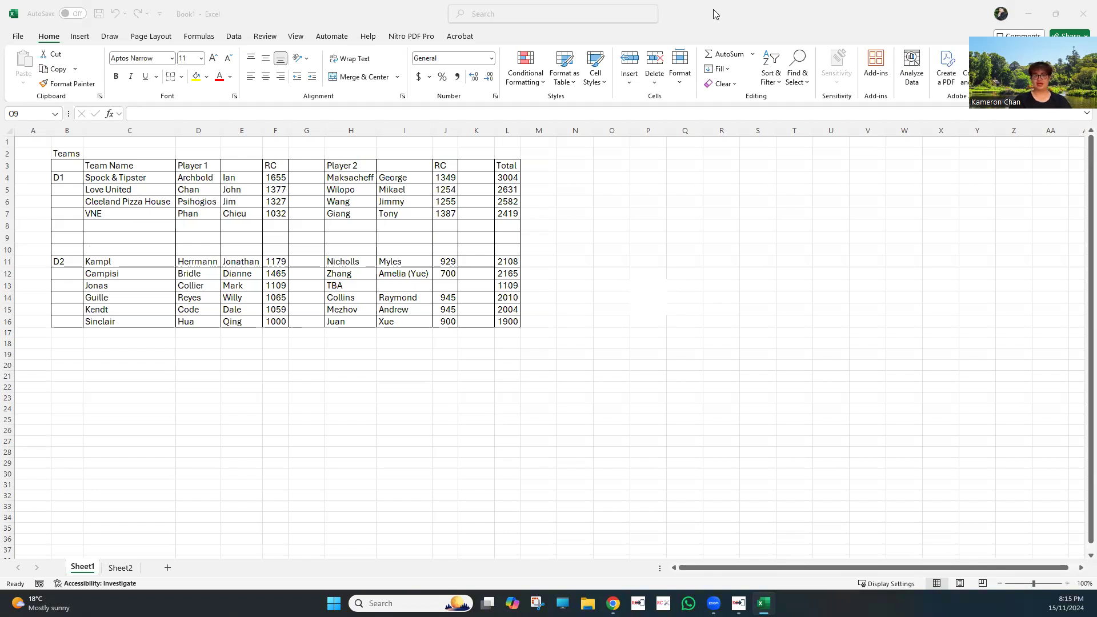
- Switch from Excel to RCPennantSubmitter and add a new team named "Spock and Tipster" to the season's teams list
{"action": "left_click", "coordinate": [1029, 14]}
{"action": "left_click", "coordinate": [246, 430]}
{"action": "type", "text": "Spock"}
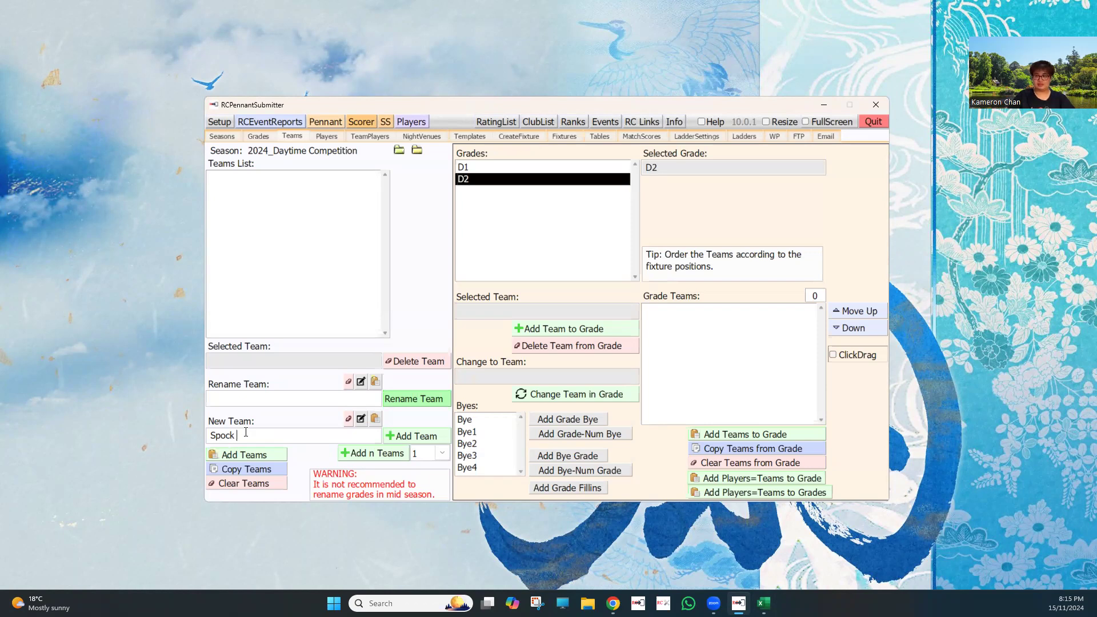
{"action": "type", "text": "and Tipster"}
{"action": "left_click", "coordinate": [421, 436]}
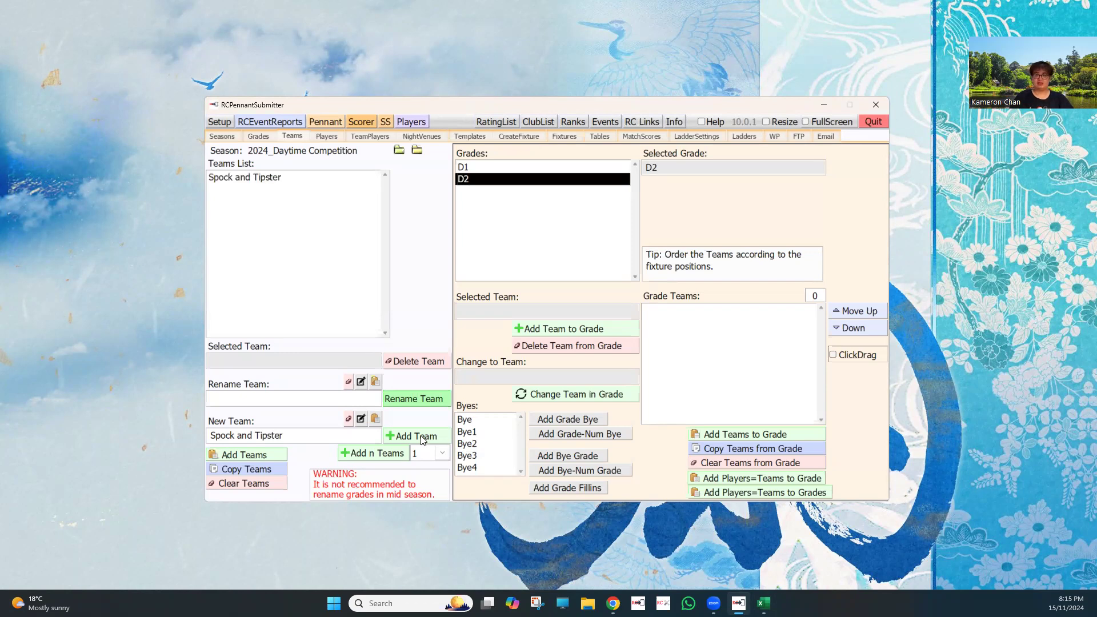
- Add another new team named "Love United" to the teams list
{"action": "type", "text": "Love Uni"}
{"action": "key", "text": "BackSpace"}
{"action": "key", "text": "BackSpace"}
{"action": "key", "text": "BackSpace"}
{"action": "key", "text": "BackSpace"}
{"action": "key", "text": "BackSpace"}
{"action": "key", "text": "BackSpace"}
{"action": "key", "text": "BackSpace"}
{"action": "key", "text": "BackSpace"}
{"action": "key", "text": "BackSpace"}
{"action": "key", "text": "BackSpace"}
{"action": "key", "text": "BackSpace"}
{"action": "key", "text": "BackSpace"}
{"action": "key", "text": "BackSpace"}
{"action": "key", "text": "BackSpace"}
{"action": "key", "text": "BackSpace"}
{"action": "key", "text": "BackSpace"}
{"action": "key", "text": "BackSpace"}
{"action": "key", "text": "BackSpace"}
{"action": "key", "text": "BackSpace"}
{"action": "key", "text": "BackSpace"}
{"action": "key", "text": "BackSpace"}
{"action": "key", "text": "BackSpace"}
{"action": "key", "text": "BackSpace"}
{"action": "key", "text": "BackSpace"}
{"action": "key", "text": "BackSpace"}
{"action": "type", "text": "Love United"}
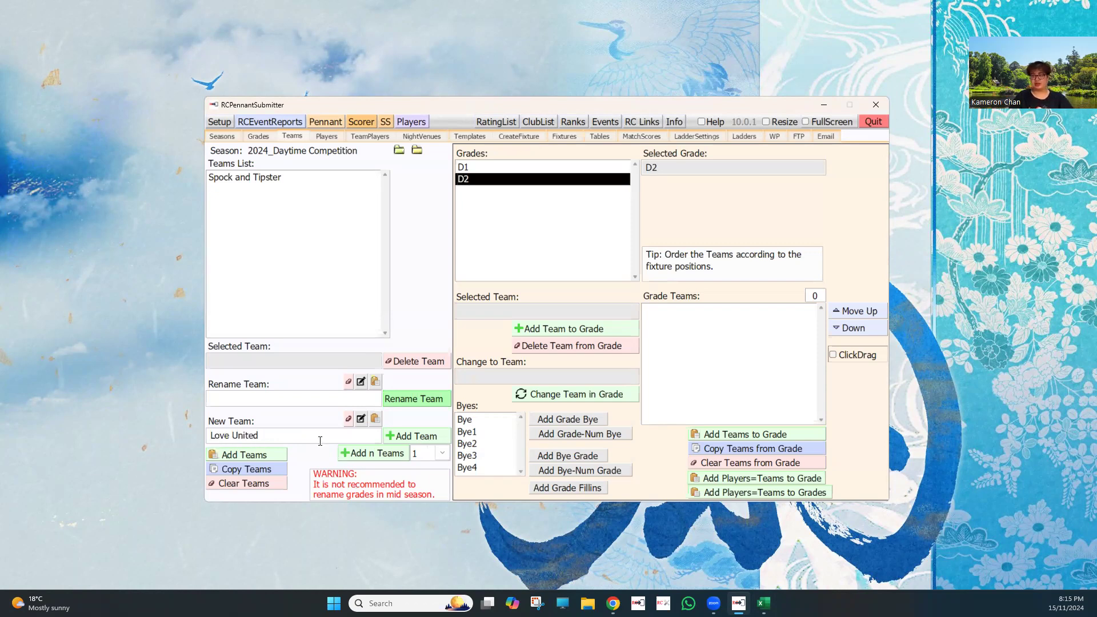
{"action": "key", "text": "Return"}
- Add ten numbered teams at once using the base name "Croydon"
{"action": "key", "text": "ctrl+a"}
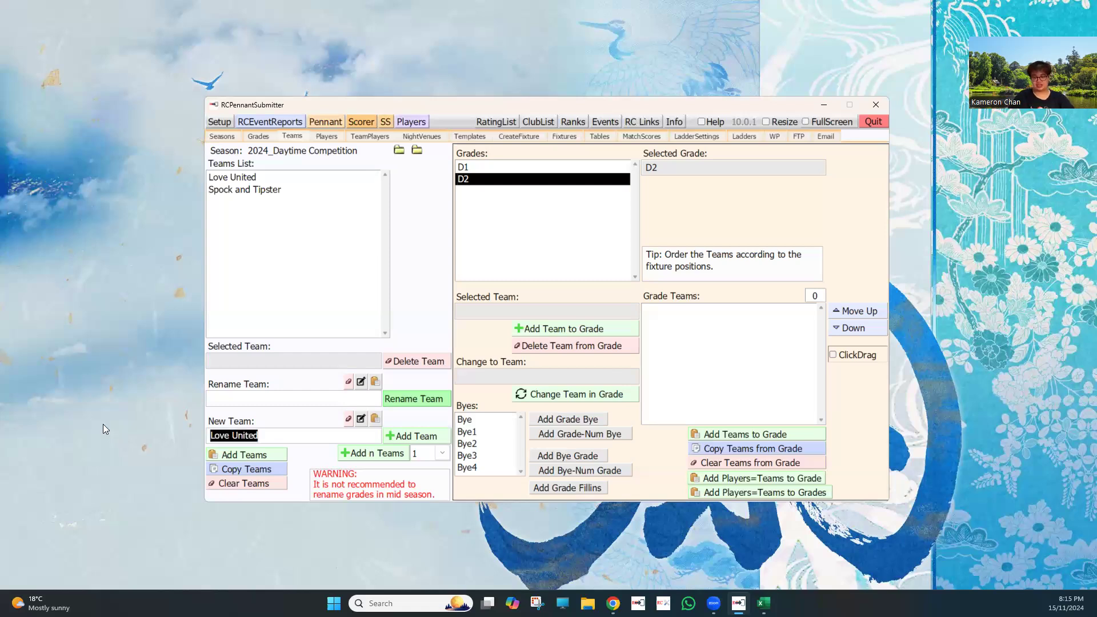
{"action": "type", "text": "Croydon"}
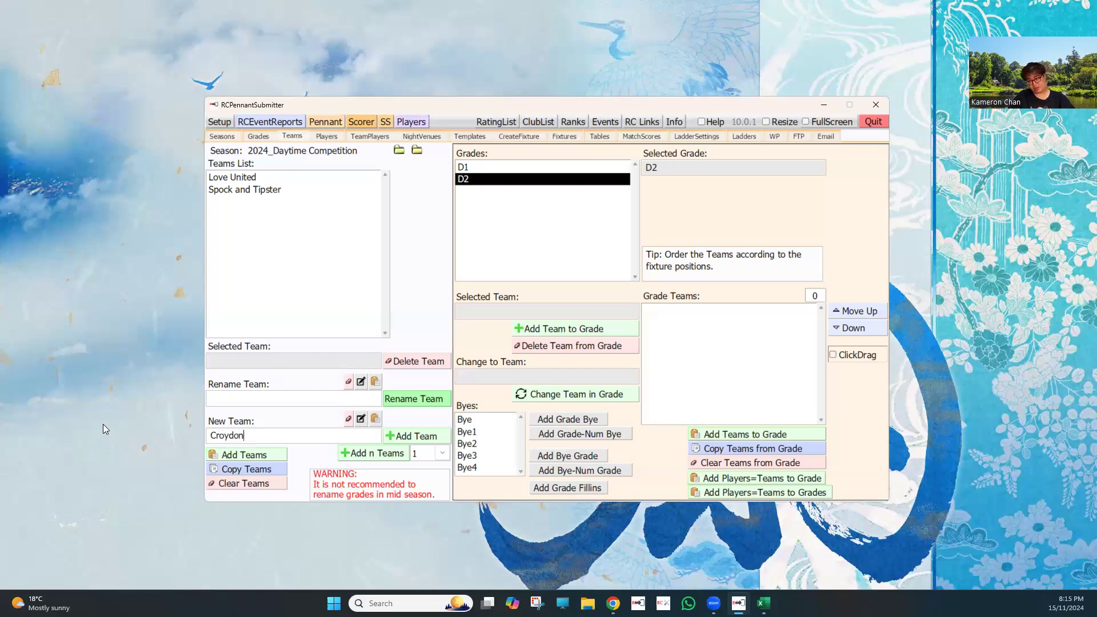
{"action": "left_click", "coordinate": [445, 454]}
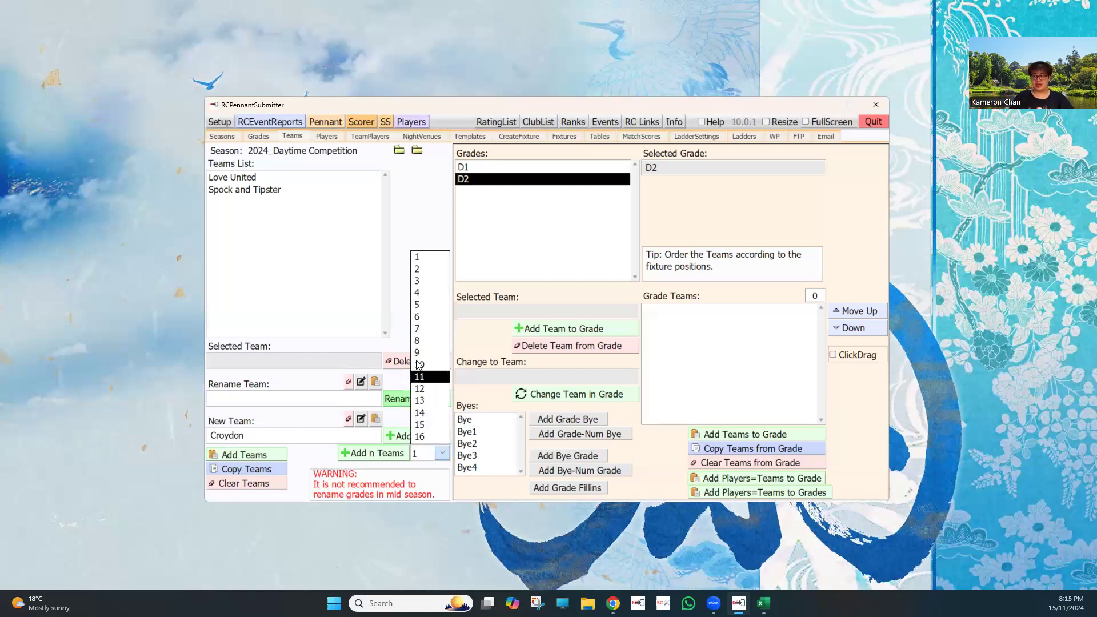
{"action": "left_click", "coordinate": [381, 455]}
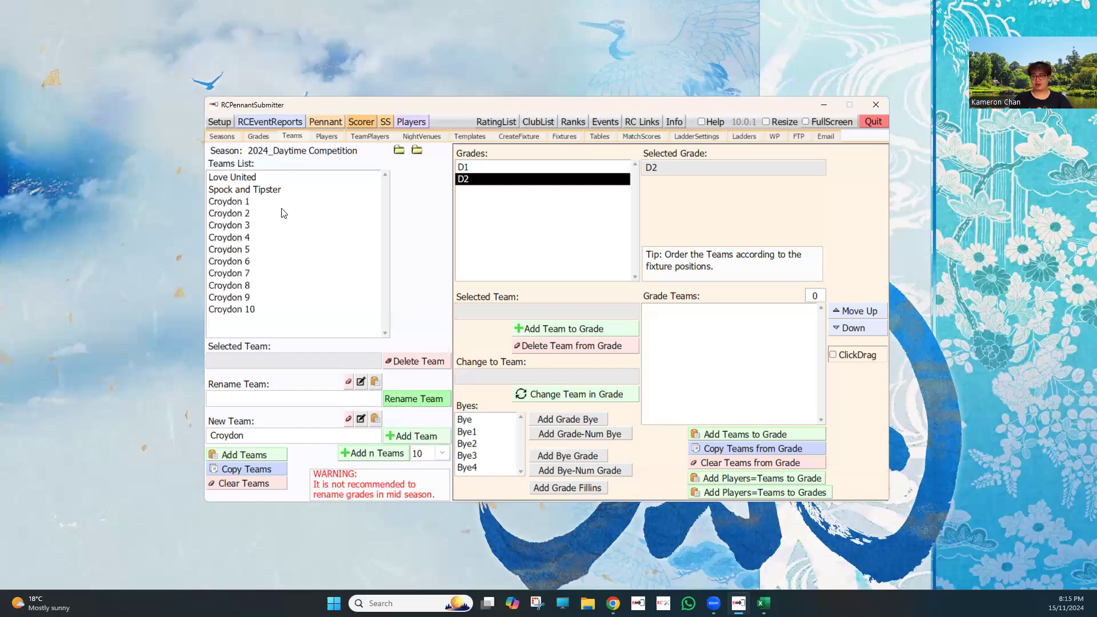
- Delete the Love United team and clear all the remaining teams from the teams list
{"action": "left_click", "coordinate": [260, 178]}
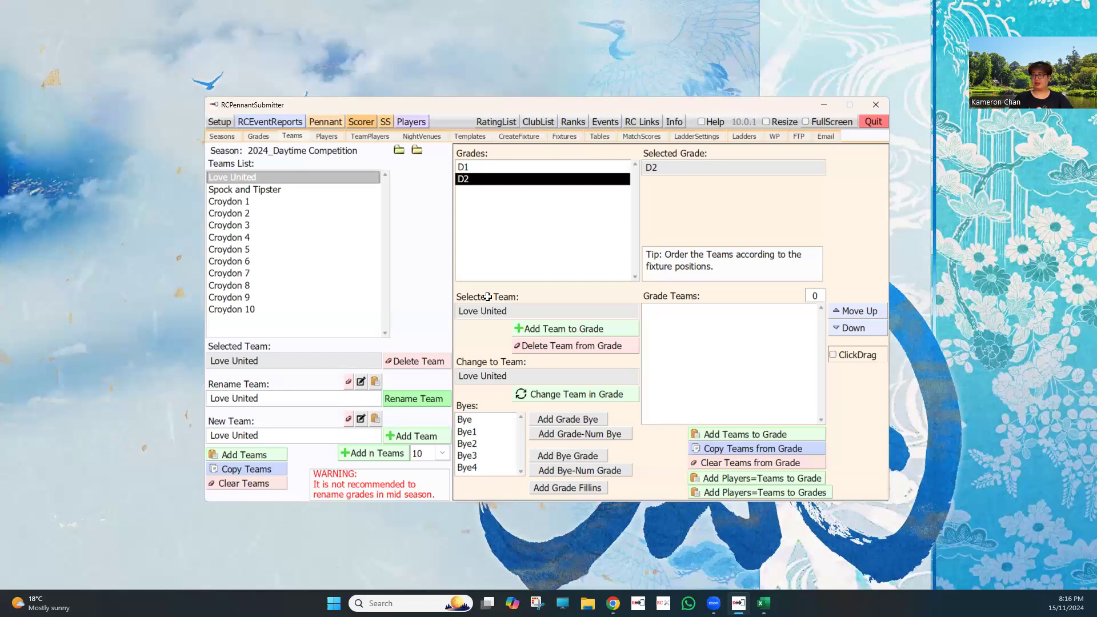
{"action": "key", "text": "alt+Tab"}
{"action": "scroll", "coordinate": [473, 293], "scroll_direction": "up", "scroll_amount": 1}
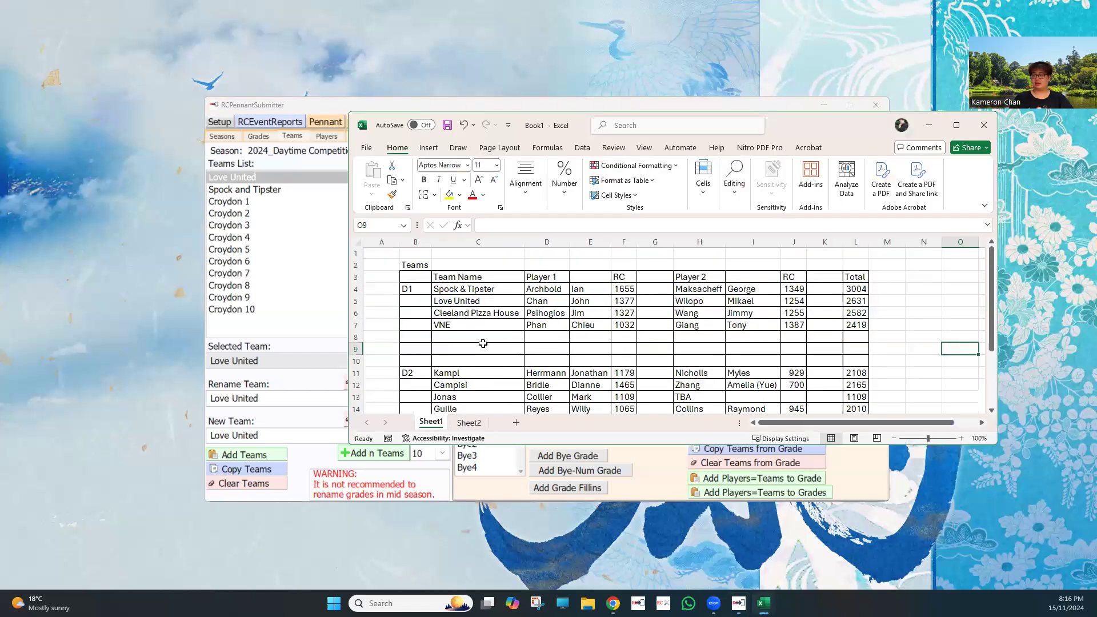
{"action": "scroll", "coordinate": [473, 293], "scroll_direction": "down", "scroll_amount": 1}
{"action": "left_click_drag", "start_coordinate": [837, 132], "coordinate": [0, 240]}
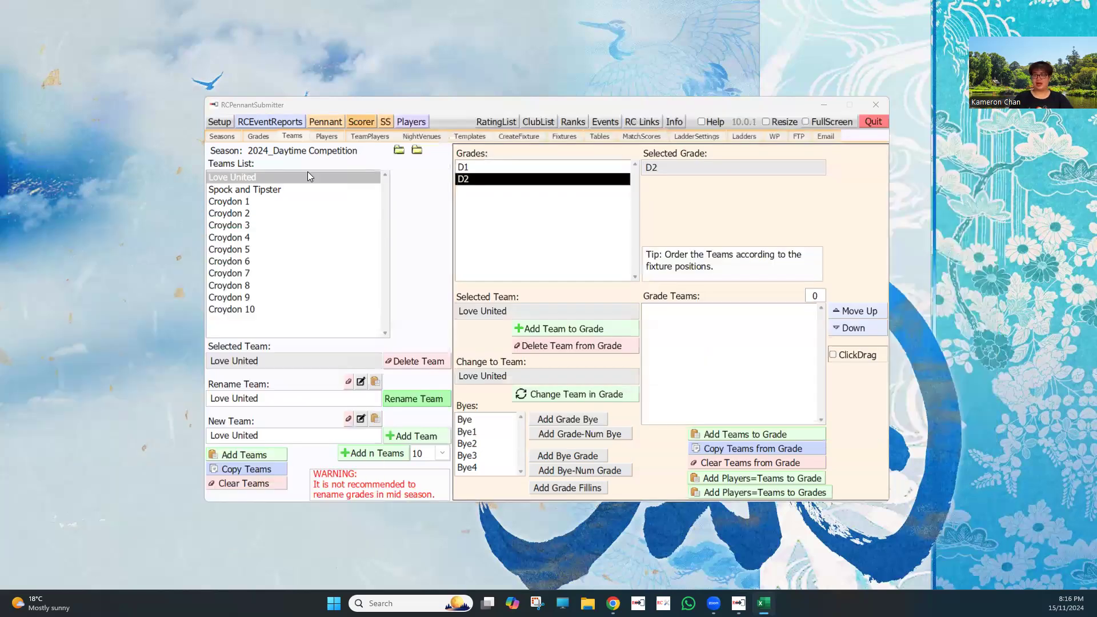
{"action": "left_click", "coordinate": [421, 397]}
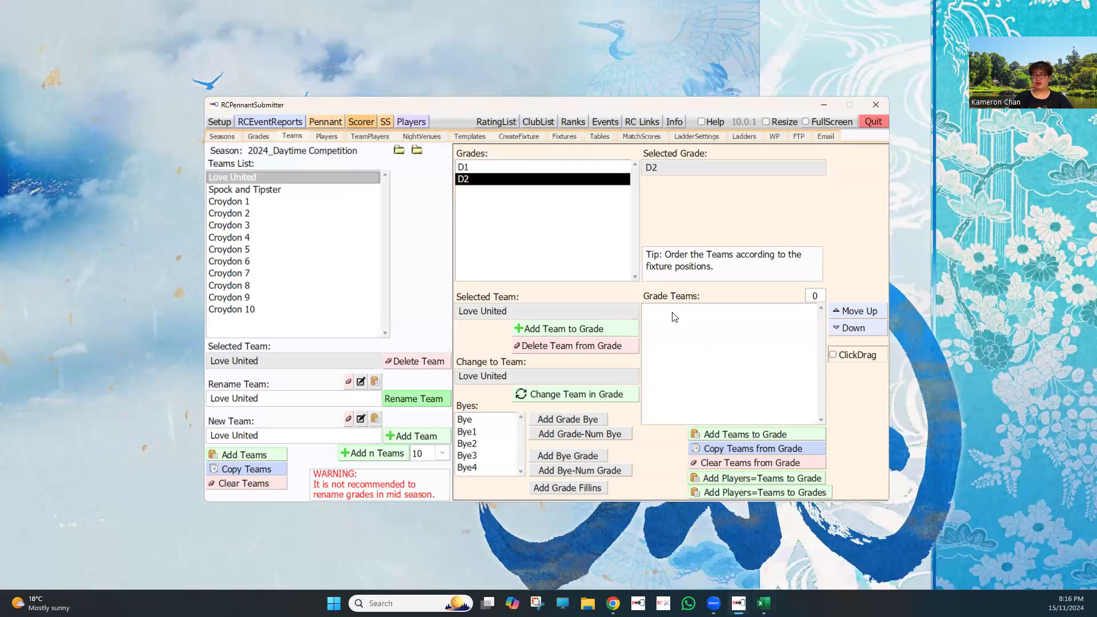
{"action": "left_click", "coordinate": [630, 321]}
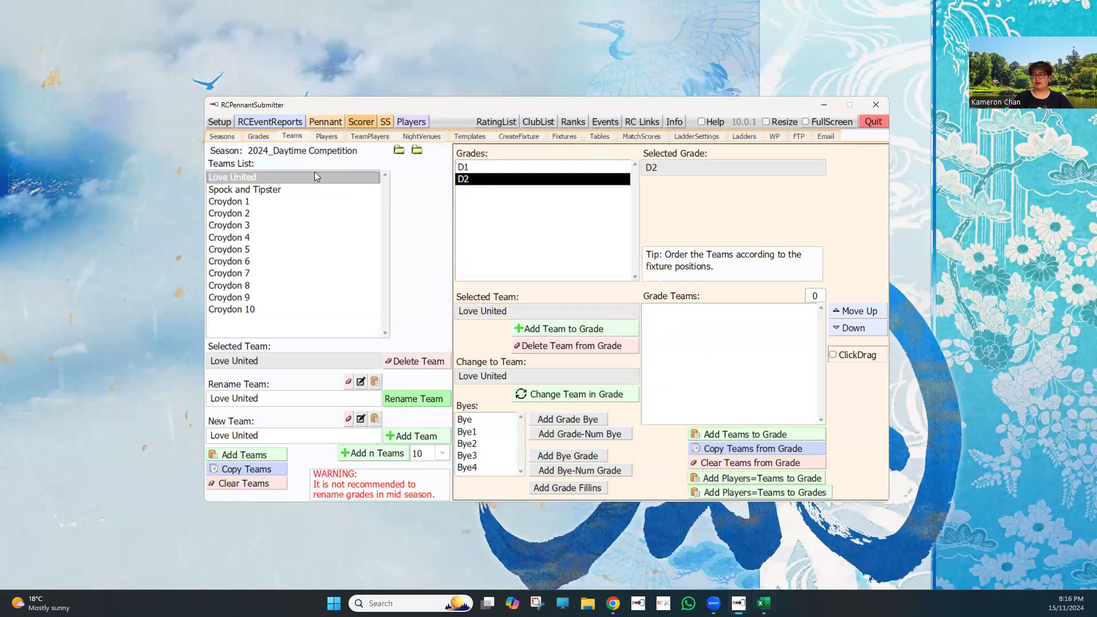
{"action": "left_click", "coordinate": [402, 363]}
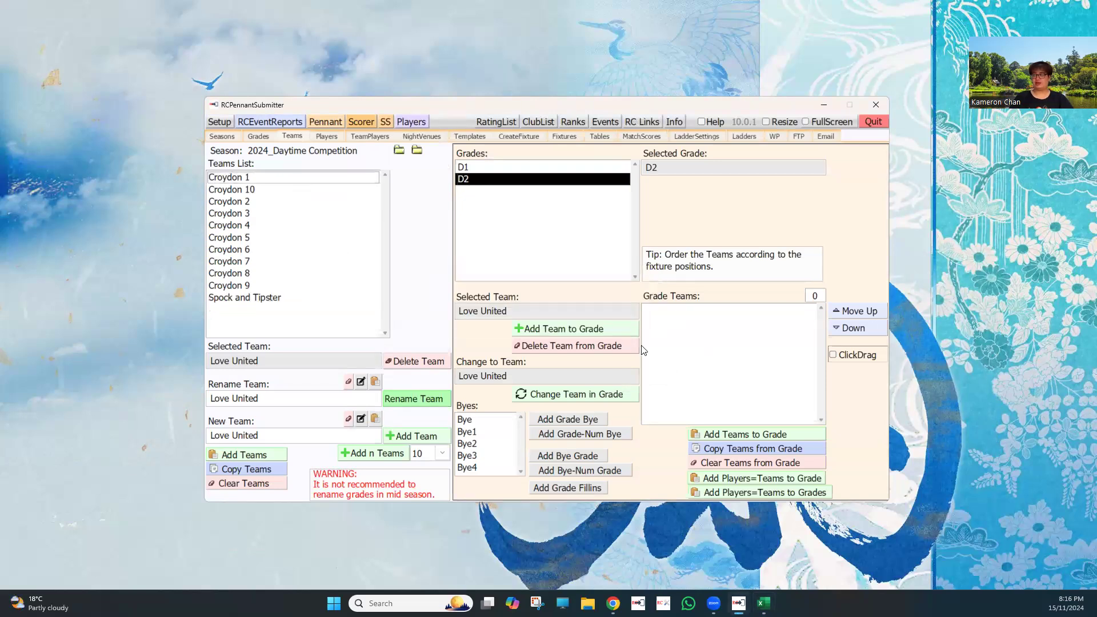
{"action": "left_click", "coordinate": [634, 318]}
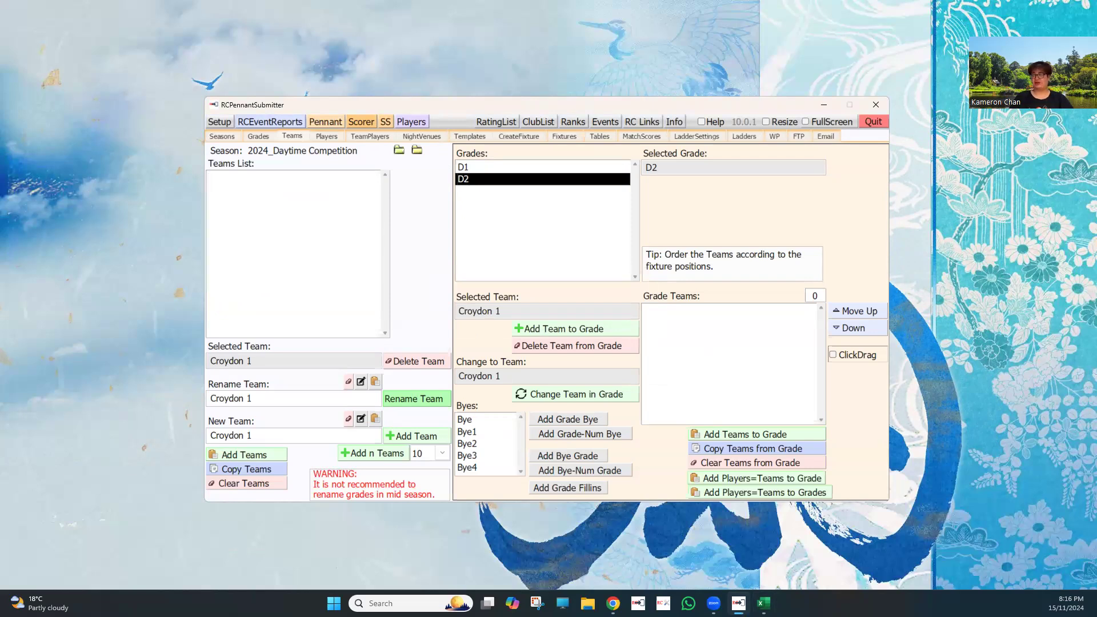
- Copy the team names in B2:B11 of Excel's Sheet2 and bulk-add them to the teams list in RCPennantSubmitter
{"action": "left_click", "coordinate": [764, 604]}
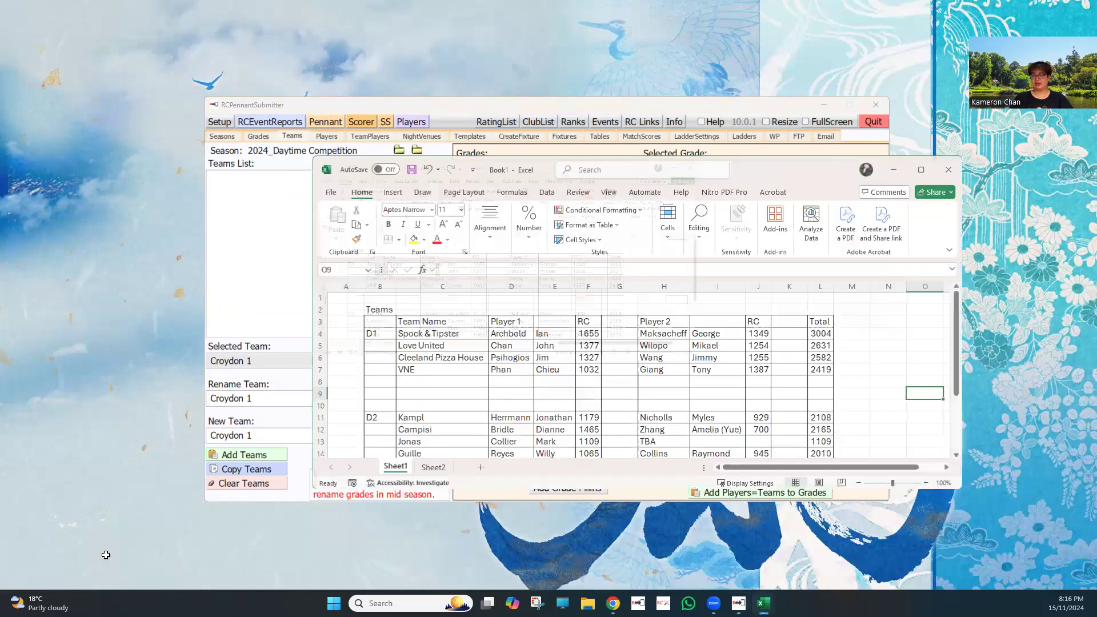
{"action": "key", "text": "ctrl+Page_Down"}
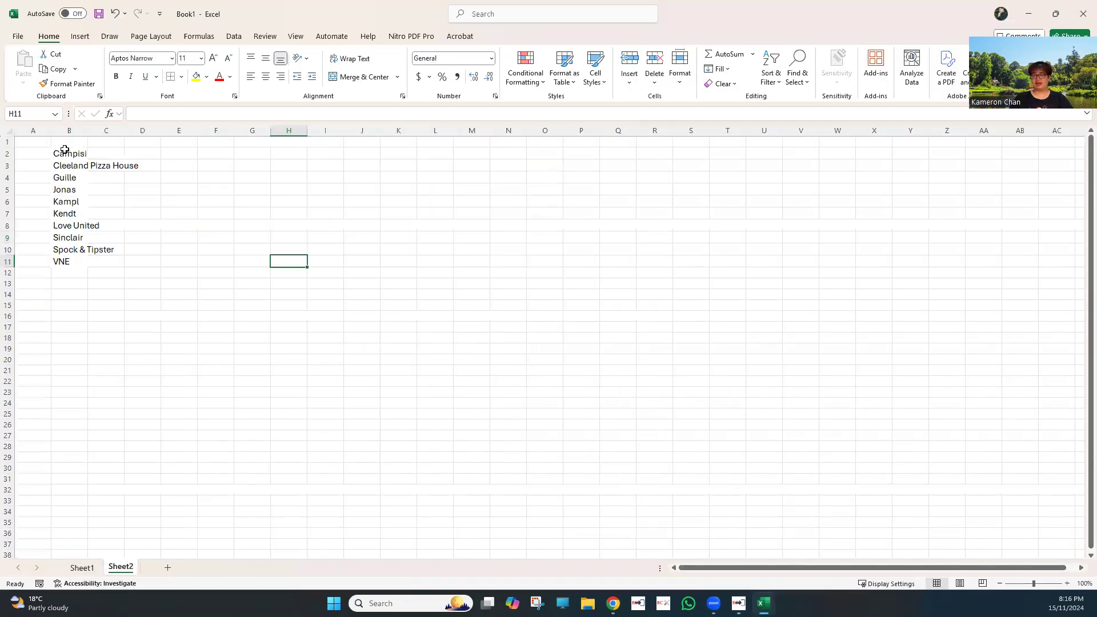
{"action": "left_click_drag", "start_coordinate": [73, 154], "coordinate": [63, 264]}
{"action": "key", "text": "ctrl+c"}
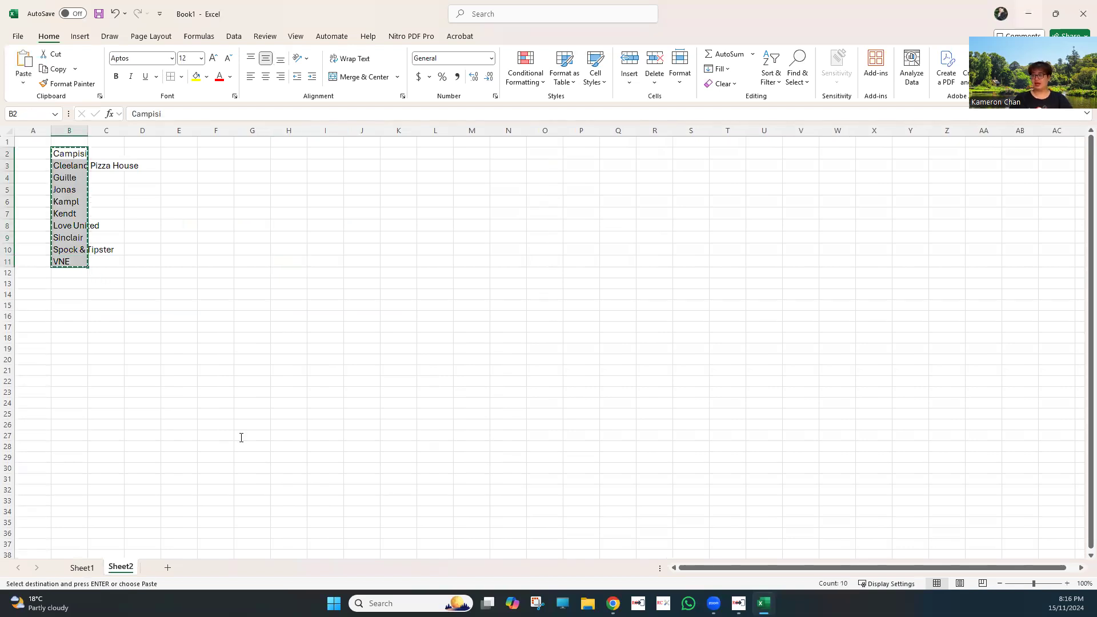
{"action": "left_click", "coordinate": [1029, 13]}
{"action": "left_click", "coordinate": [241, 456]}
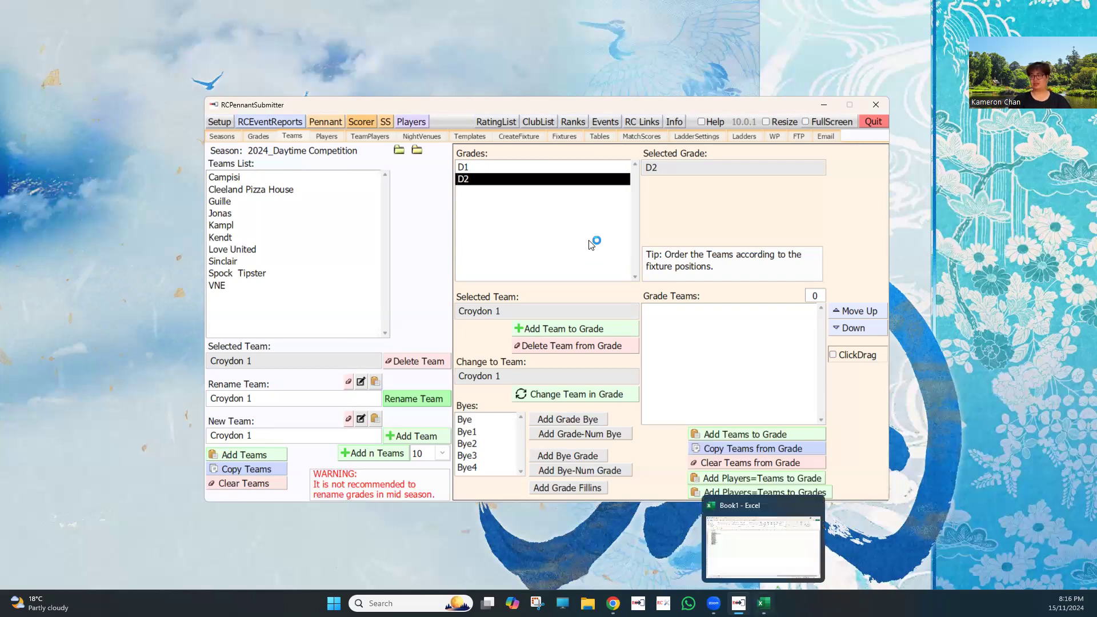
- Show Excel's Sheet1 with the D1 and D2 team groupings in a reduced window beside the RCPennantSubmitter window
{"action": "key", "text": "alt+Tab"}
{"action": "left_click", "coordinate": [89, 570]}
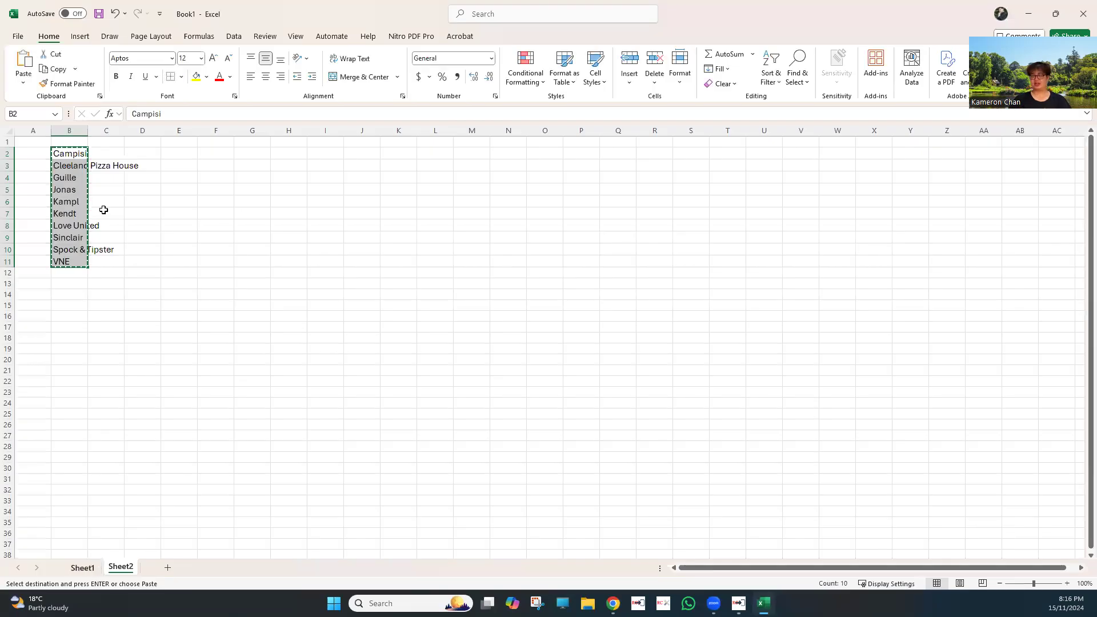
{"action": "left_click", "coordinate": [1065, 13]}
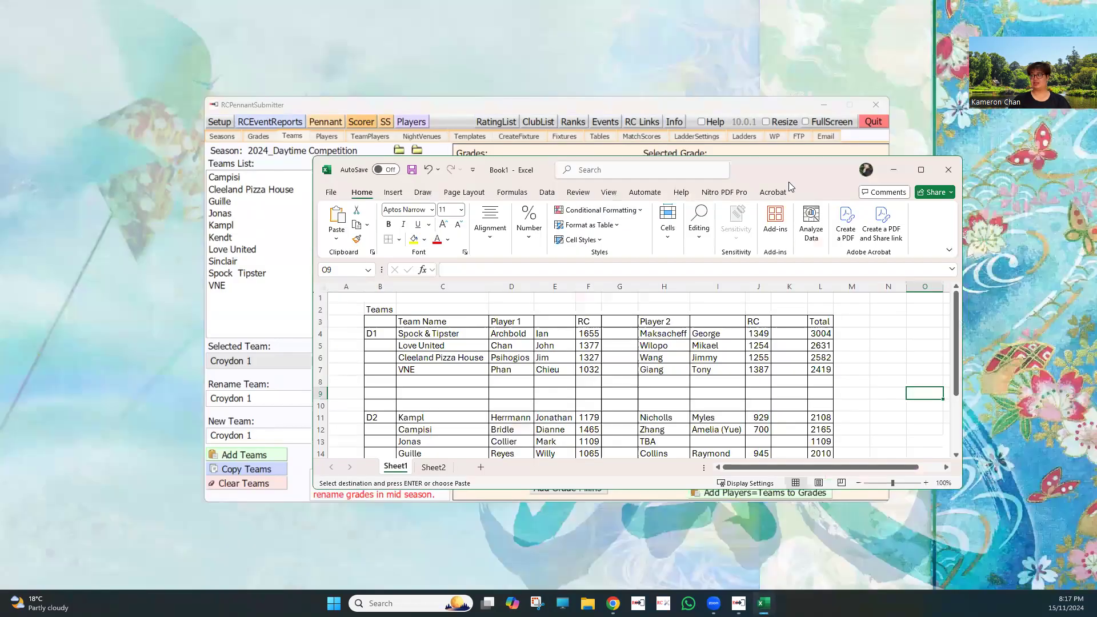
{"action": "left_click_drag", "start_coordinate": [536, 170], "coordinate": [693, 139]}
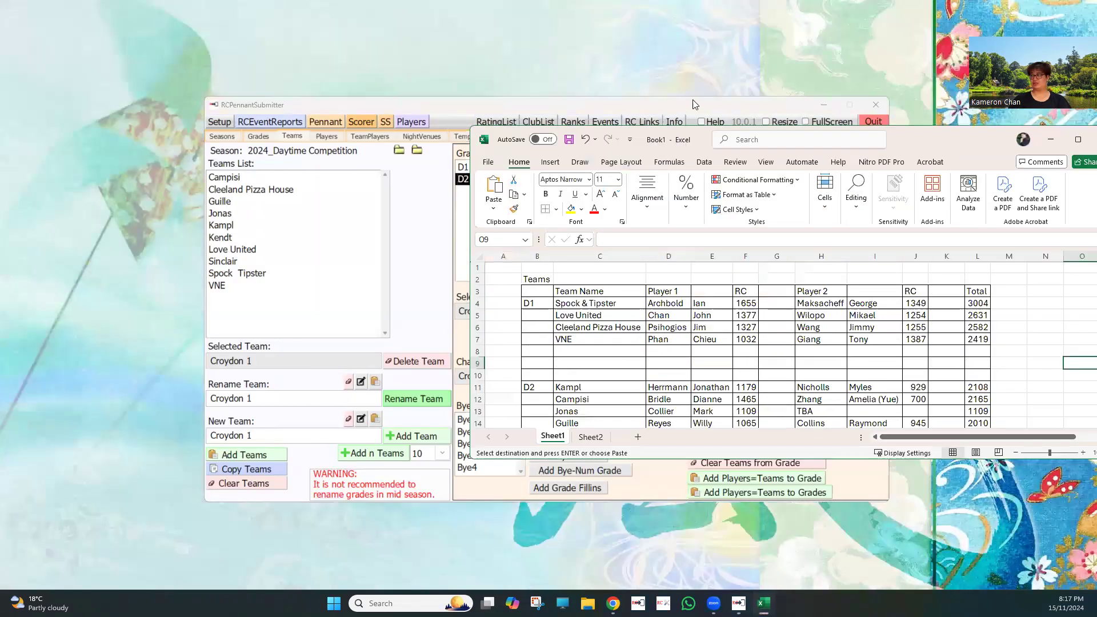
{"action": "left_click", "coordinate": [697, 110]}
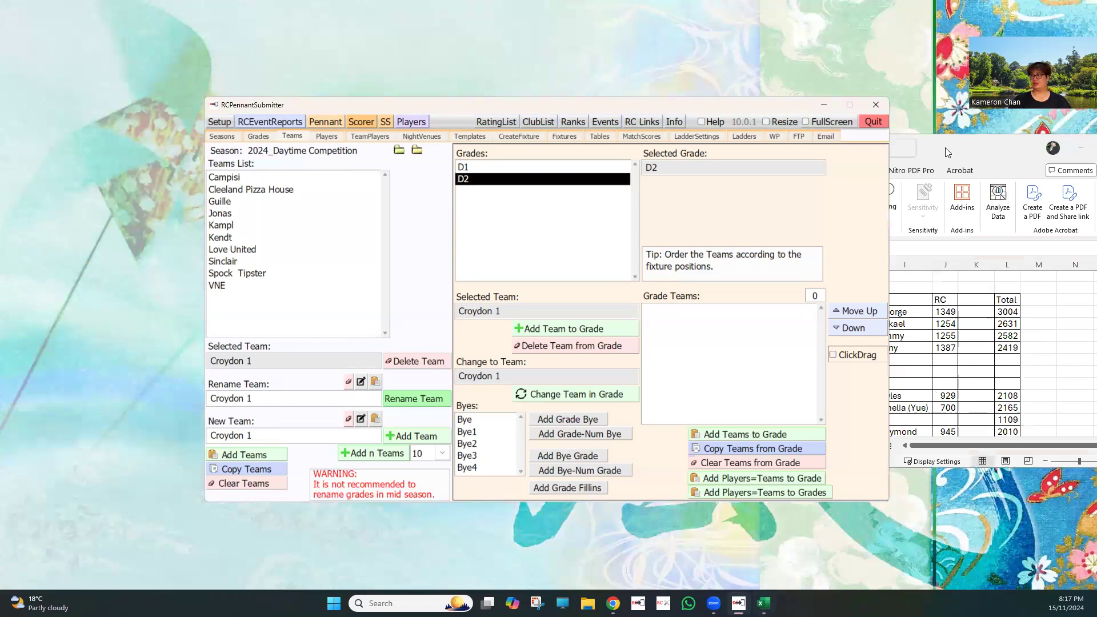
{"action": "left_click_drag", "start_coordinate": [696, 110], "coordinate": [557, 103]}
{"action": "left_click", "coordinate": [752, 151]}
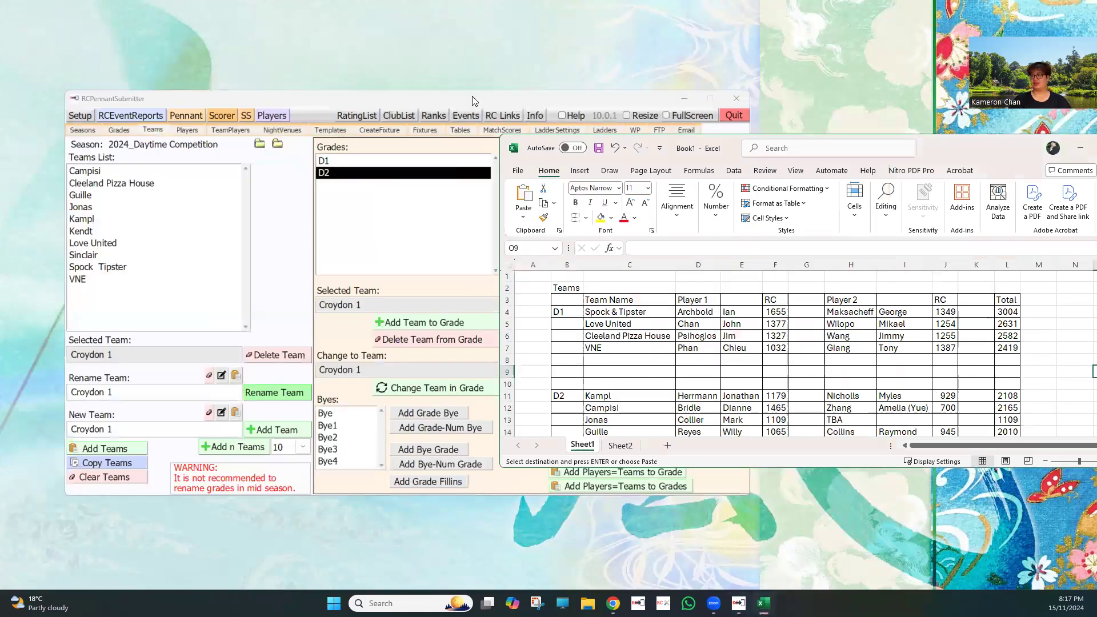
{"action": "left_click_drag", "start_coordinate": [472, 101], "coordinate": [426, 42]}
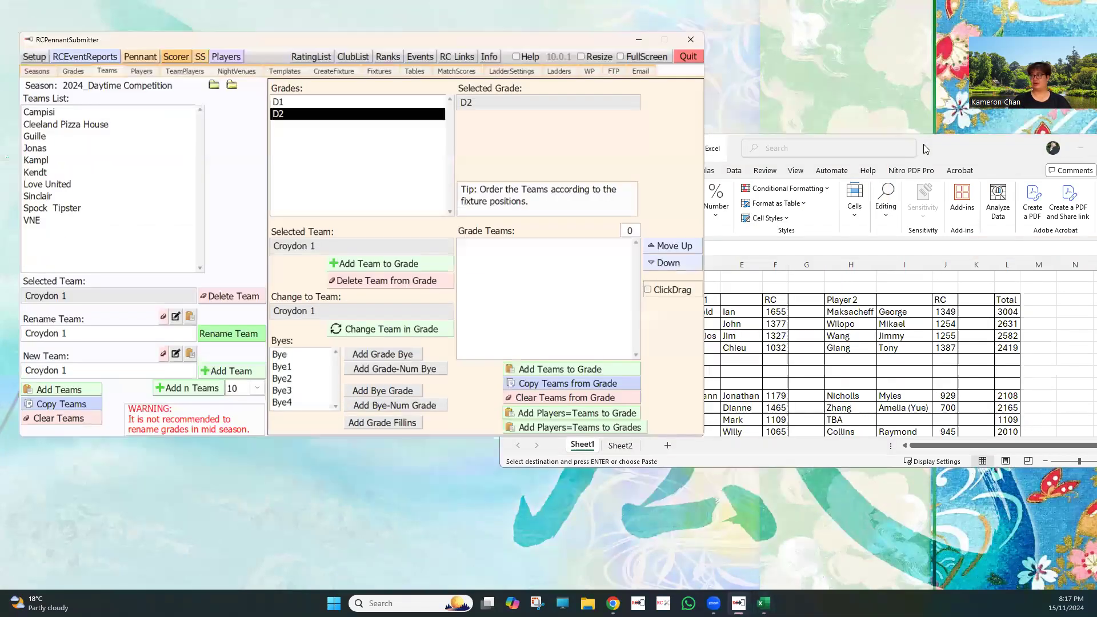
{"action": "left_click_drag", "start_coordinate": [924, 144], "coordinate": [1006, 230]}
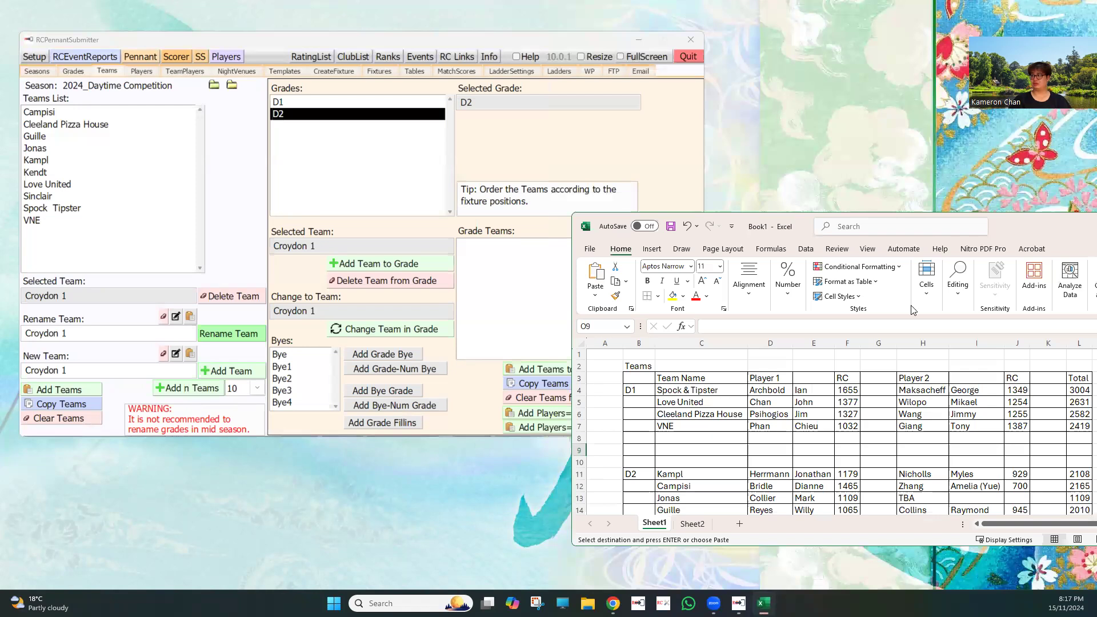
{"action": "left_click_drag", "start_coordinate": [1004, 224], "coordinate": [1045, 208]}
{"action": "scroll", "coordinate": [365, 144], "scroll_direction": "down", "scroll_amount": 1}
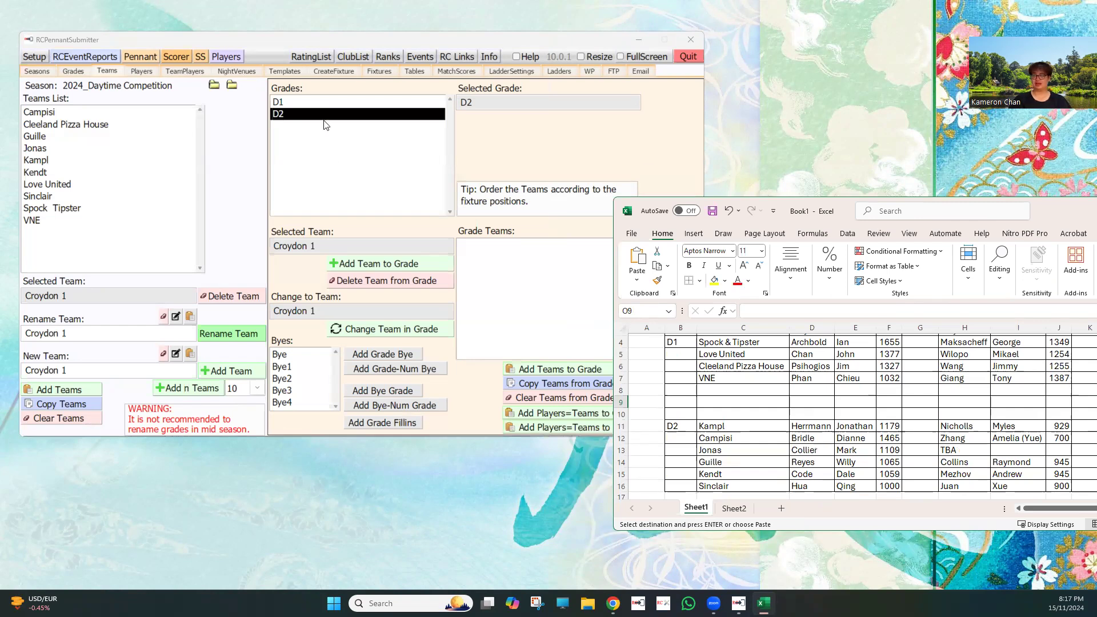
- Select grade D1 in RCPennantSubmitter and rename the team "Spock Tipster" to "Spock and Tipster"
{"action": "left_click", "coordinate": [300, 102]}
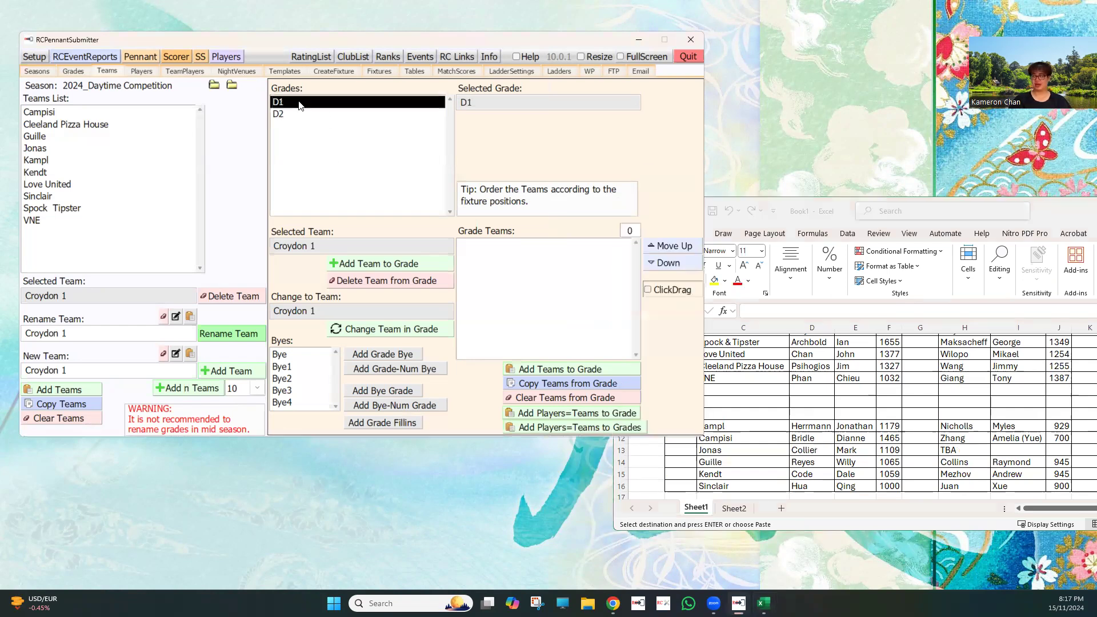
{"action": "left_click_drag", "start_coordinate": [513, 41], "coordinate": [496, 35]}
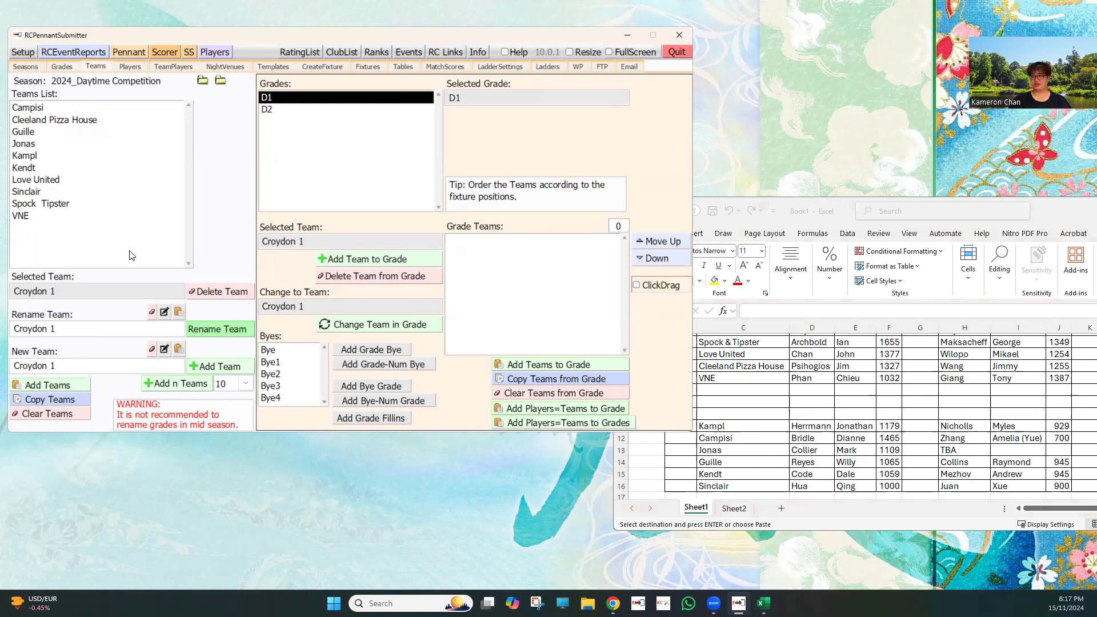
{"action": "left_click", "coordinate": [48, 204]}
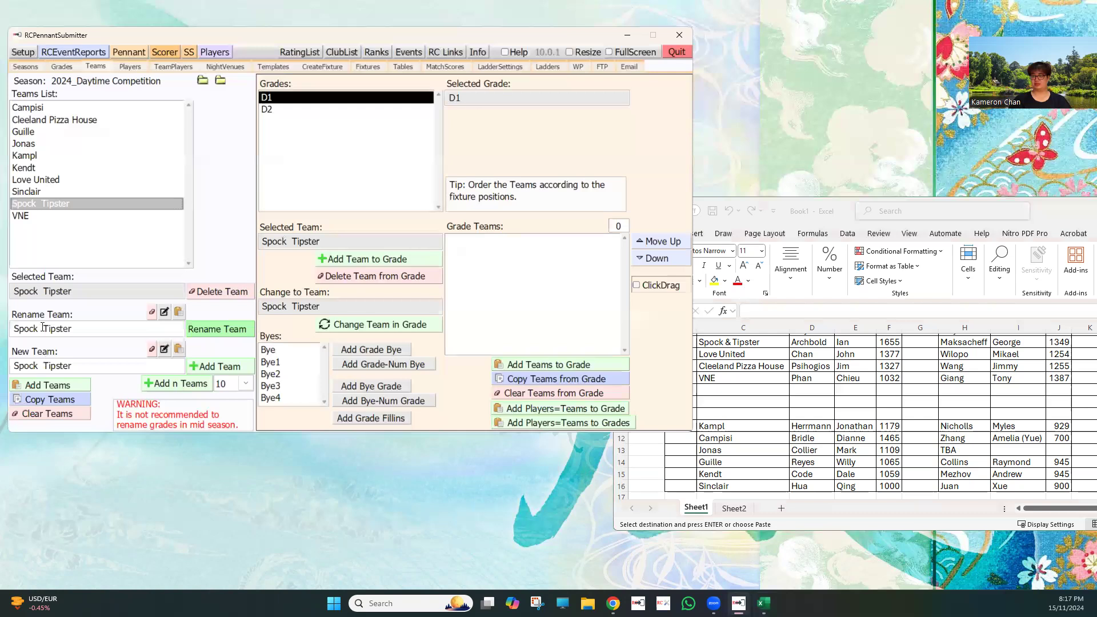
{"action": "left_click", "coordinate": [43, 329]}
{"action": "type", "text": "and"}
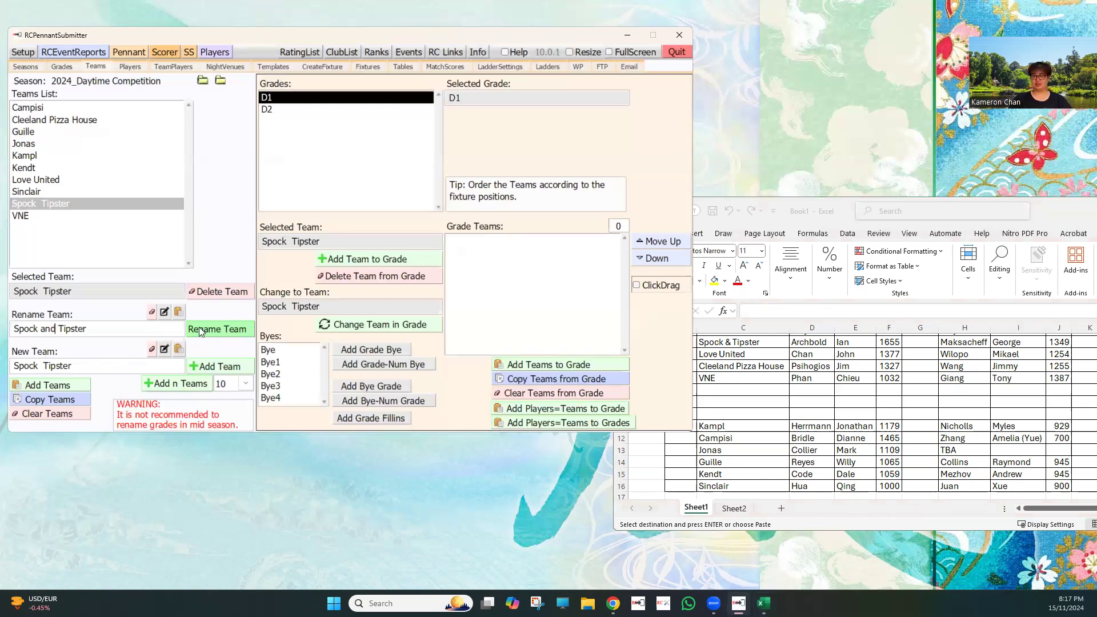
{"action": "left_click", "coordinate": [199, 330]}
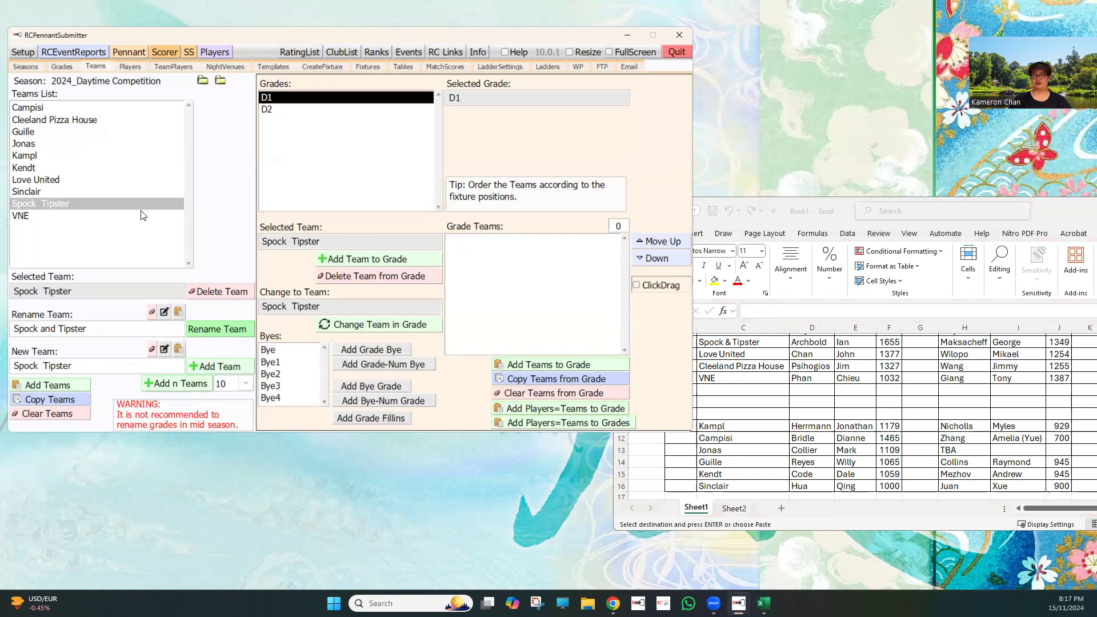
- Add the teams Spock and Tipster, Love United, Cleeland Pizza House and VNE to grade D1, in that order
{"action": "left_click", "coordinate": [106, 206]}
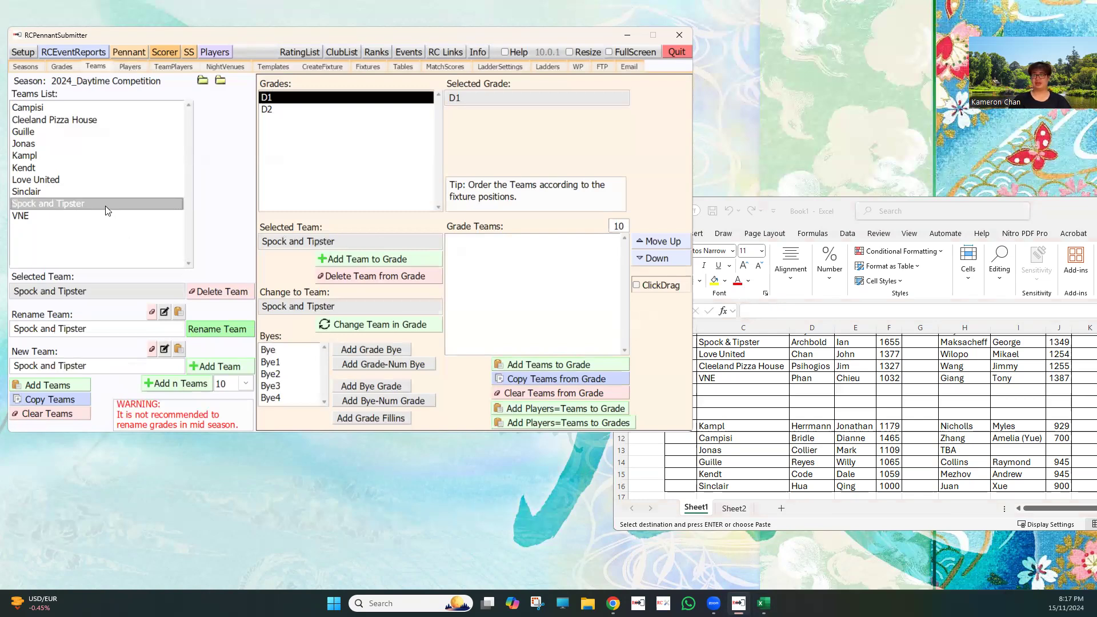
{"action": "left_click", "coordinate": [385, 260]}
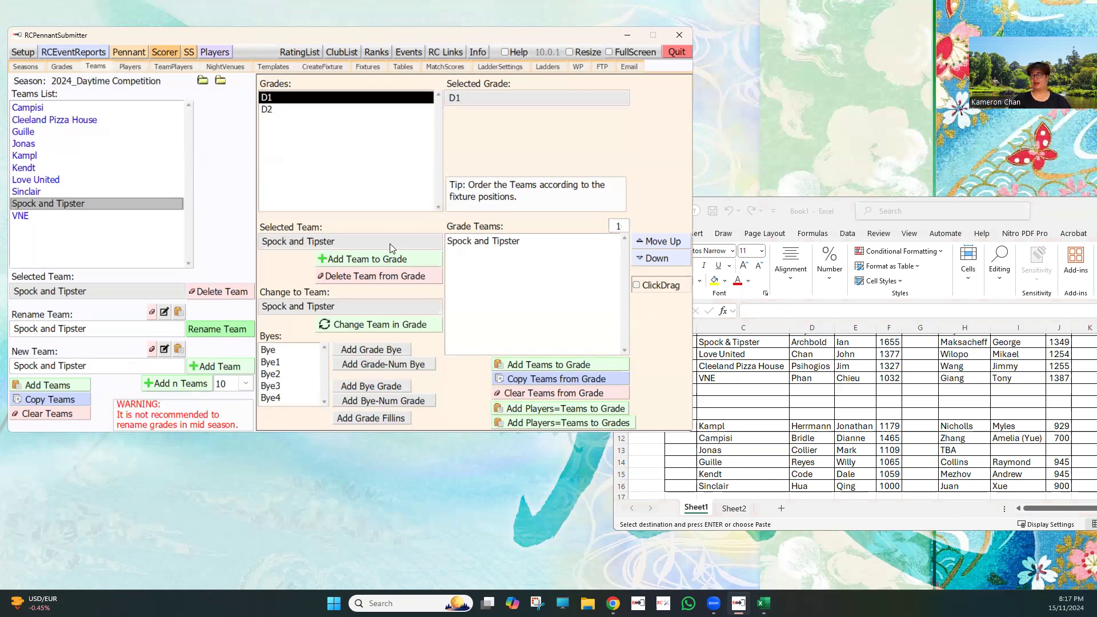
{"action": "left_click", "coordinate": [41, 180]}
{"action": "left_click", "coordinate": [383, 261]}
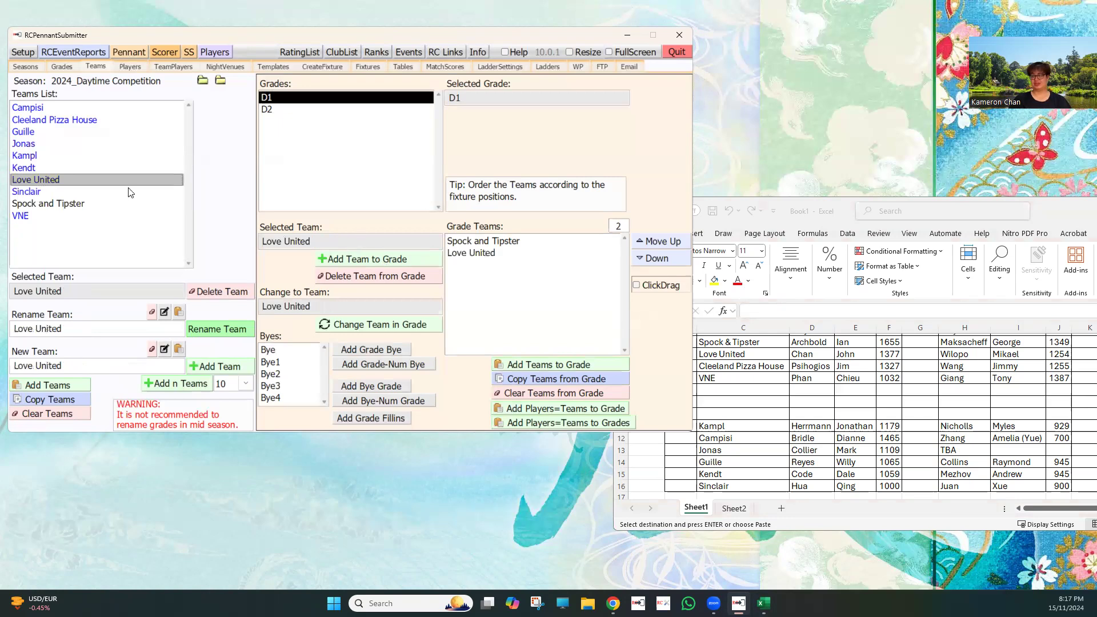
{"action": "left_click", "coordinate": [76, 120]}
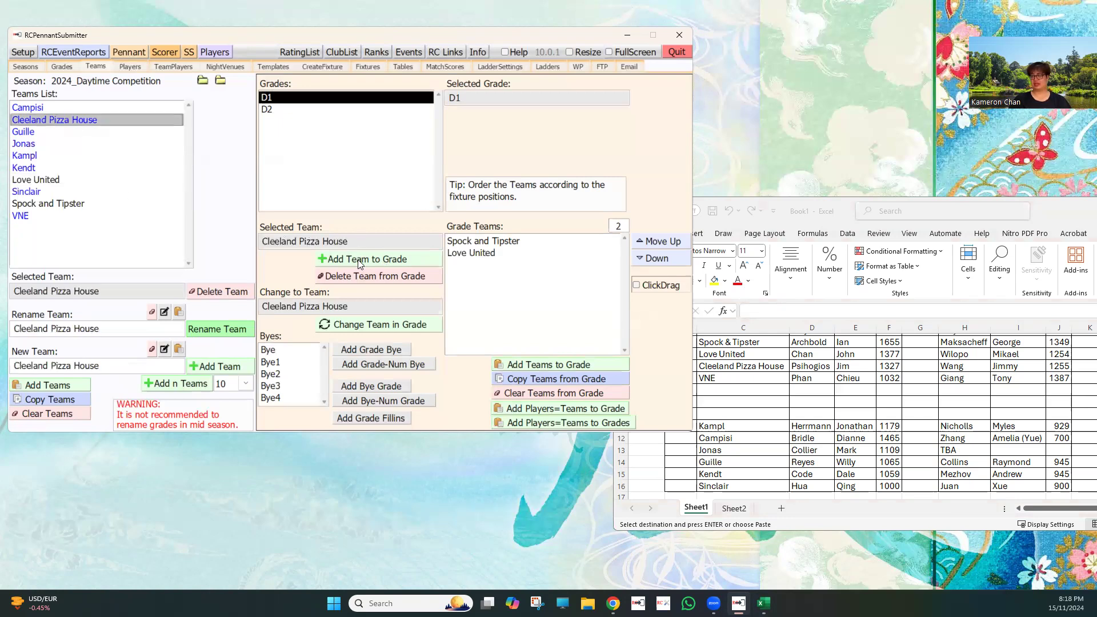
{"action": "left_click", "coordinate": [359, 264]}
{"action": "left_click", "coordinate": [44, 217]}
{"action": "left_click", "coordinate": [543, 367]}
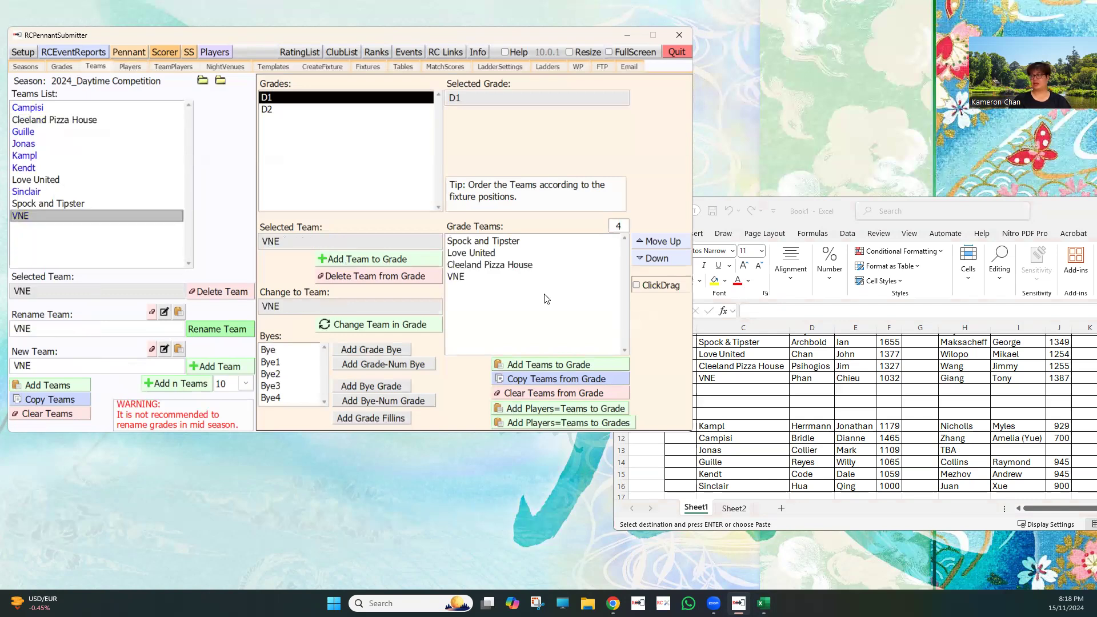
- Move VNE up one position in grade D1's team order and back down
{"action": "left_click", "coordinate": [469, 277]}
{"action": "left_click", "coordinate": [641, 247]}
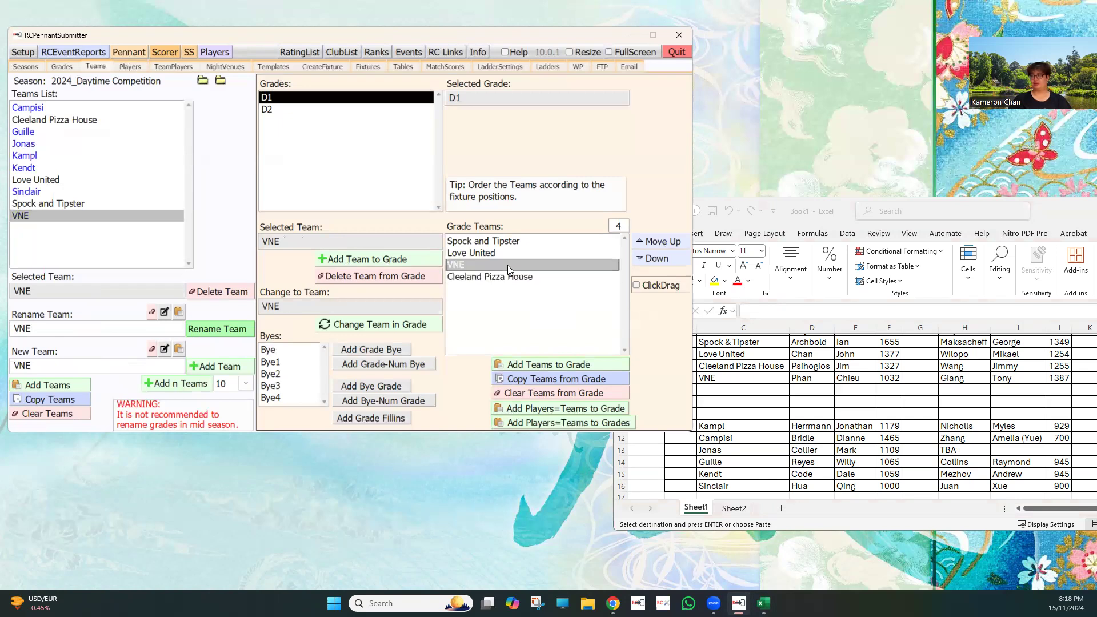
{"action": "left_click", "coordinate": [642, 261]}
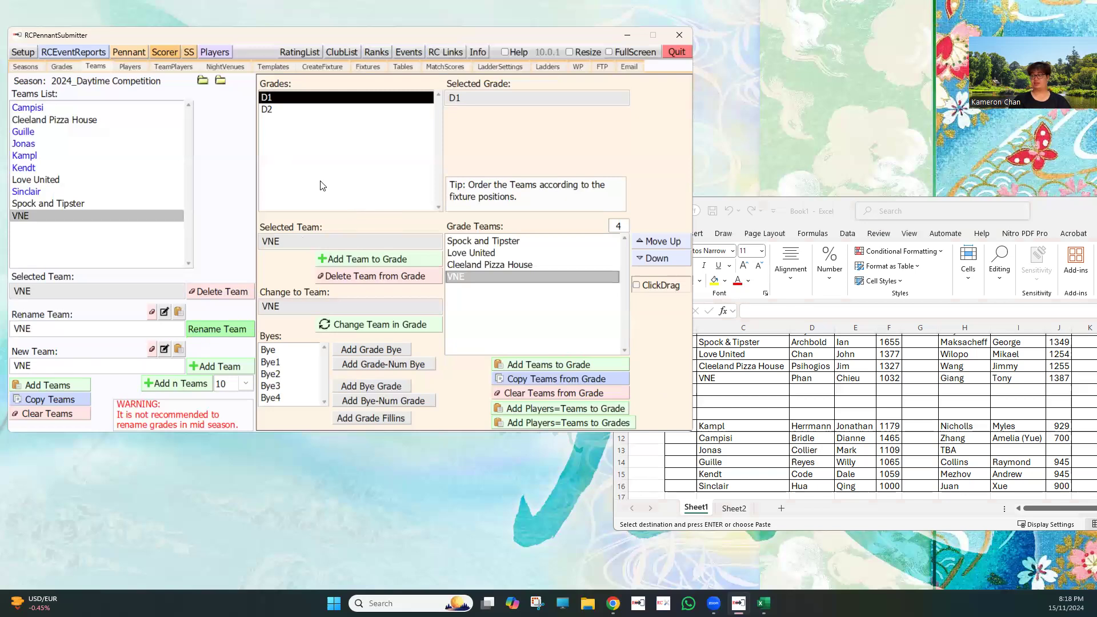
- Copy the D2 team names in C11:C16 of Excel's Sheet1 and bulk-add them to grade D2 in RCPennantSubmitter
{"action": "left_click", "coordinate": [733, 426]}
{"action": "left_click_drag", "start_coordinate": [732, 424], "coordinate": [732, 486]}
{"action": "key", "text": "ctrl+c"}
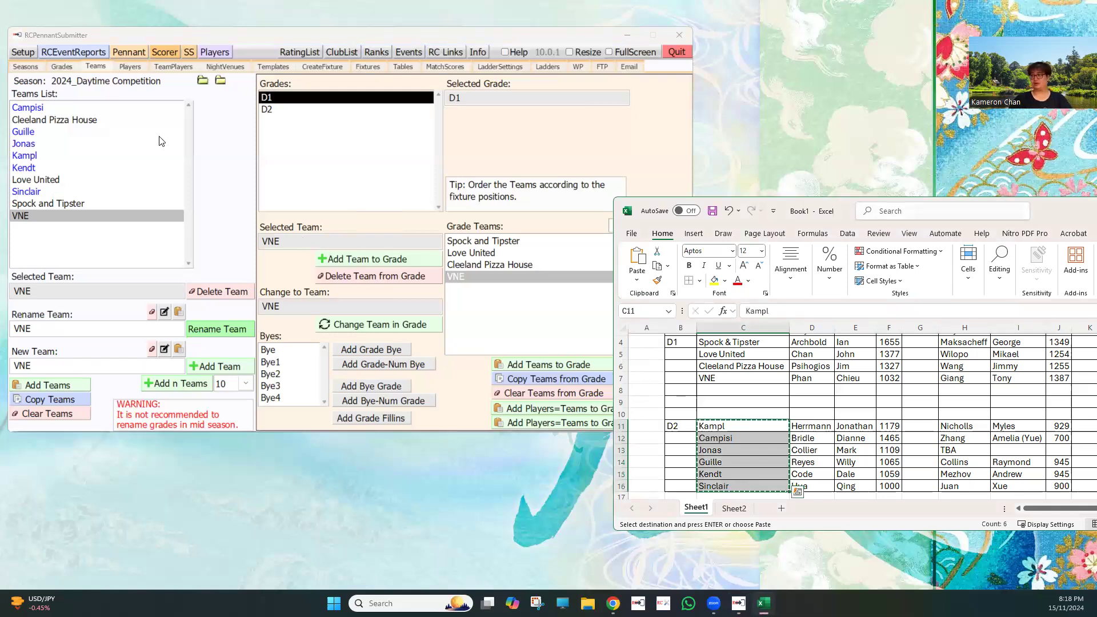
{"action": "left_click", "coordinate": [298, 111]}
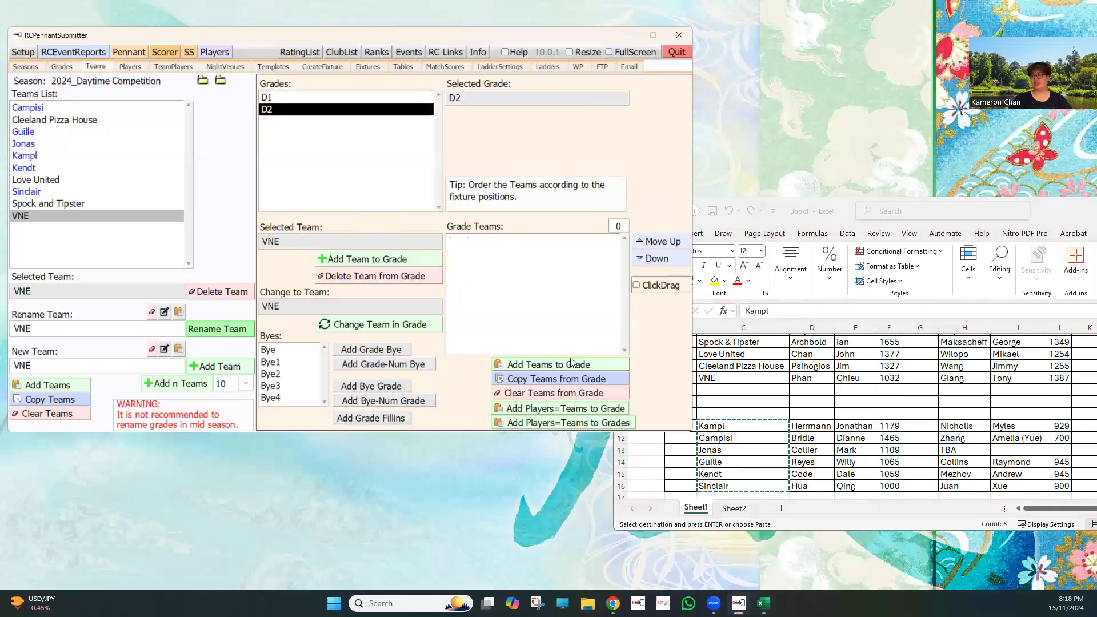
{"action": "left_click", "coordinate": [572, 363]}
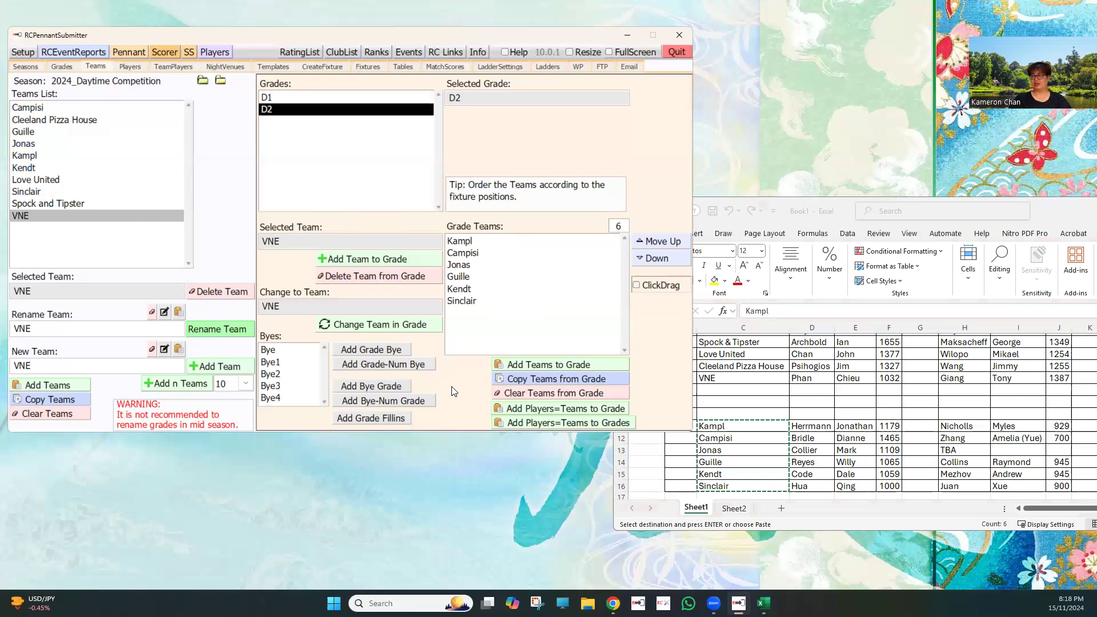
- Add a Bye to grade D2 and delete it from the grade
{"action": "left_click", "coordinate": [347, 350]}
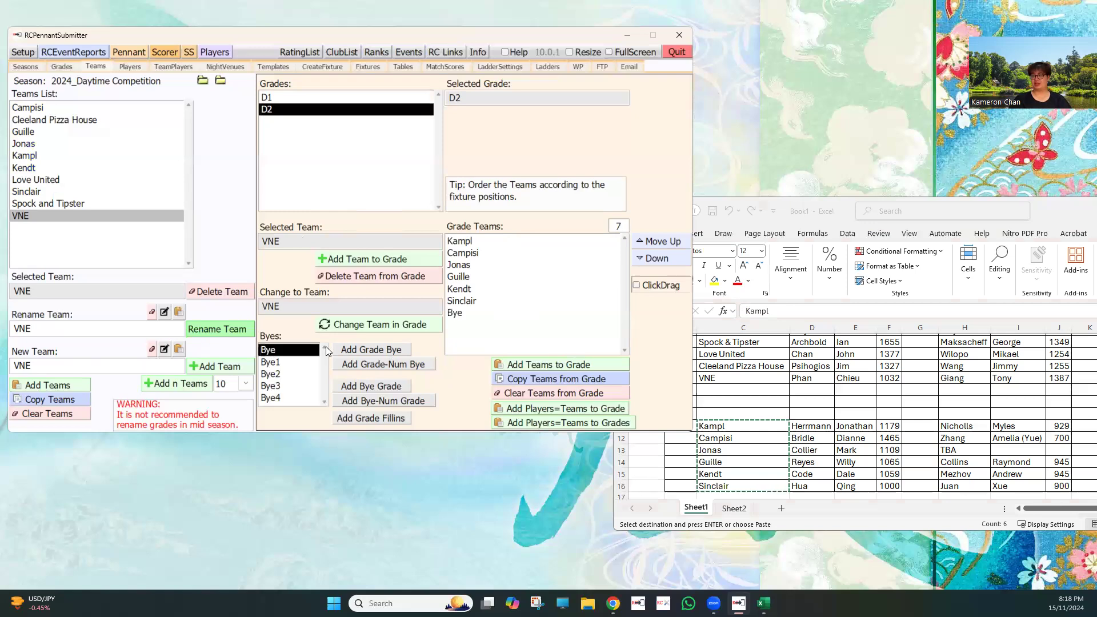
{"action": "left_click", "coordinate": [455, 314]}
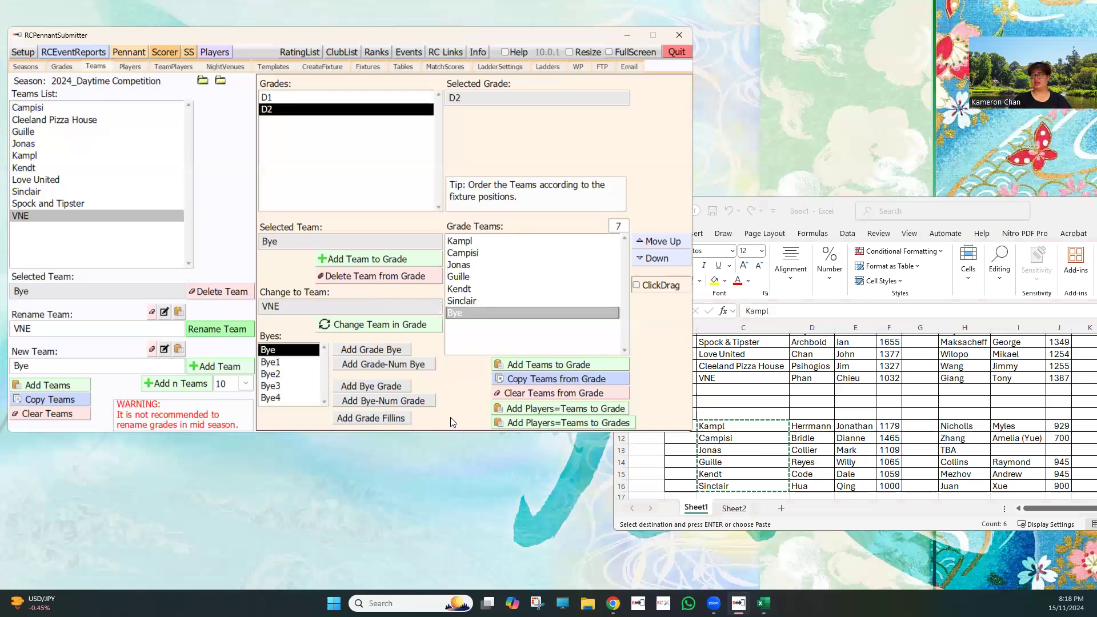
{"action": "key", "text": "Delete"}
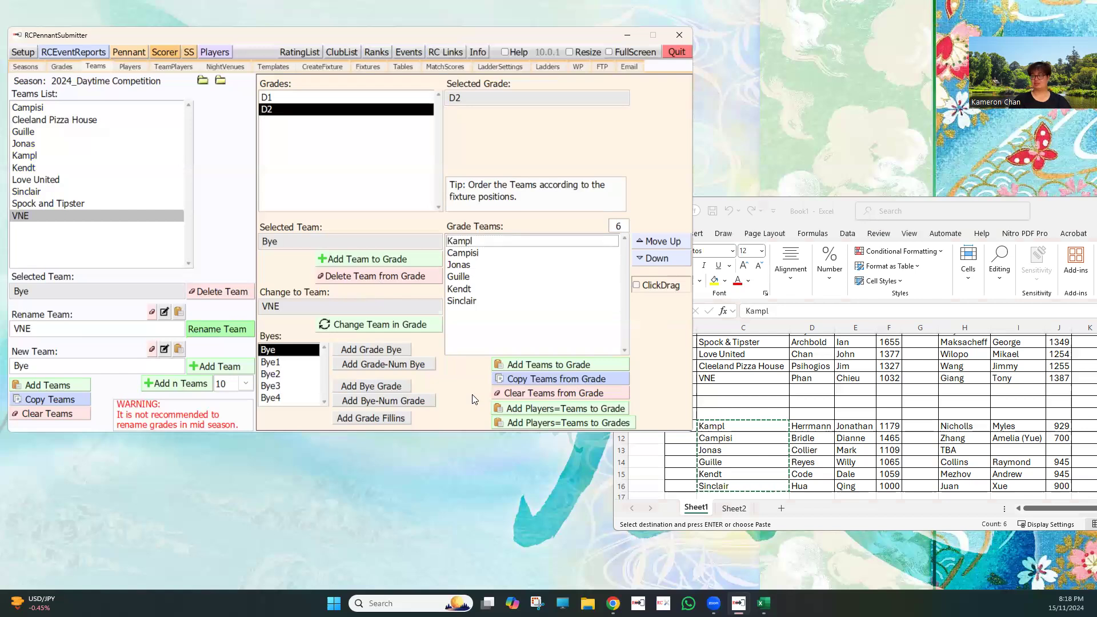
- Delete the last team from grade D2 and add the same team back from the teams list
{"action": "left_click", "coordinate": [479, 301]}
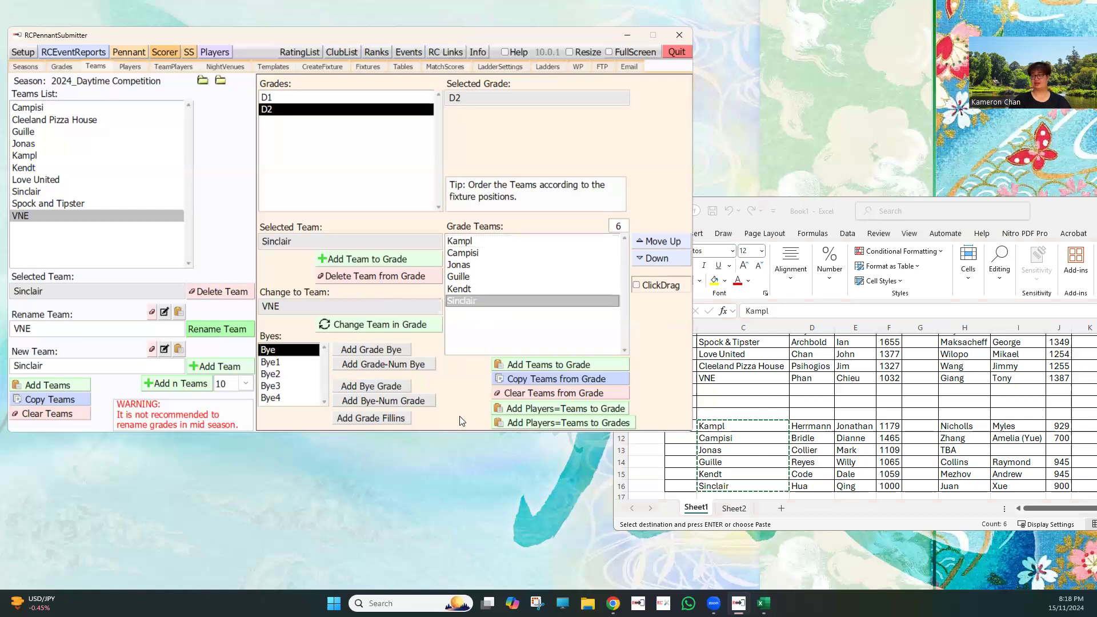
{"action": "left_click", "coordinate": [420, 278]}
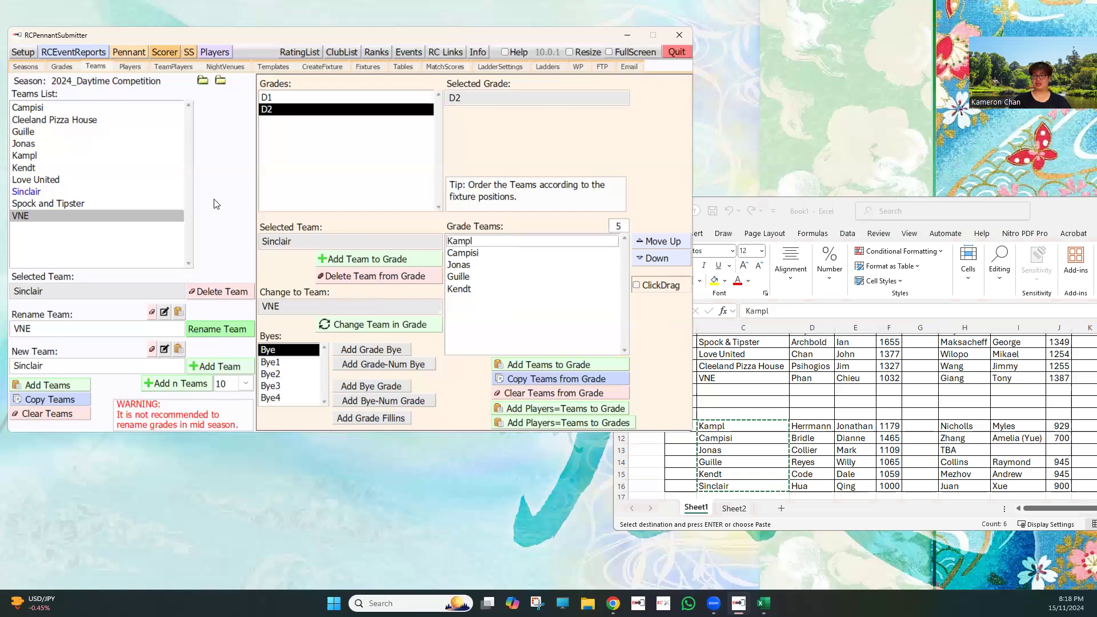
{"action": "left_click", "coordinate": [33, 193]}
{"action": "left_click", "coordinate": [412, 262]}
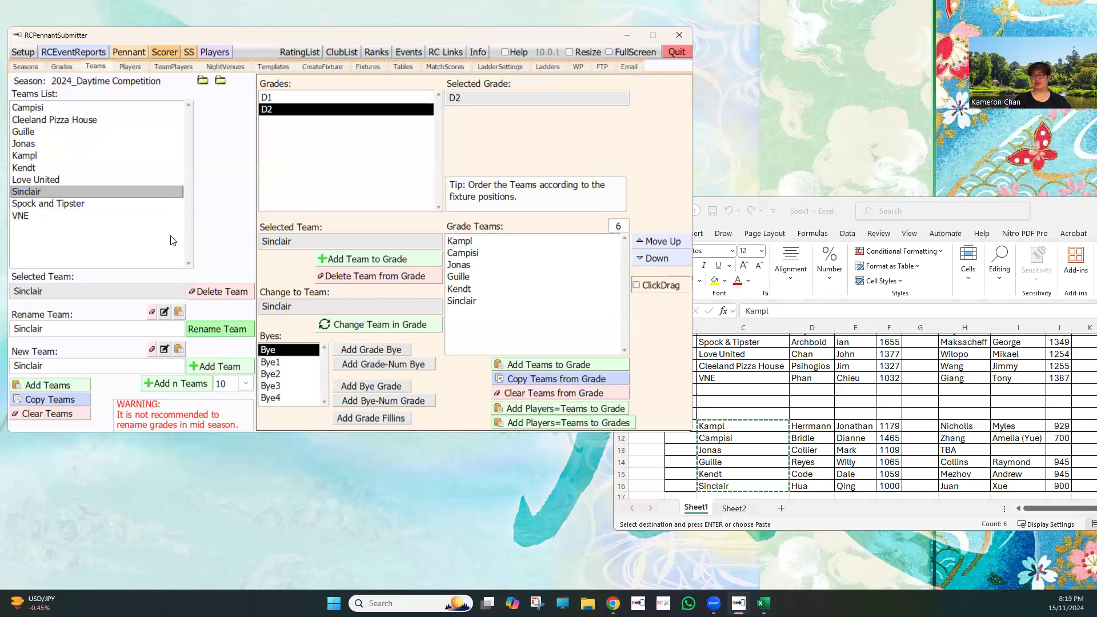
- Try to change the last team in grade D2 to Love United and check the team lists of D1 and D2
{"action": "left_click", "coordinate": [55, 182]}
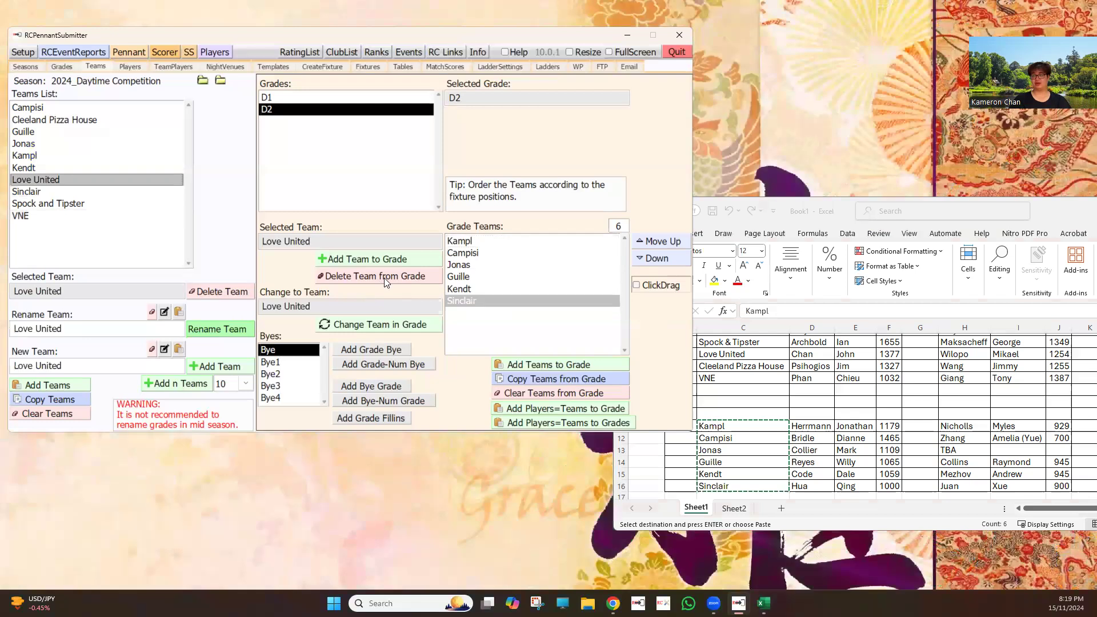
{"action": "left_click", "coordinate": [379, 329]}
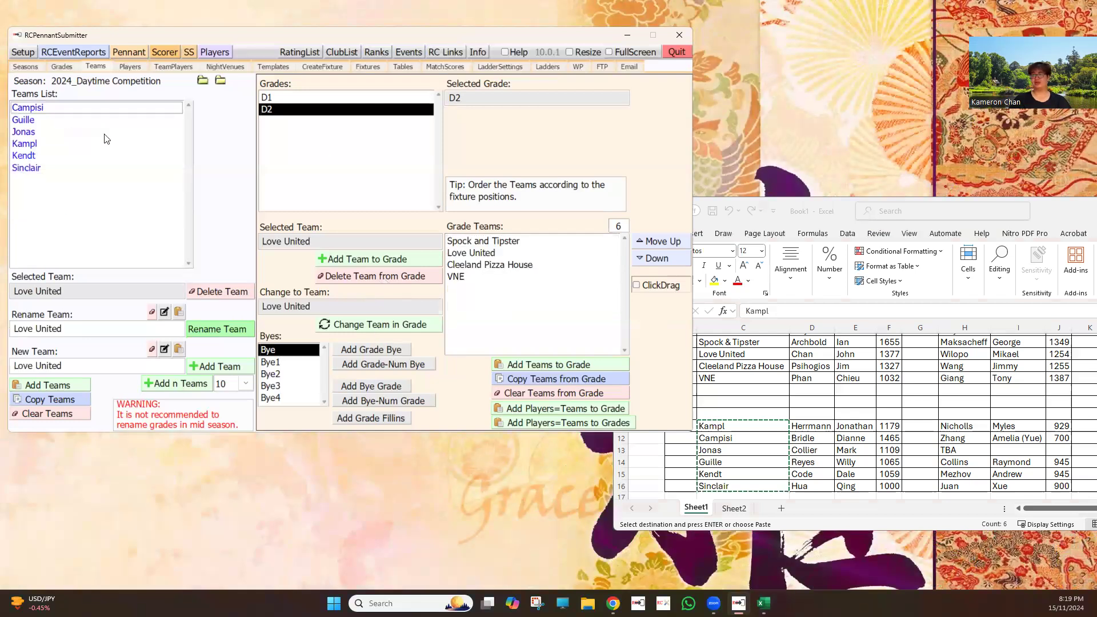
{"action": "left_click", "coordinate": [330, 100]}
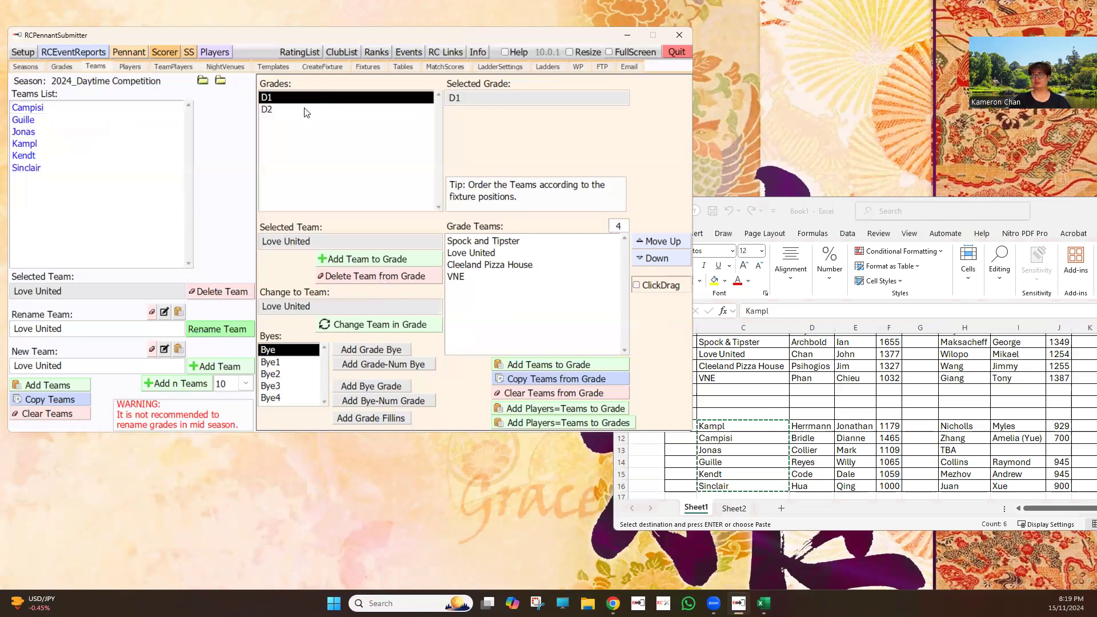
{"action": "left_click", "coordinate": [306, 110]}
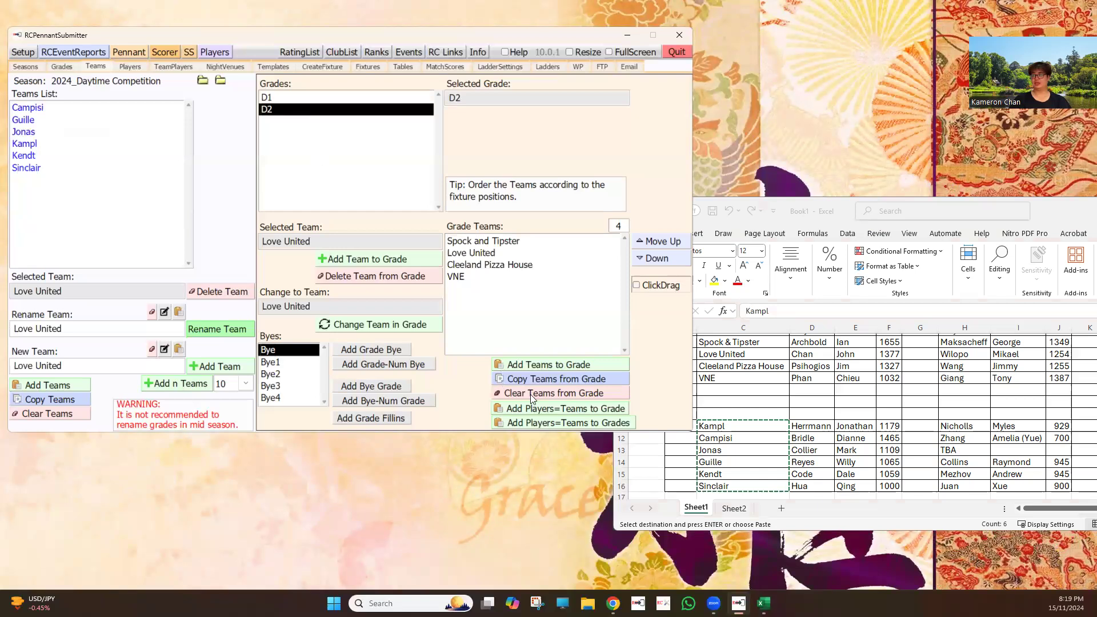
- Clear the teams from grade D2, try to bulk-add the copied teams again, and check grade D1
{"action": "left_click", "coordinate": [566, 394]}
{"action": "left_click", "coordinate": [535, 364]}
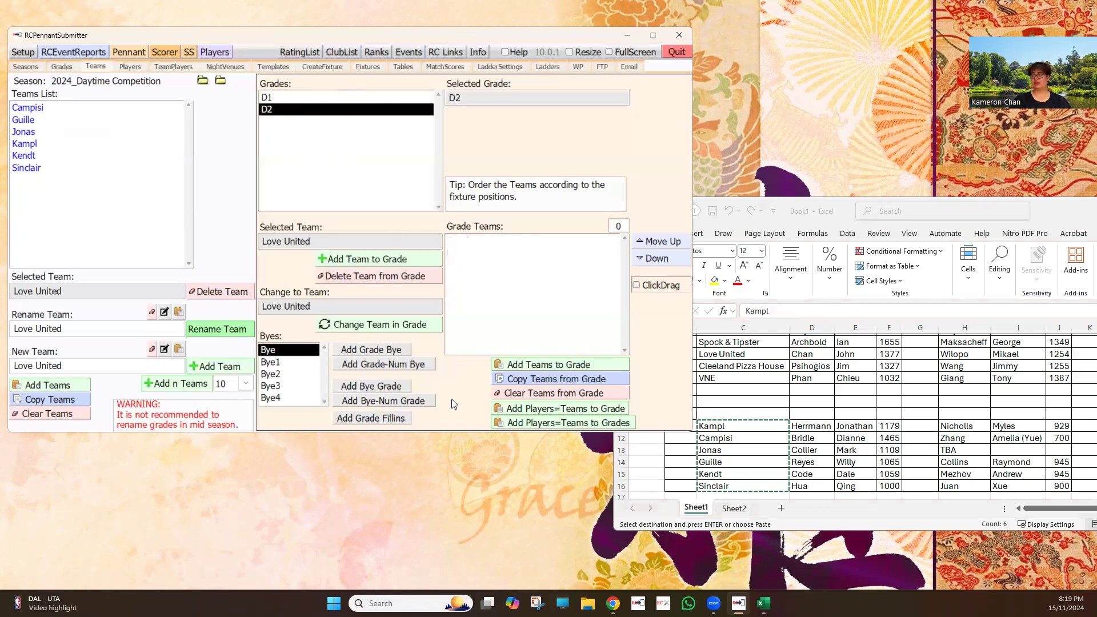
{"action": "left_click", "coordinate": [335, 99]}
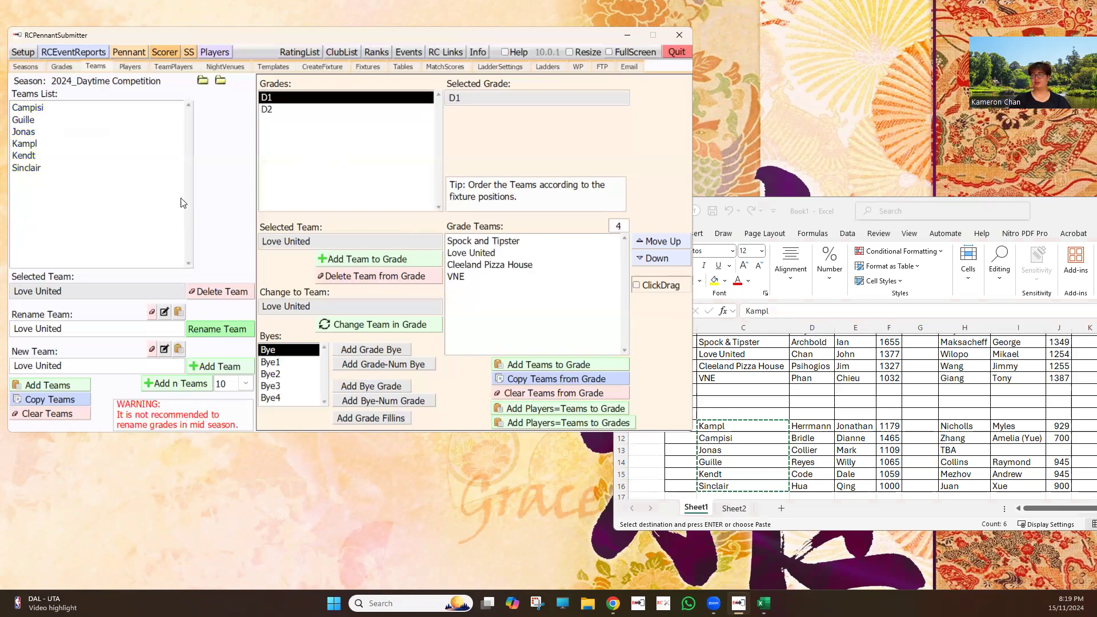
{"action": "left_click", "coordinate": [28, 108]}
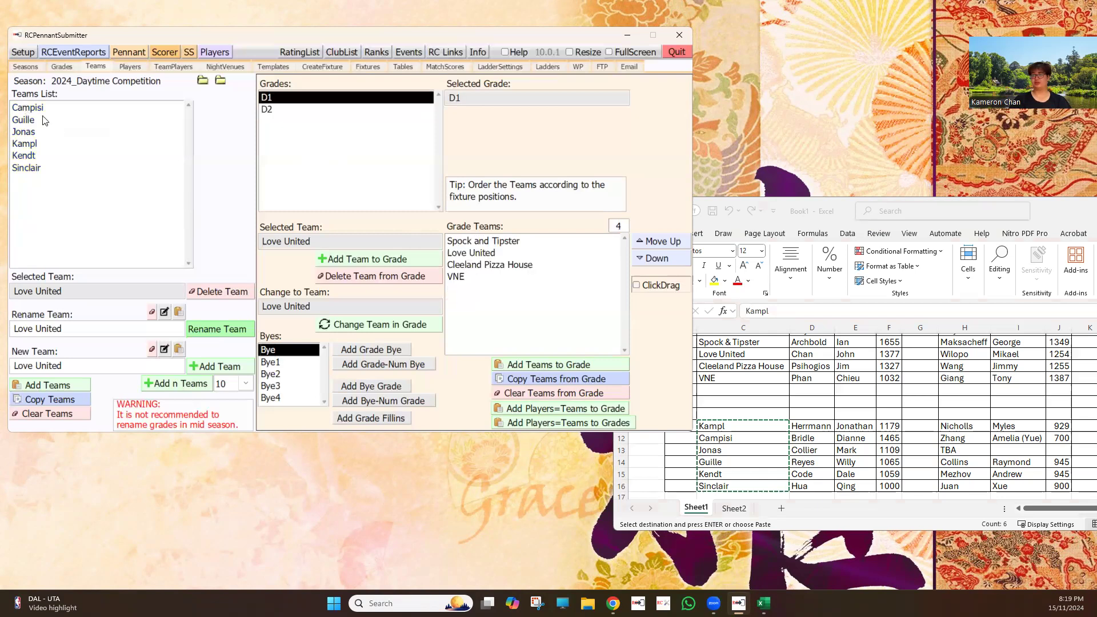
- Leave and reopen the season's teams page to refresh it, and show grade D2's teams
{"action": "left_click", "coordinate": [131, 67]}
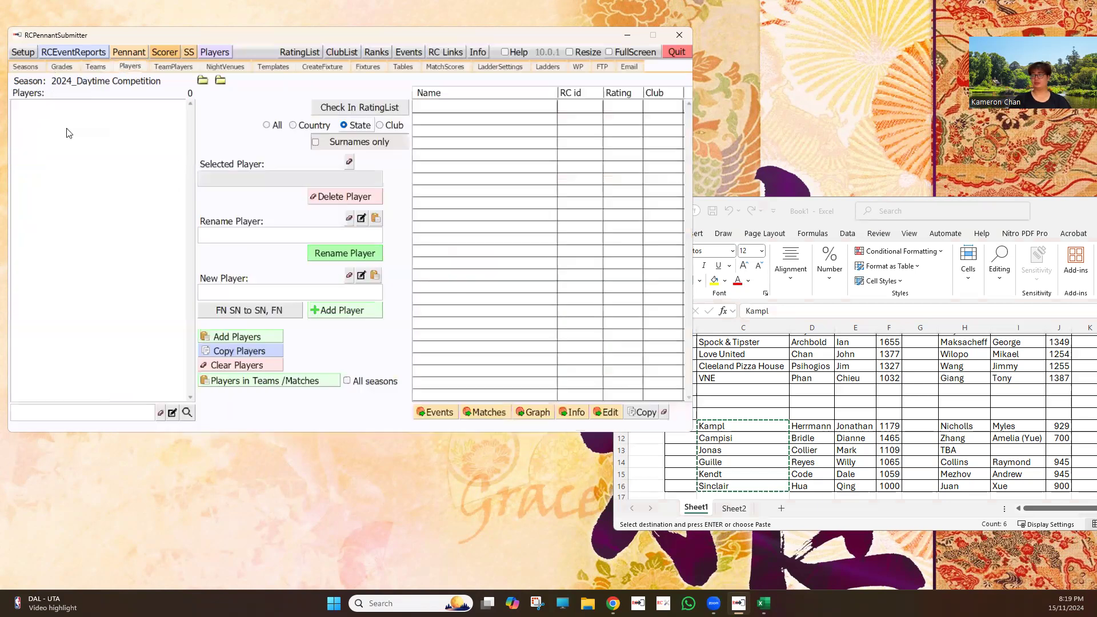
{"action": "left_click", "coordinate": [96, 66]}
{"action": "left_click", "coordinate": [298, 109]}
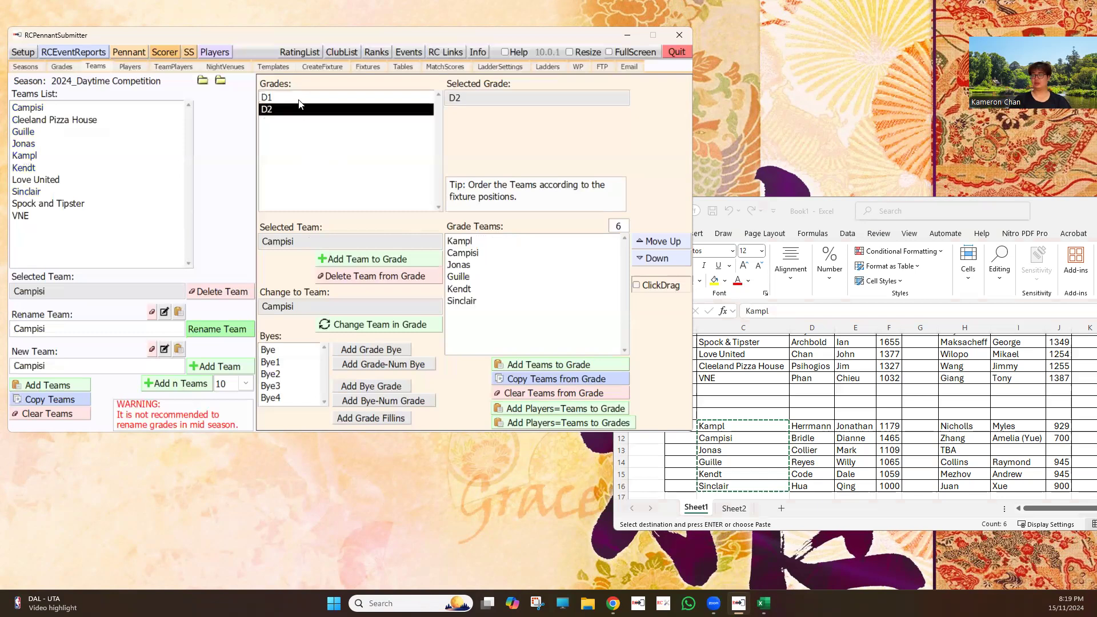
- Enter the first D1 player's full name as a new player, convert it to surname-first format and add it to the season's players
{"action": "left_click", "coordinate": [131, 67]}
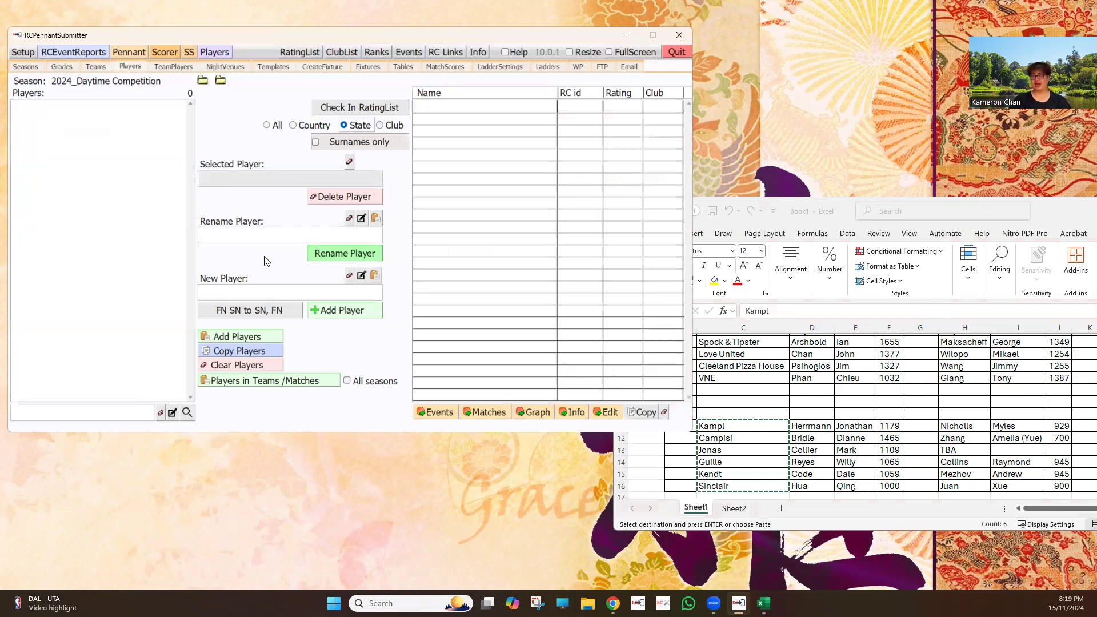
{"action": "left_click", "coordinate": [267, 289]}
{"action": "type", "text": "Ian Archibold"}
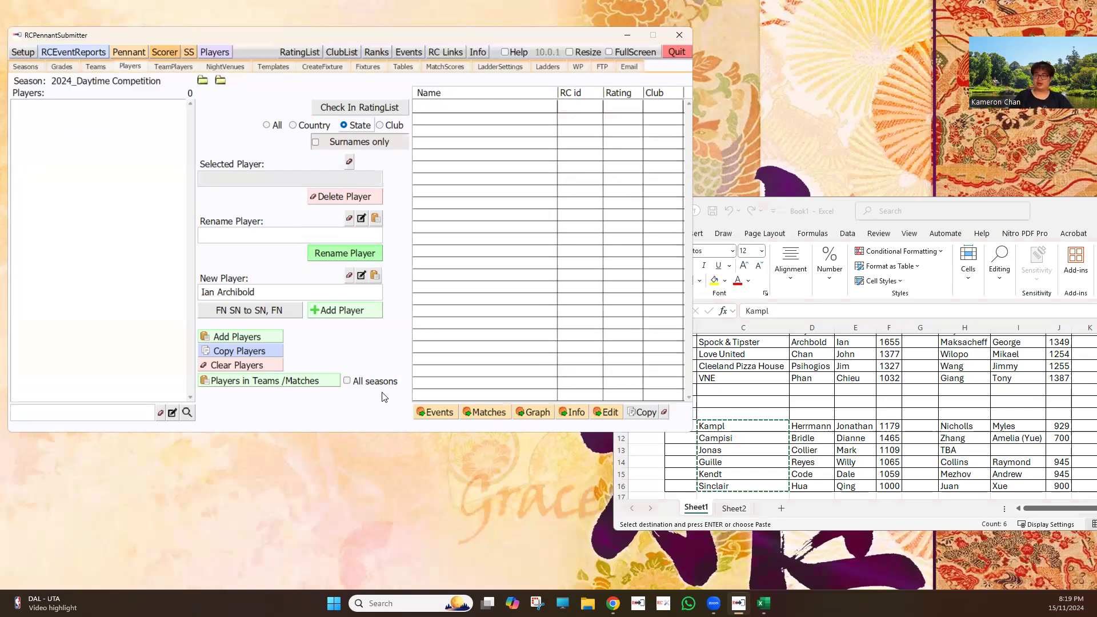
{"action": "left_click", "coordinate": [277, 314]}
{"action": "left_click", "coordinate": [351, 310]}
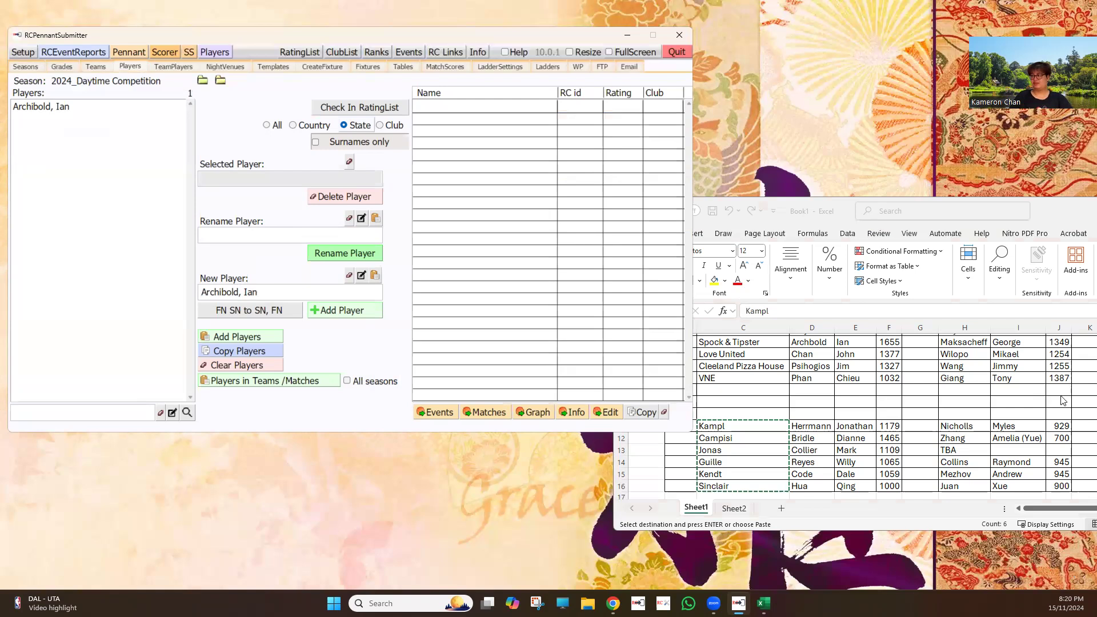
- Switch to Excel and enlarge its window to show the full team and player table on Sheet1
{"action": "left_click_drag", "start_coordinate": [817, 209], "coordinate": [696, 97]}
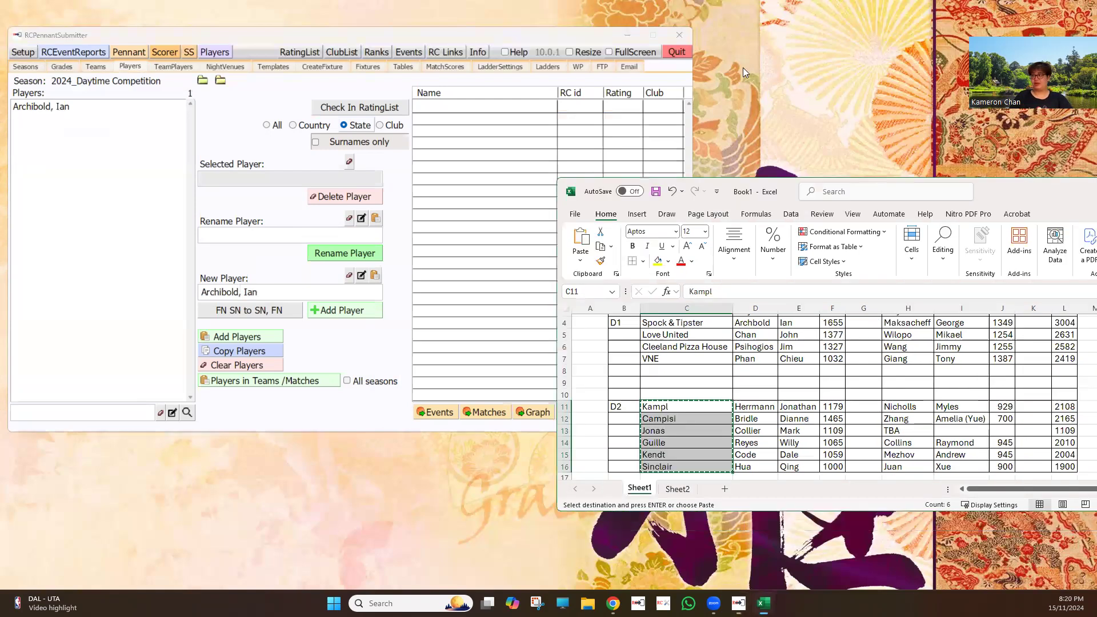
{"action": "left_click", "coordinate": [388, 344]}
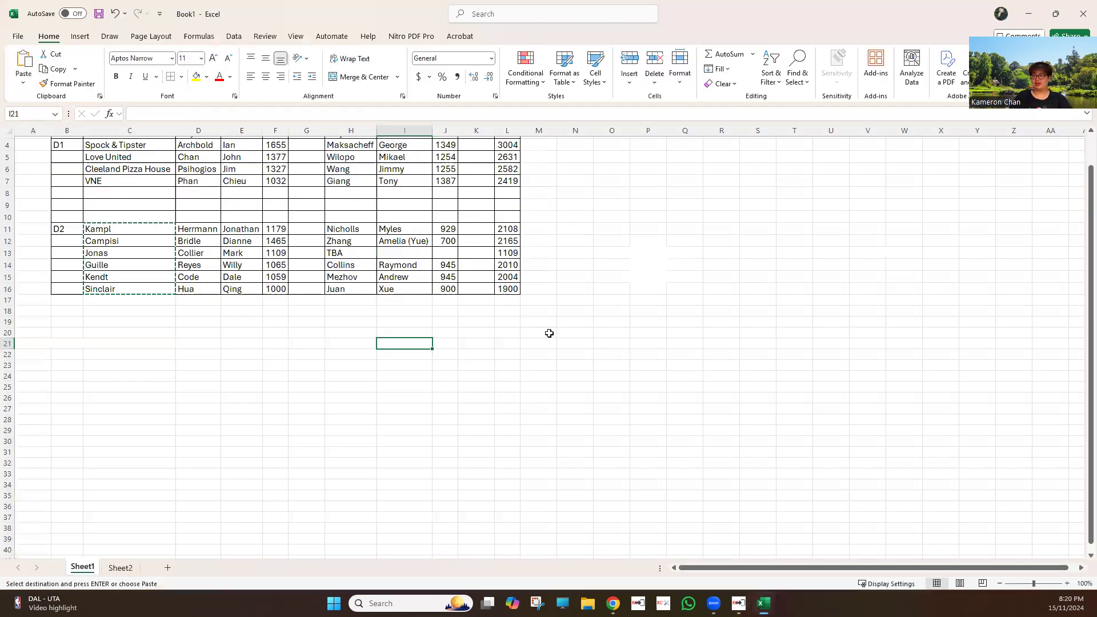
{"action": "scroll", "coordinate": [264, 182], "scroll_direction": "up", "scroll_amount": 1}
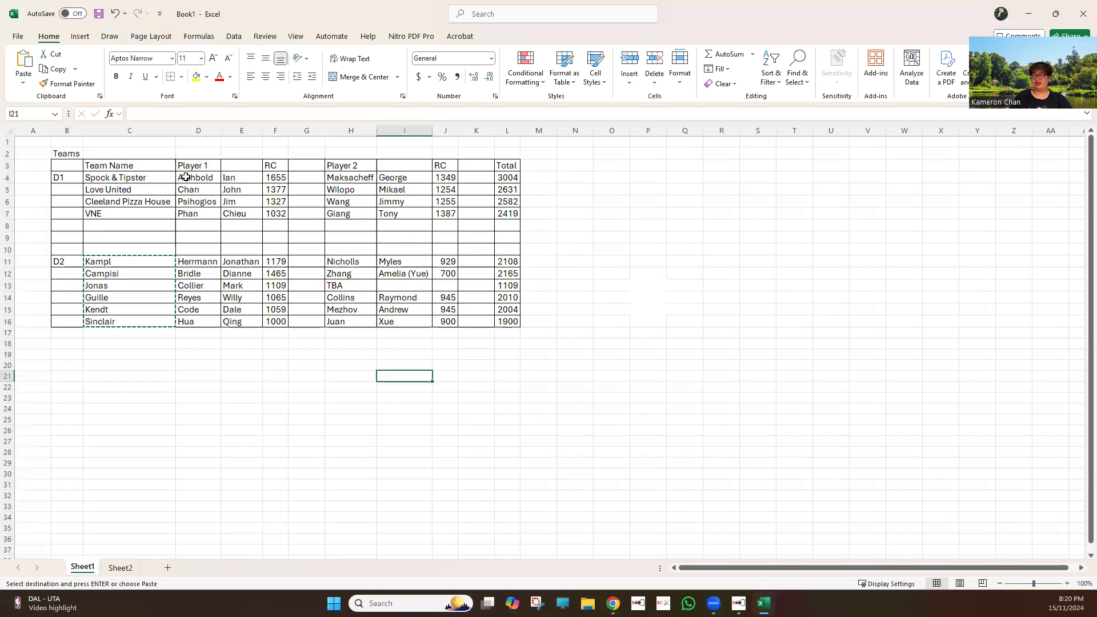
- In D19, enter =CONCAT(D4,", ",E4) to combine the first Player 1 surname and first name
{"action": "left_click_drag", "start_coordinate": [225, 178], "coordinate": [236, 178]}
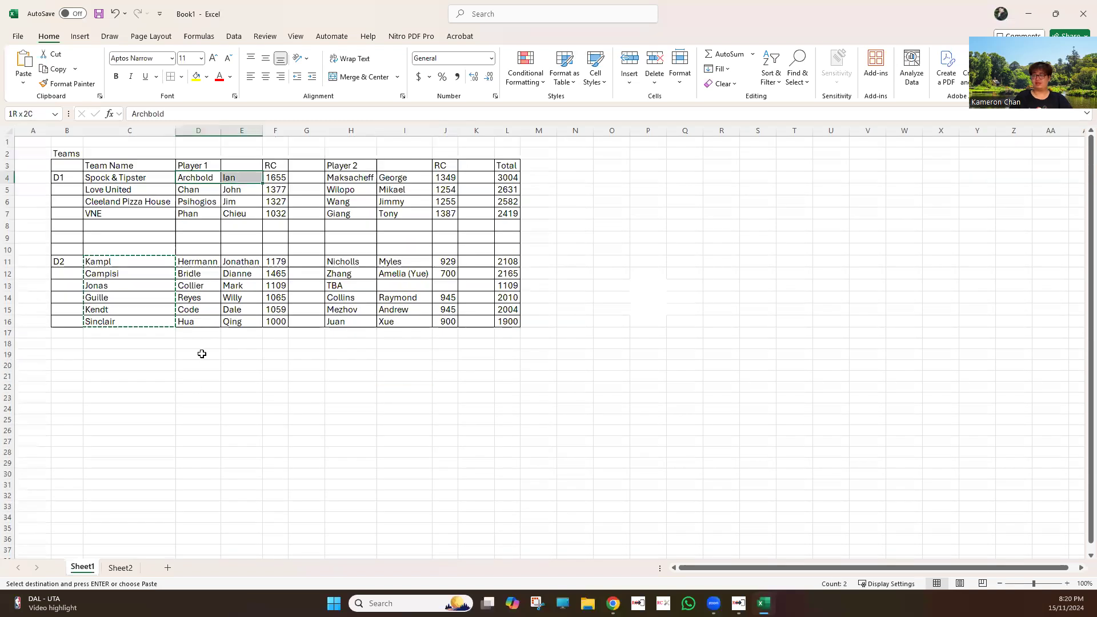
{"action": "left_click", "coordinate": [193, 354]}
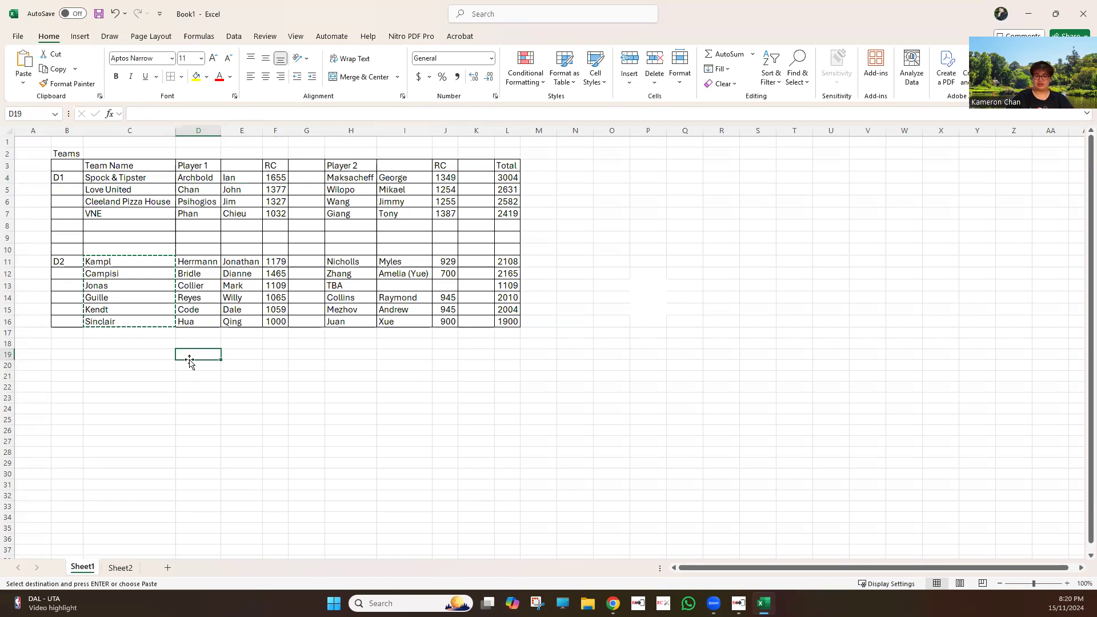
{"action": "type", "text": "=concat("}
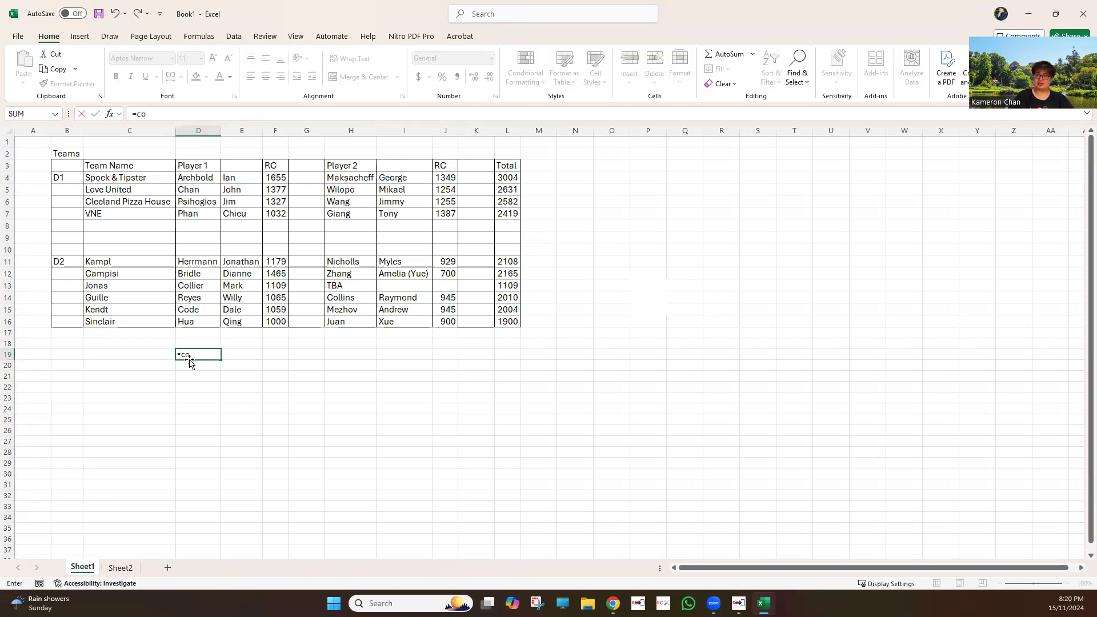
{"action": "left_click", "coordinate": [210, 175]}
{"action": "type", "text": ",\","}
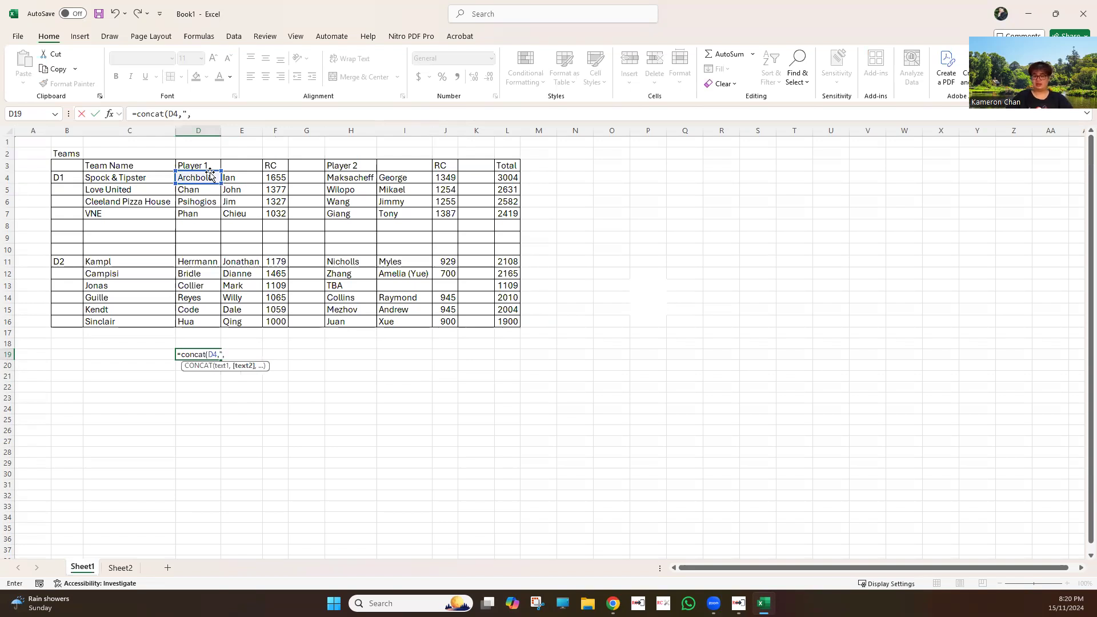
{"action": "type", "text": " \","}
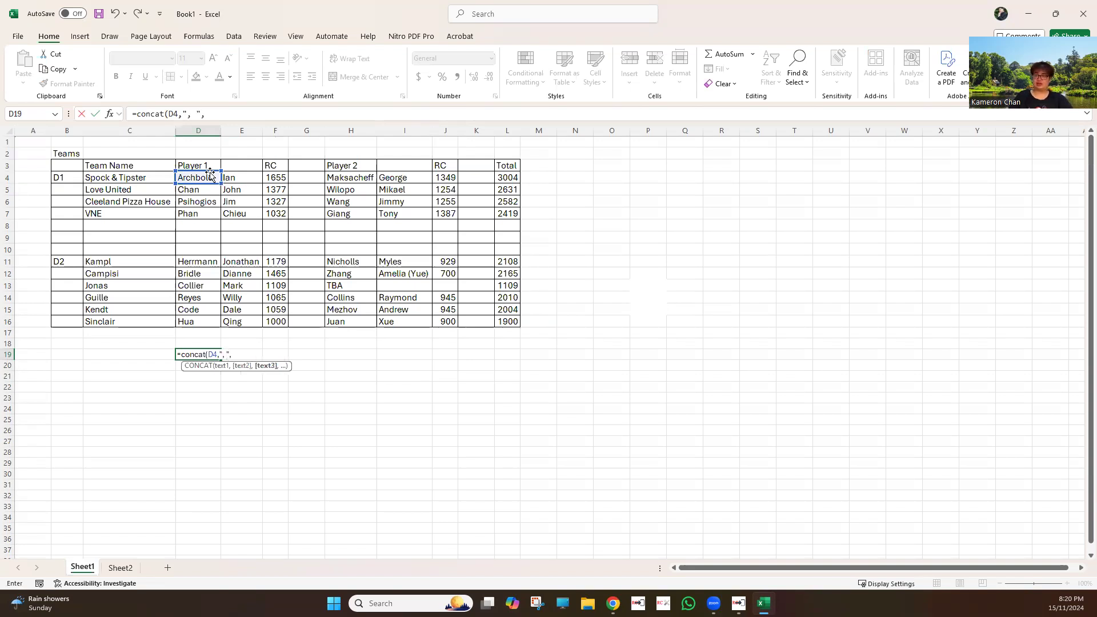
{"action": "left_click", "coordinate": [243, 179]}
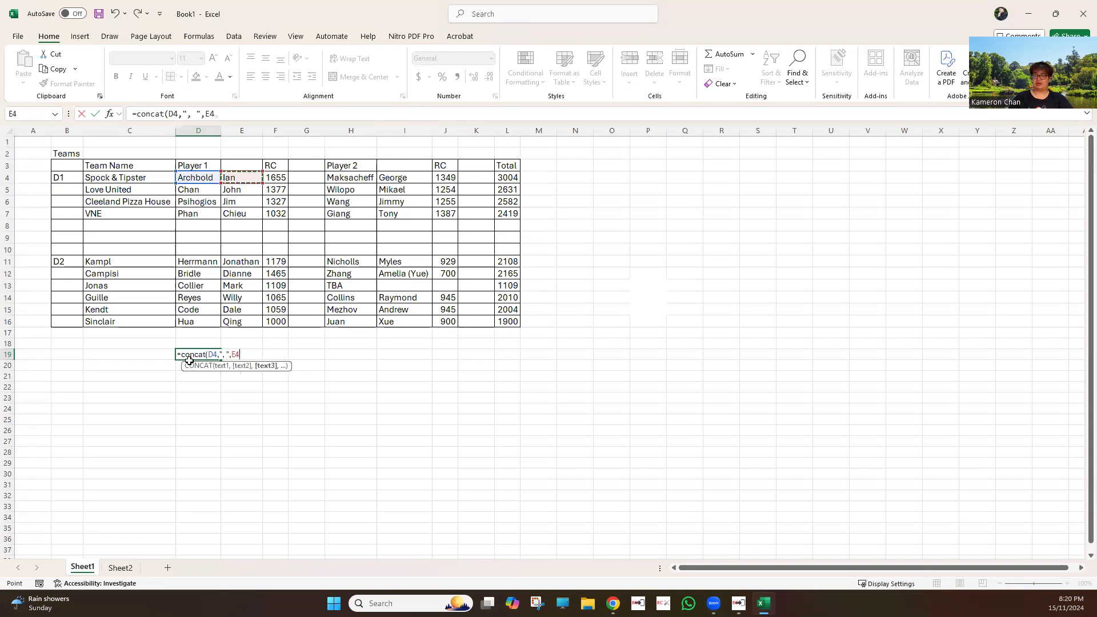
{"action": "key", "text": "Return"}
- Fill the D19 formula down to D30 and clear the results without names in D23:D25
{"action": "left_click", "coordinate": [220, 356]}
{"action": "left_click_drag", "start_coordinate": [204, 483], "coordinate": [229, 478]}
{"action": "left_click_drag", "start_coordinate": [201, 398], "coordinate": [199, 473]}
{"action": "key", "text": "Delete"}
- Replace the combined name formulas in D19:D30 with their values and delete the blank cells so the list closes up
{"action": "left_click_drag", "start_coordinate": [184, 353], "coordinate": [187, 474]}
{"action": "key", "text": "ctrl+c"}
{"action": "right_click", "coordinate": [202, 367]}
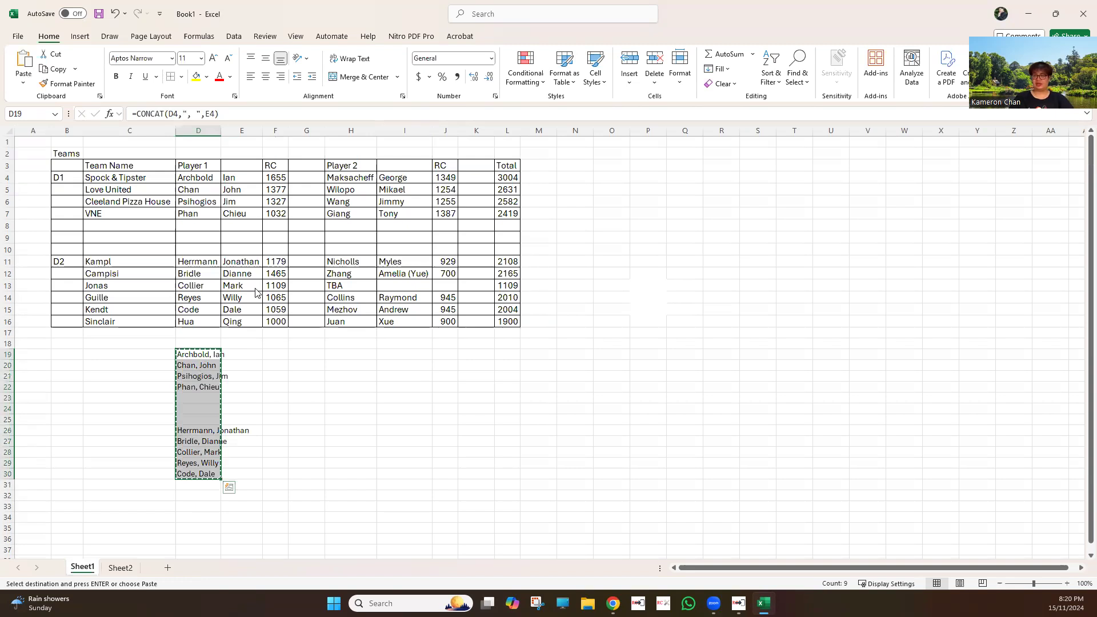
{"action": "left_click", "coordinate": [247, 294]}
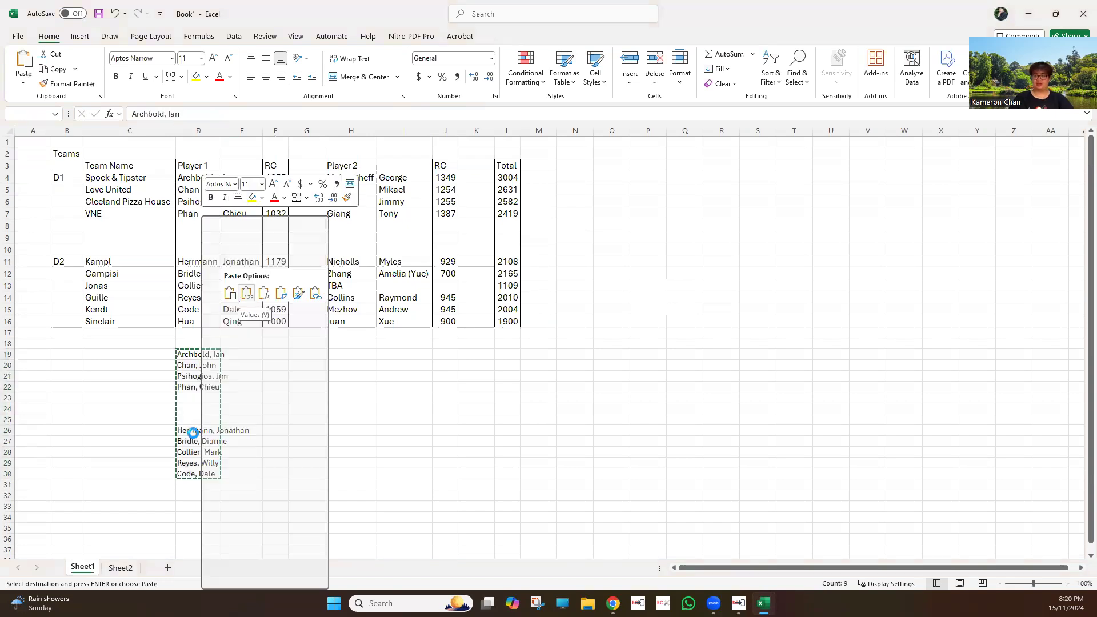
{"action": "left_click_drag", "start_coordinate": [206, 436], "coordinate": [193, 399]}
{"action": "left_click", "coordinate": [308, 395]}
- In H19, enter =CONCAT(H4,", ", I4) to combine the first Player 2 surname and first name
{"action": "left_click", "coordinate": [336, 354]}
{"action": "type", "text": "="}
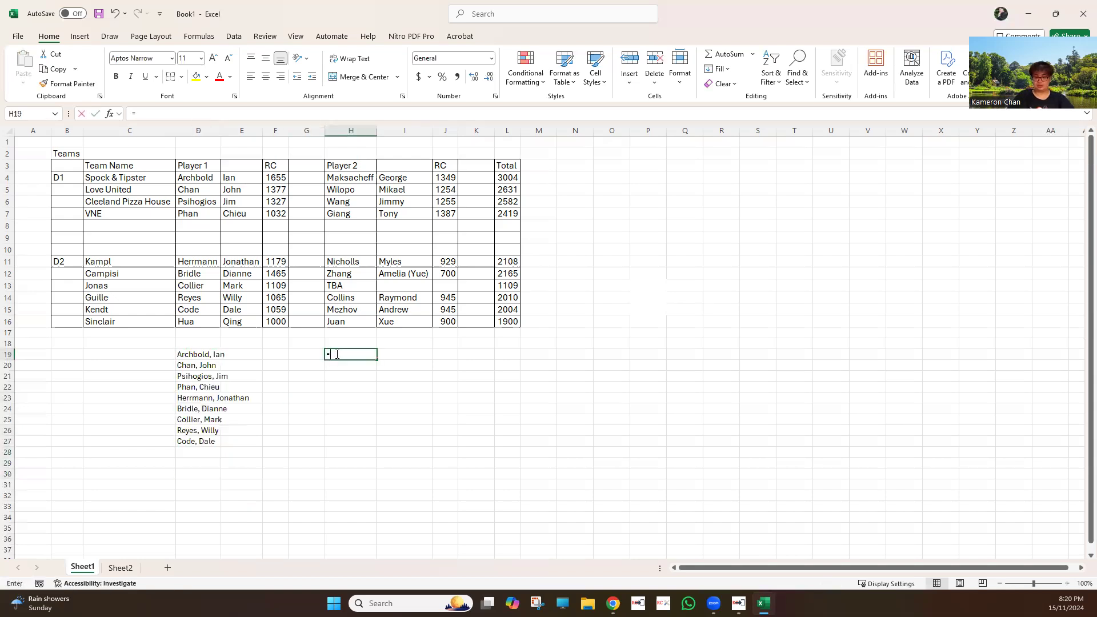
{"action": "type", "text": "concat("}
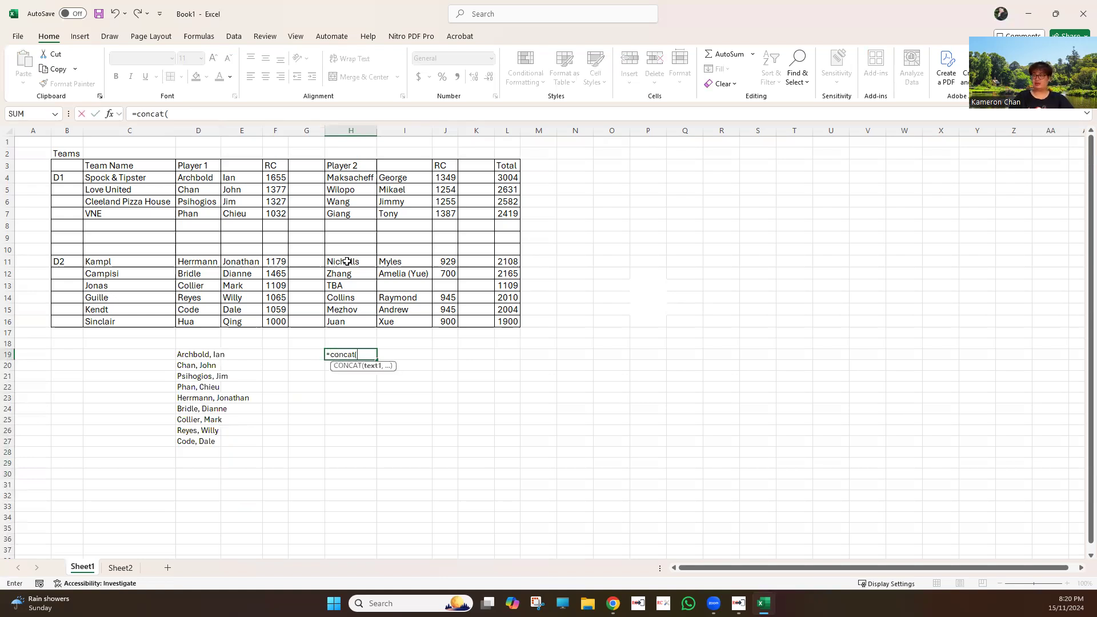
{"action": "left_click", "coordinate": [356, 178]}
{"action": "type", "text": ",\", \","}
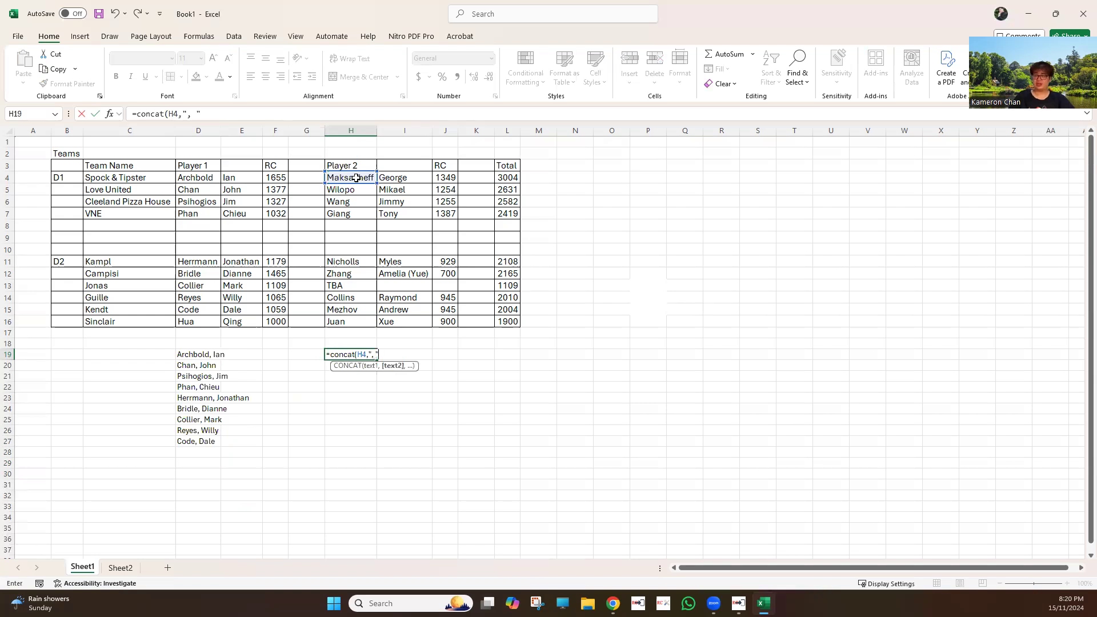
{"action": "left_click", "coordinate": [390, 178]}
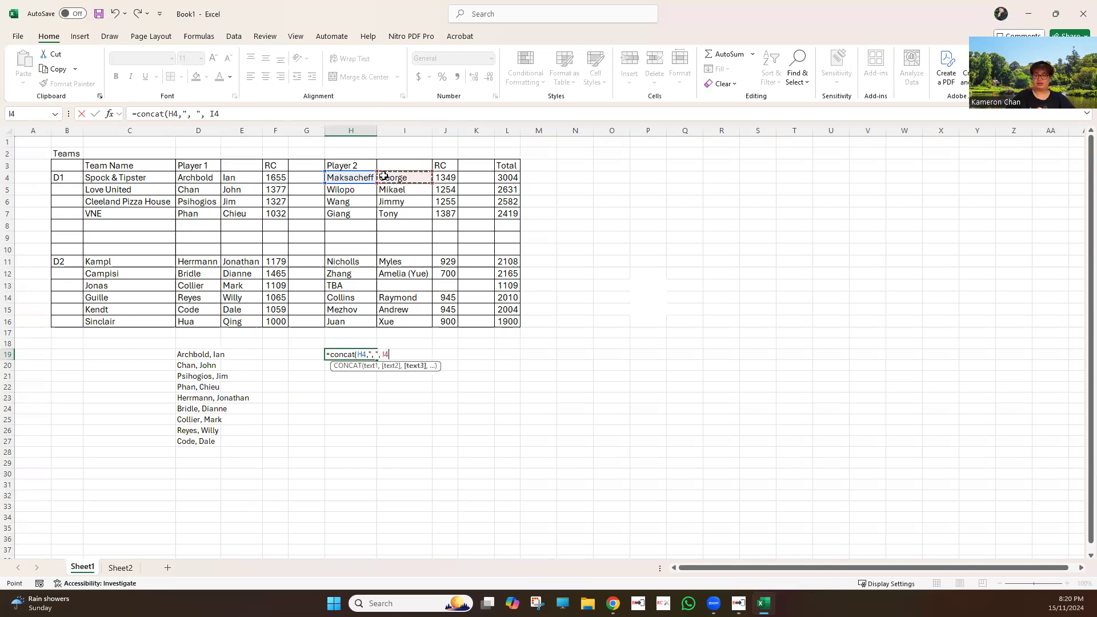
{"action": "key", "text": "Return"}
- Fill the H19 formula down through H33
{"action": "left_click", "coordinate": [361, 355]}
{"action": "left_click_drag", "start_coordinate": [378, 360], "coordinate": [372, 441]}
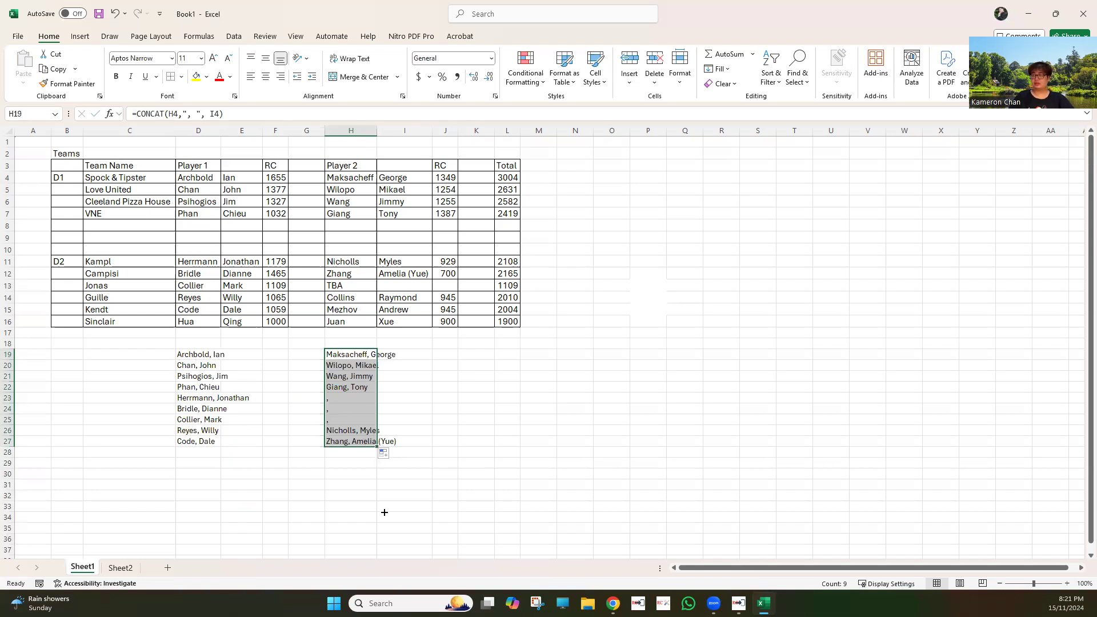
{"action": "left_click_drag", "start_coordinate": [384, 513], "coordinate": [382, 514]}
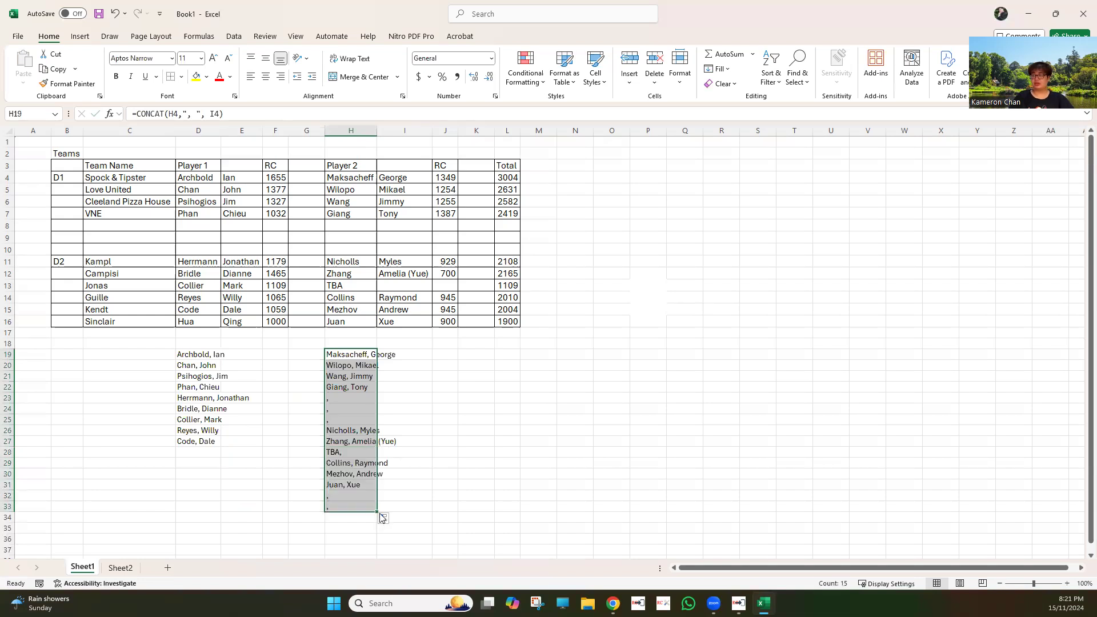
- Clear the TBA result in H28 and the comma-only results in H32:H33 and H23:H25
{"action": "left_click", "coordinate": [349, 452]}
{"action": "key", "text": "Delete"}
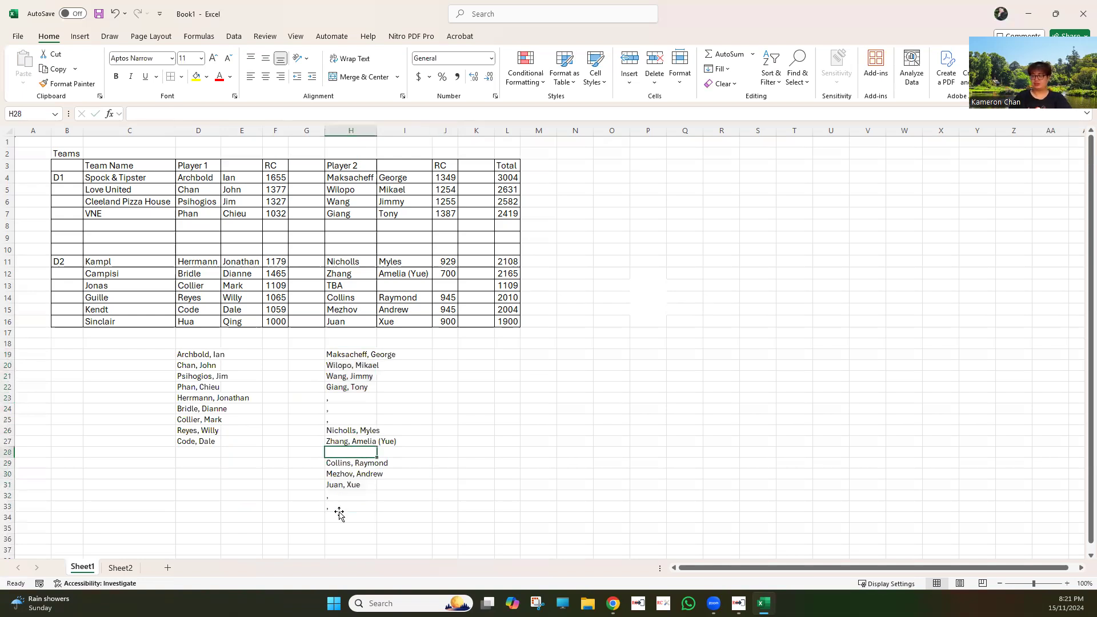
{"action": "left_click_drag", "start_coordinate": [343, 495], "coordinate": [343, 506]}
{"action": "key", "text": "Delete"}
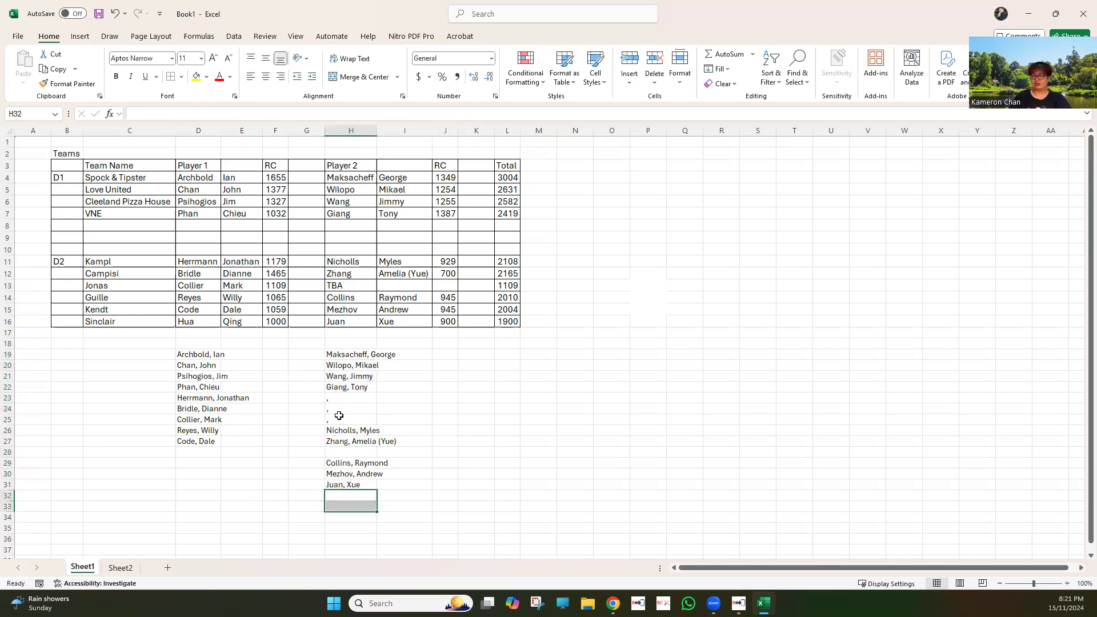
{"action": "left_click_drag", "start_coordinate": [339, 399], "coordinate": [339, 420]}
{"action": "key", "text": "Delete"}
- Copy the combined Player 2 names in column H and paste them in place as values
{"action": "left_click", "coordinate": [343, 463]}
{"action": "left_click_drag", "start_coordinate": [343, 344], "coordinate": [357, 486]}
{"action": "key", "text": "ctrl+c"}
{"action": "right_click", "coordinate": [347, 434]}
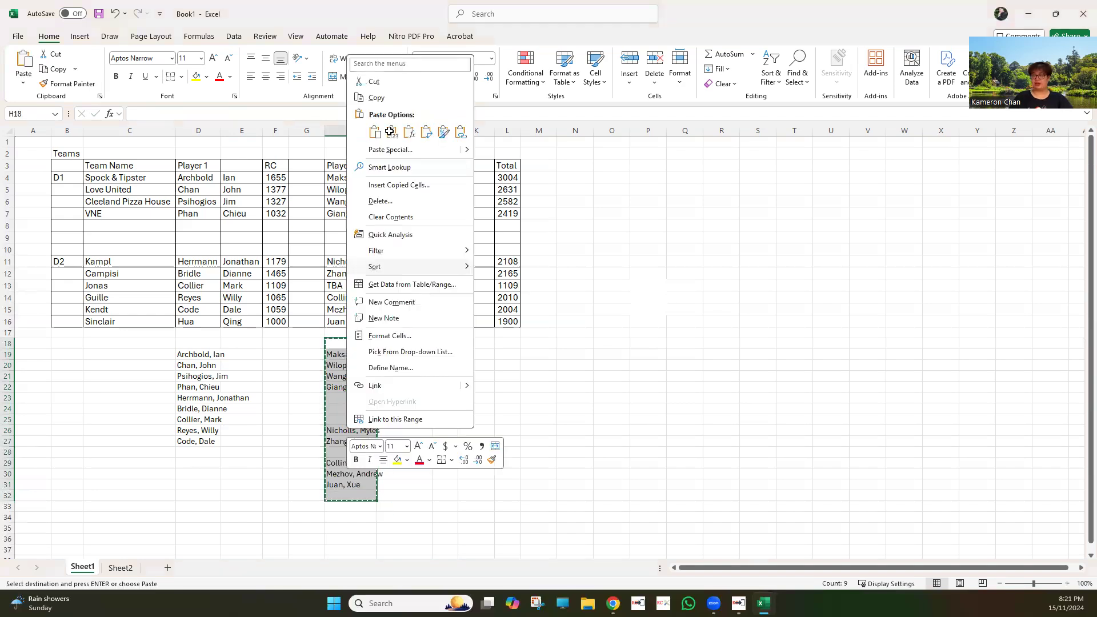
{"action": "left_click", "coordinate": [389, 132]}
- Delete the blank cells within the Player 2 name list so the names run continuously through H19:H27
{"action": "left_click", "coordinate": [356, 420]}
{"action": "left_click_drag", "start_coordinate": [352, 433], "coordinate": [356, 441]}
{"action": "left_click_drag", "start_coordinate": [354, 398], "coordinate": [354, 402]}
{"action": "left_click", "coordinate": [347, 461]}
{"action": "left_click_drag", "start_coordinate": [347, 460], "coordinate": [351, 426]}
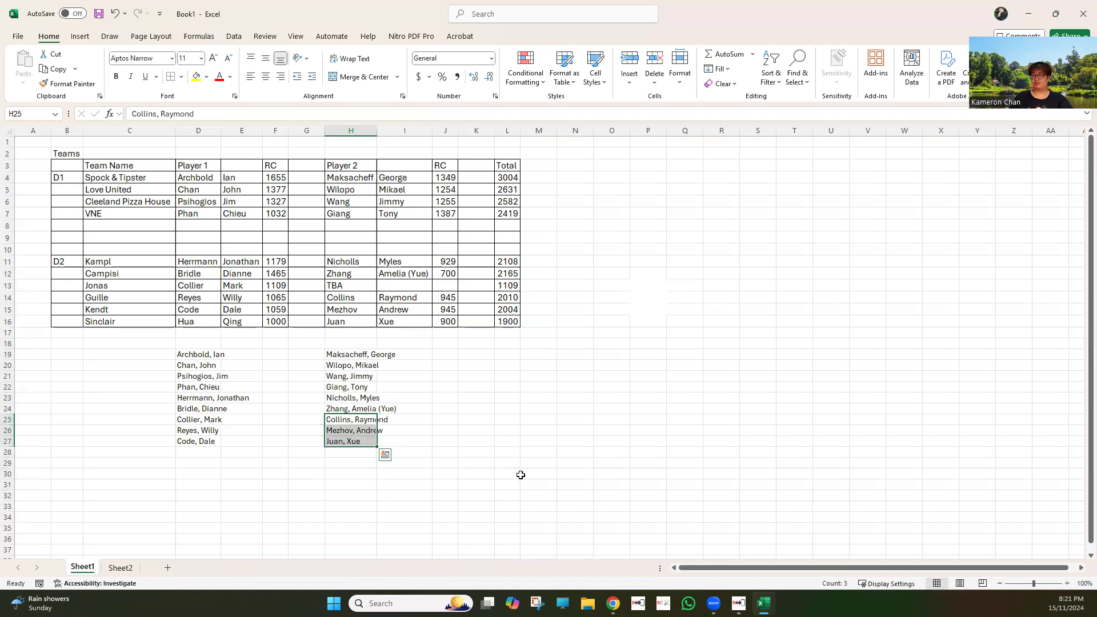
{"action": "left_click", "coordinate": [522, 475]}
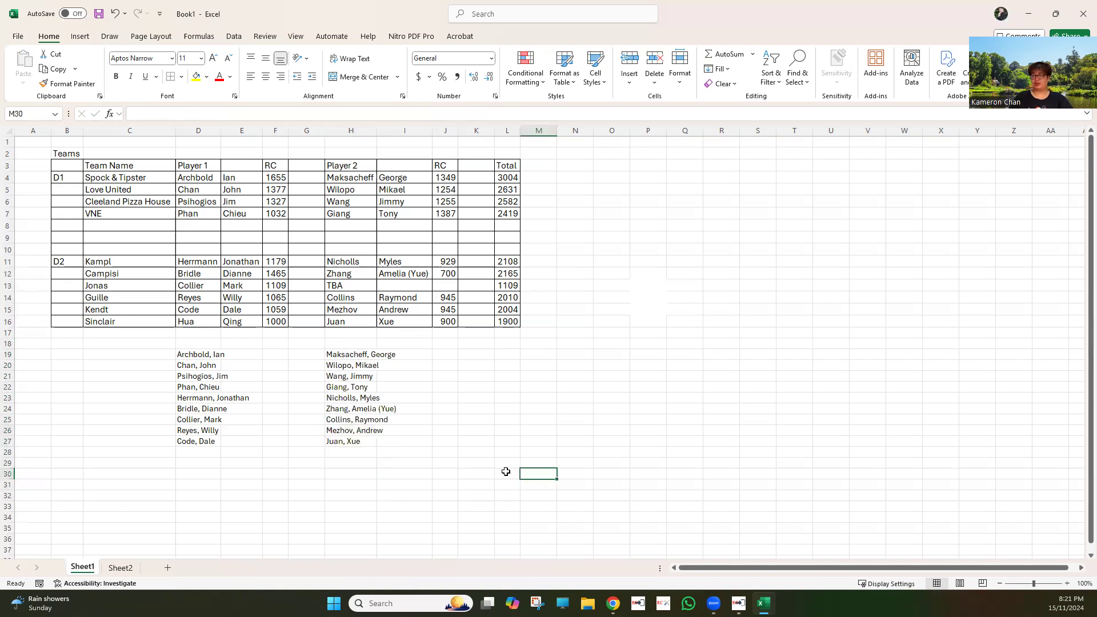
- Enter the missing Sinclair Player 1 name in D28 in surname-first format
{"action": "left_click", "coordinate": [190, 453]}
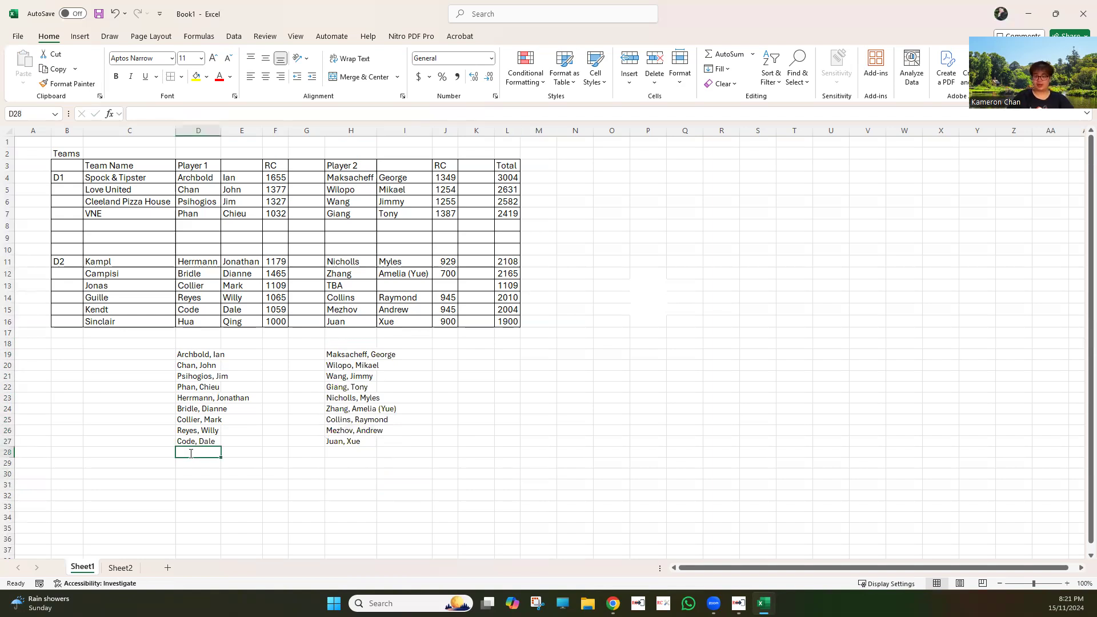
{"action": "type", "text": "Hua, Qing"}
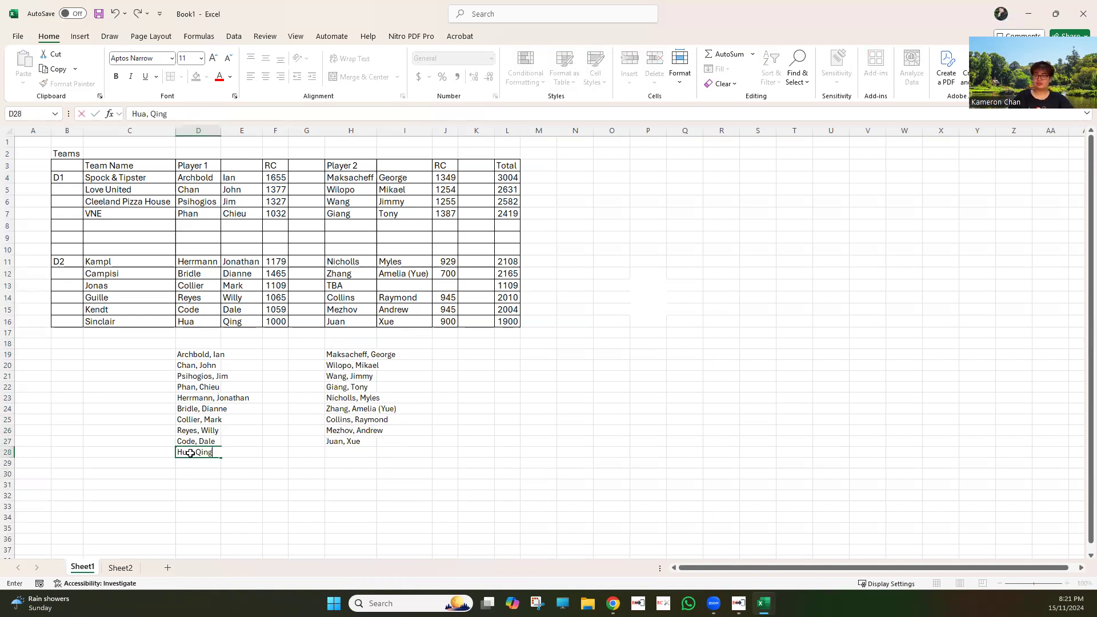
{"action": "key", "text": "Return"}
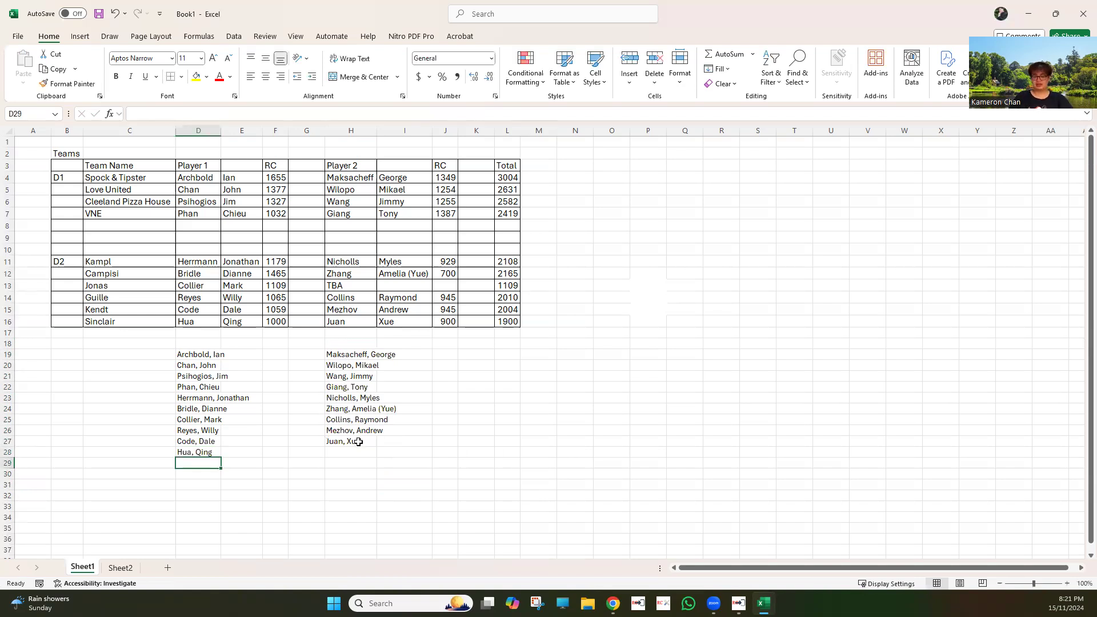
- Copy the Player 2 names in H19:H27 and paste them below the Player 1 list in column D
{"action": "left_click_drag", "start_coordinate": [356, 355], "coordinate": [359, 441]}
{"action": "key", "text": "ctrl+c"}
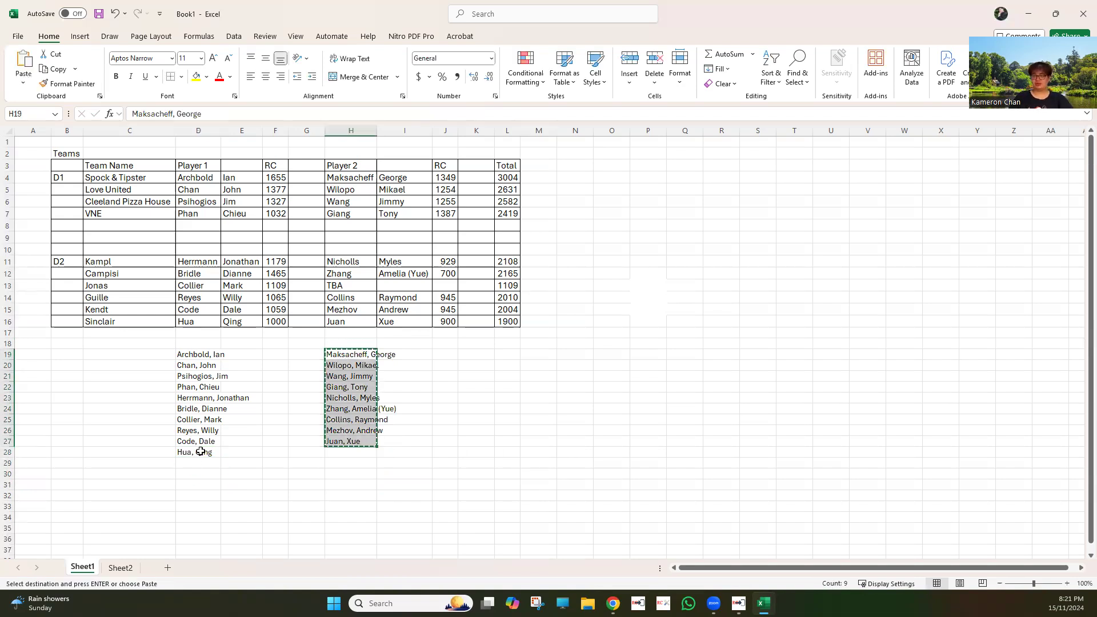
{"action": "left_click", "coordinate": [200, 458]}
{"action": "key", "text": "ctrl+v"}
- Sort the combined player list in D19:D37 alphabetically from A to Z
{"action": "left_click_drag", "start_coordinate": [189, 357], "coordinate": [197, 550]}
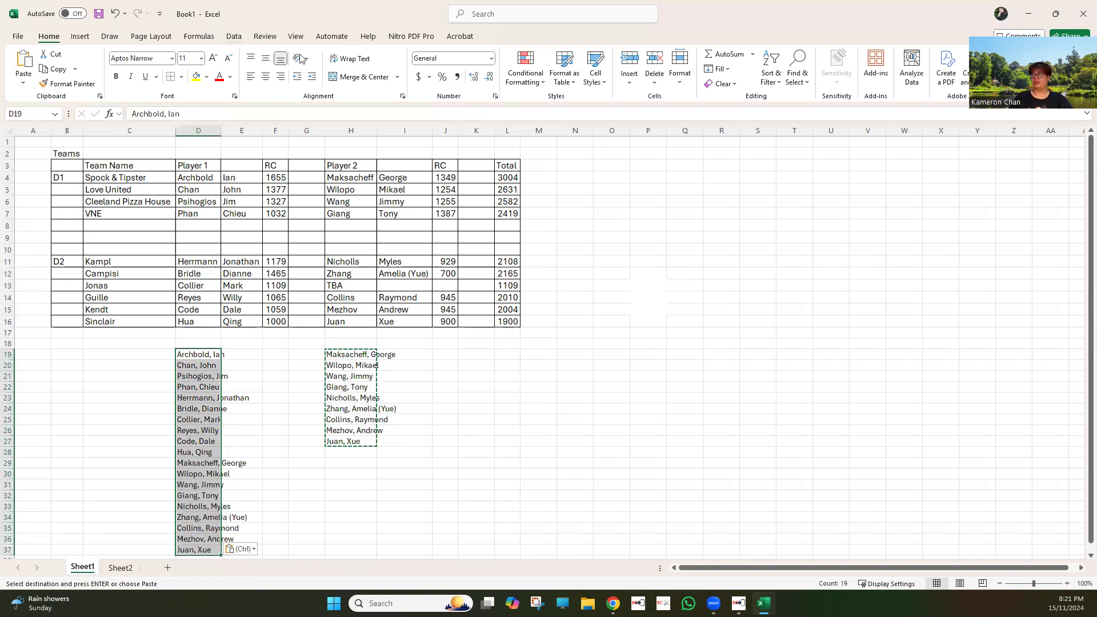
{"action": "left_click", "coordinate": [234, 39]}
{"action": "left_click", "coordinate": [489, 58]}
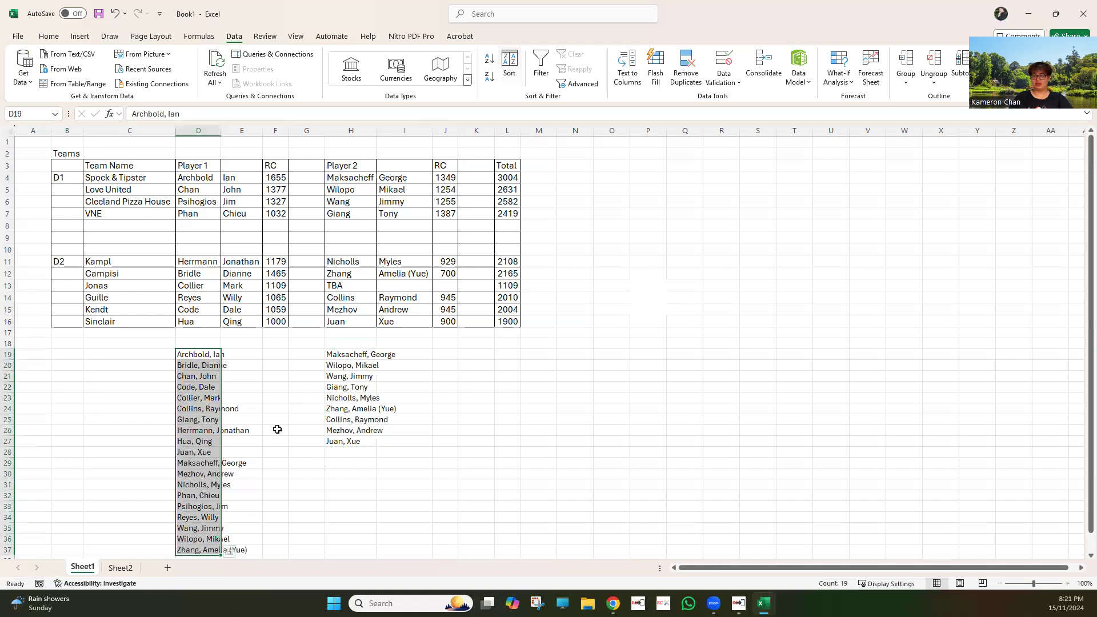
- Copy the sorted player list, switch to RCPennantSubmitter and bulk-add the copied players to the season
{"action": "key", "text": "ctrl+c"}
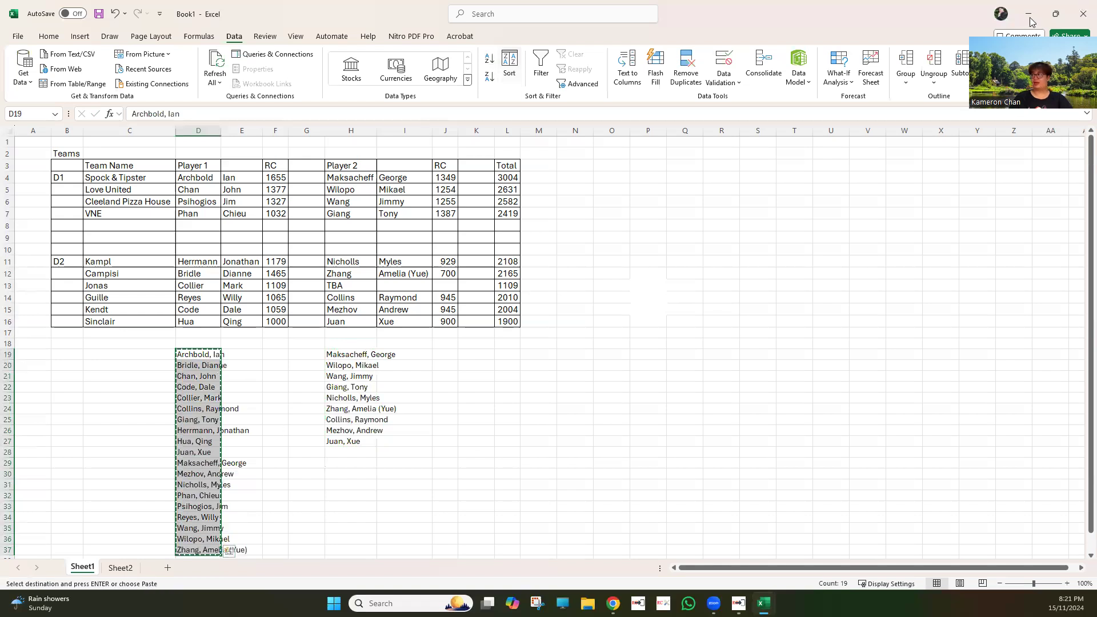
{"action": "key", "text": "alt+Tab"}
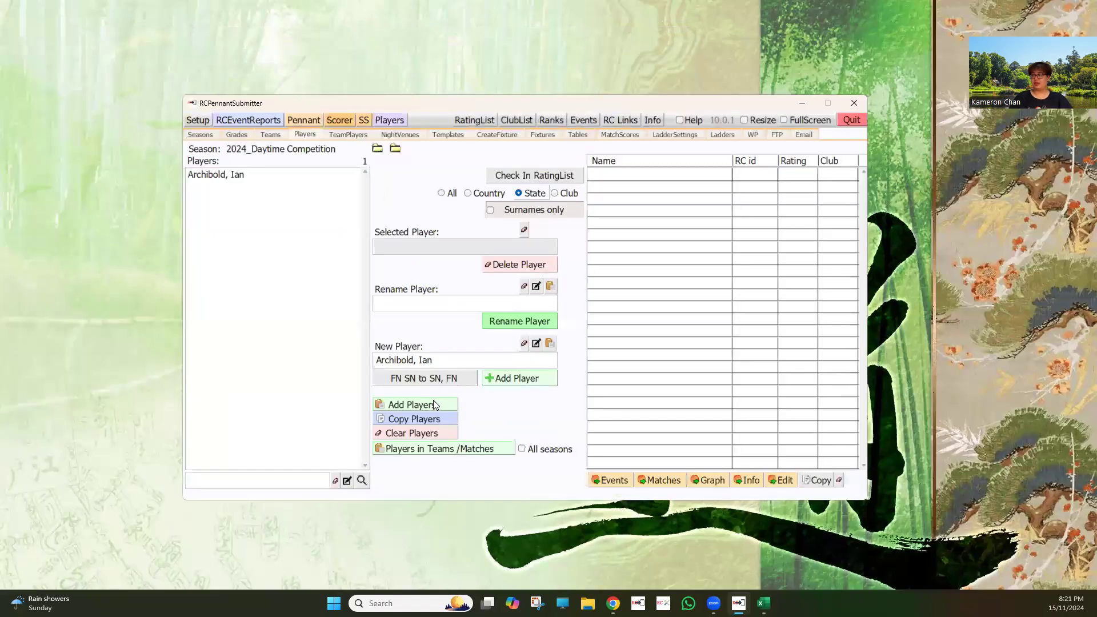
{"action": "left_click", "coordinate": [434, 402]}
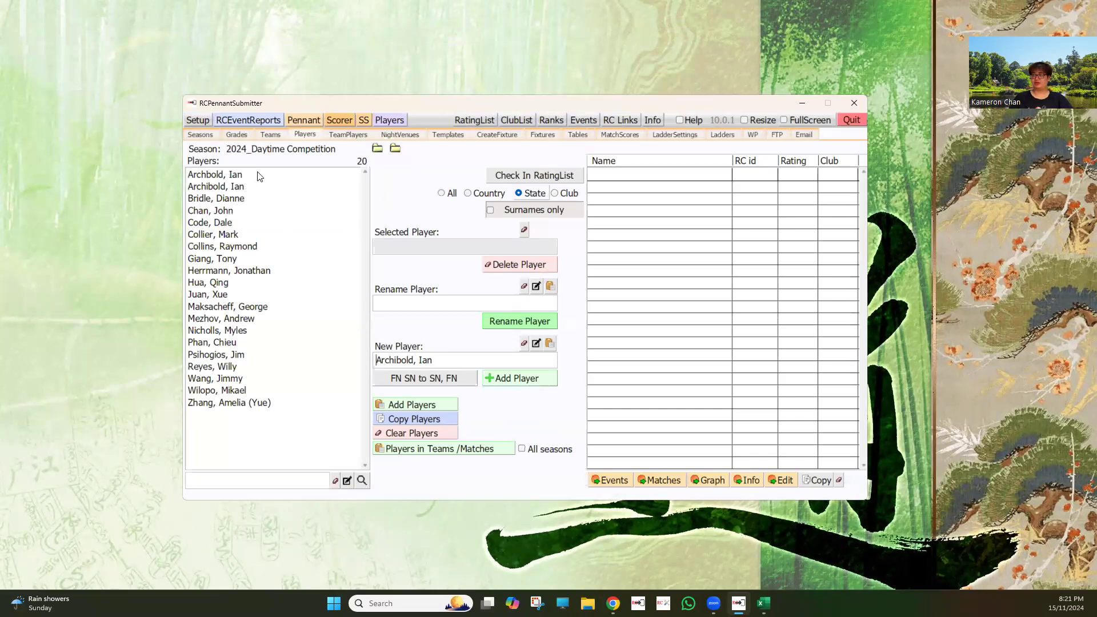
- Check the two near-identical first player entries against the Excel roster and delete the misspelled one from the season's players
{"action": "left_click", "coordinate": [258, 187]}
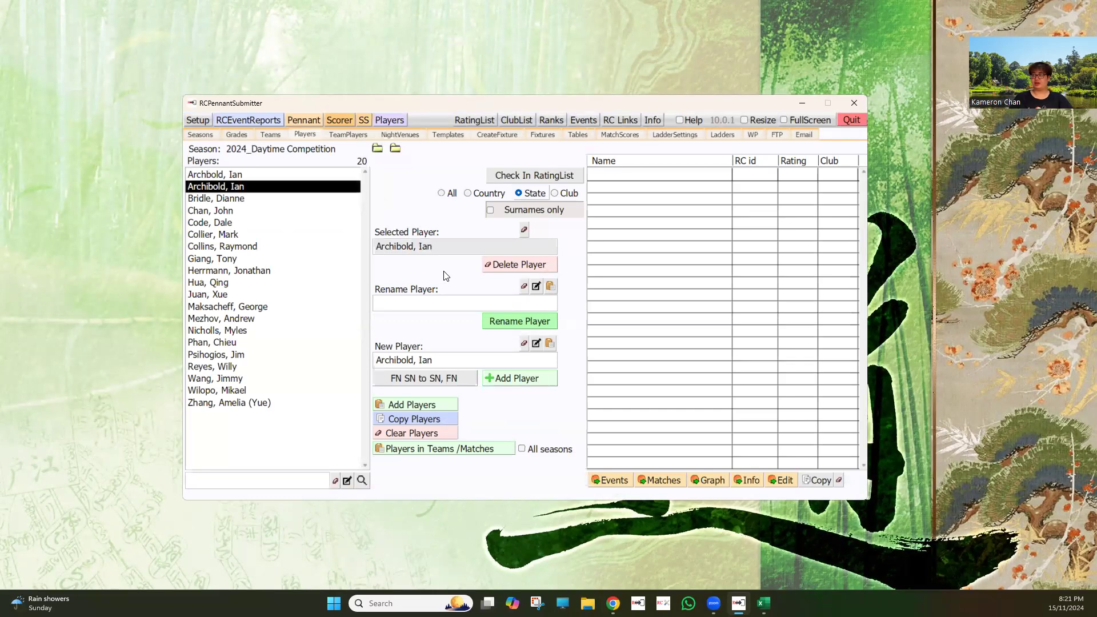
{"action": "left_click", "coordinate": [265, 177]}
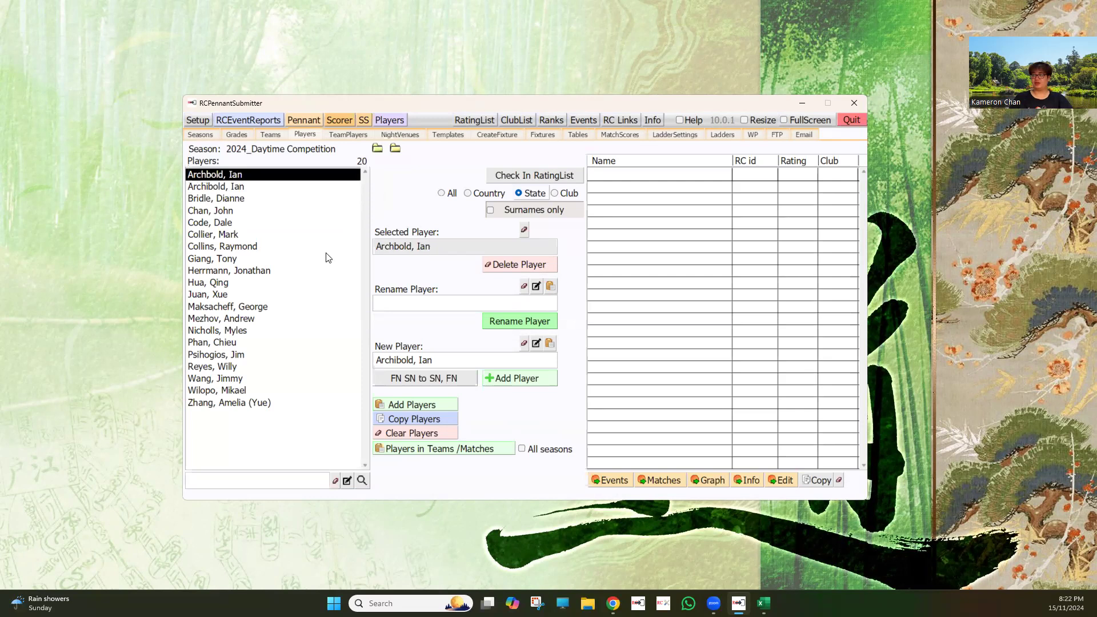
{"action": "key", "text": "Down"}
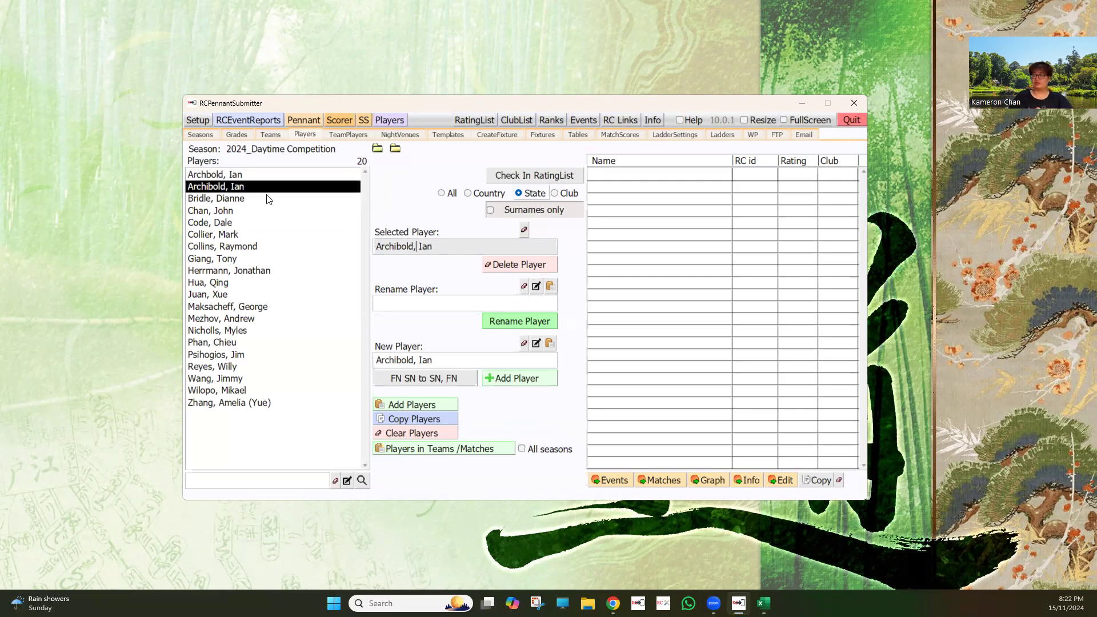
{"action": "left_click", "coordinate": [252, 176]}
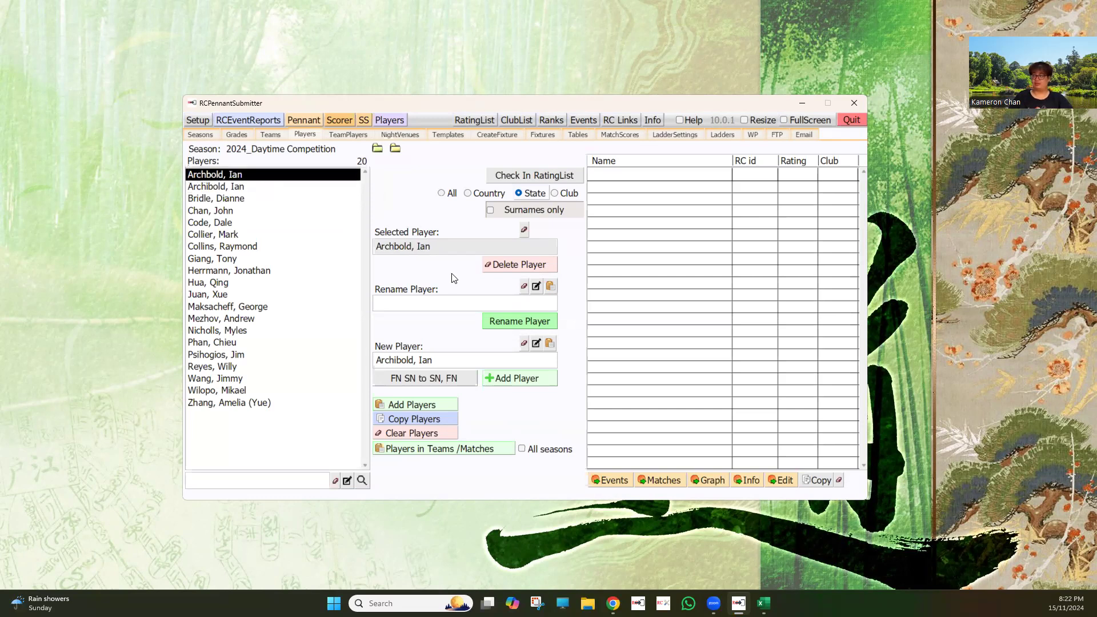
{"action": "key", "text": "alt+Tab"}
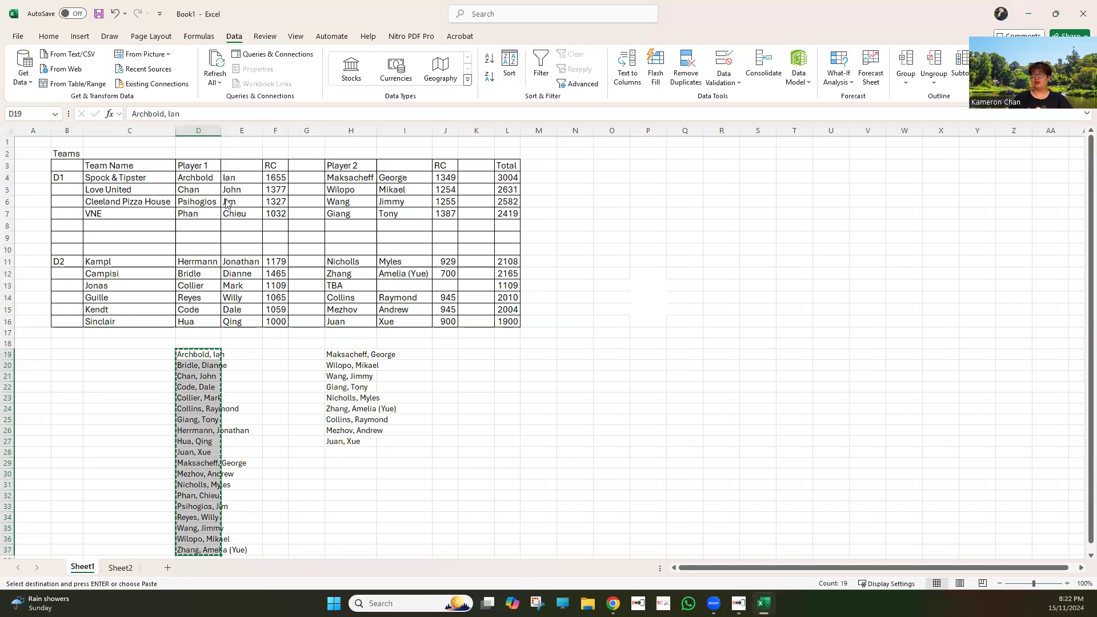
{"action": "key", "text": "alt+Tab"}
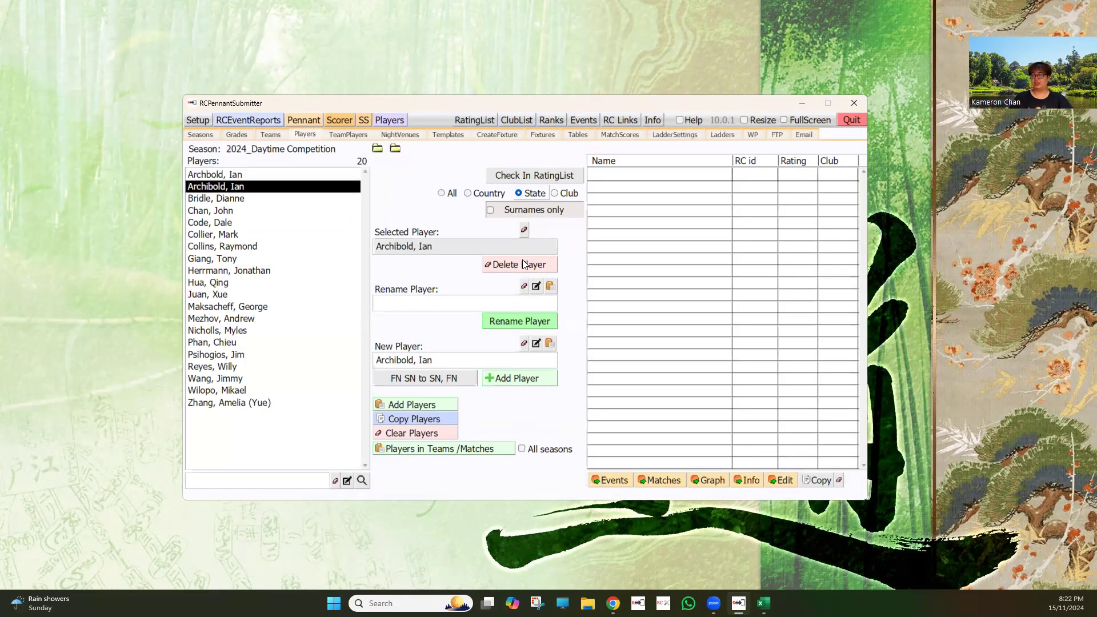
{"action": "left_click", "coordinate": [523, 264]}
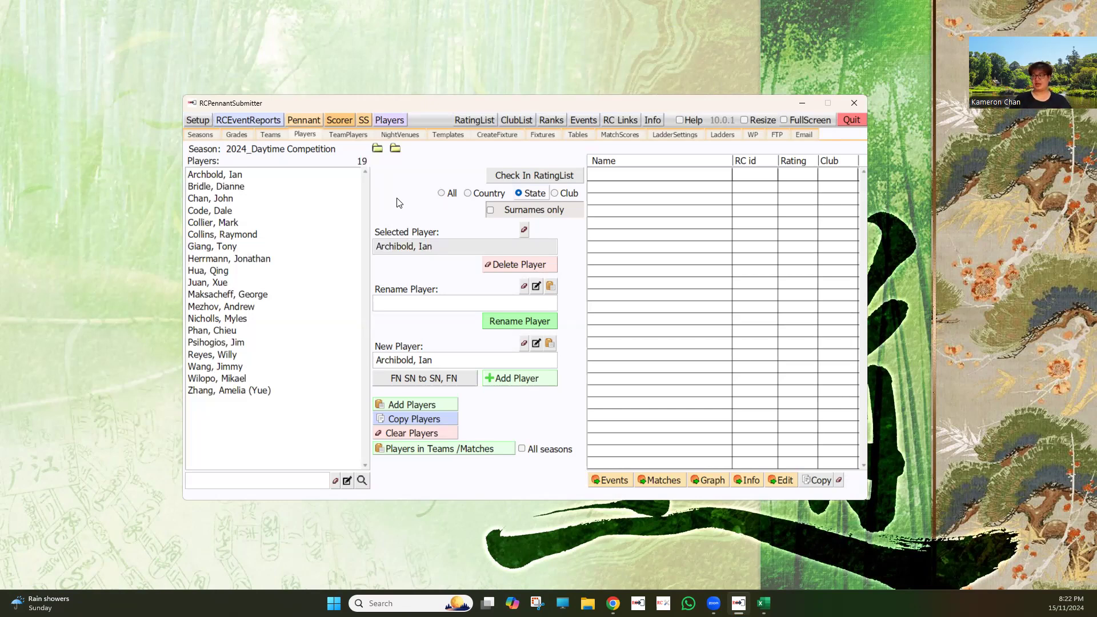
- Check the season's players against the state rating list, and rerun the check matching surnames only
{"action": "left_click", "coordinate": [514, 175]}
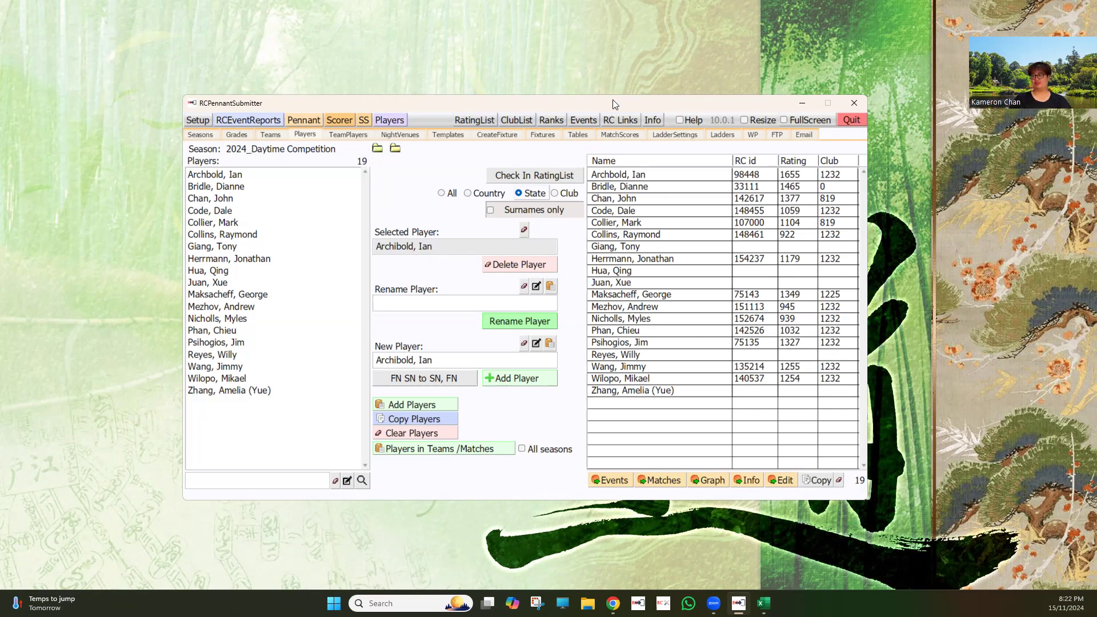
{"action": "left_click_drag", "start_coordinate": [613, 105], "coordinate": [509, 62]}
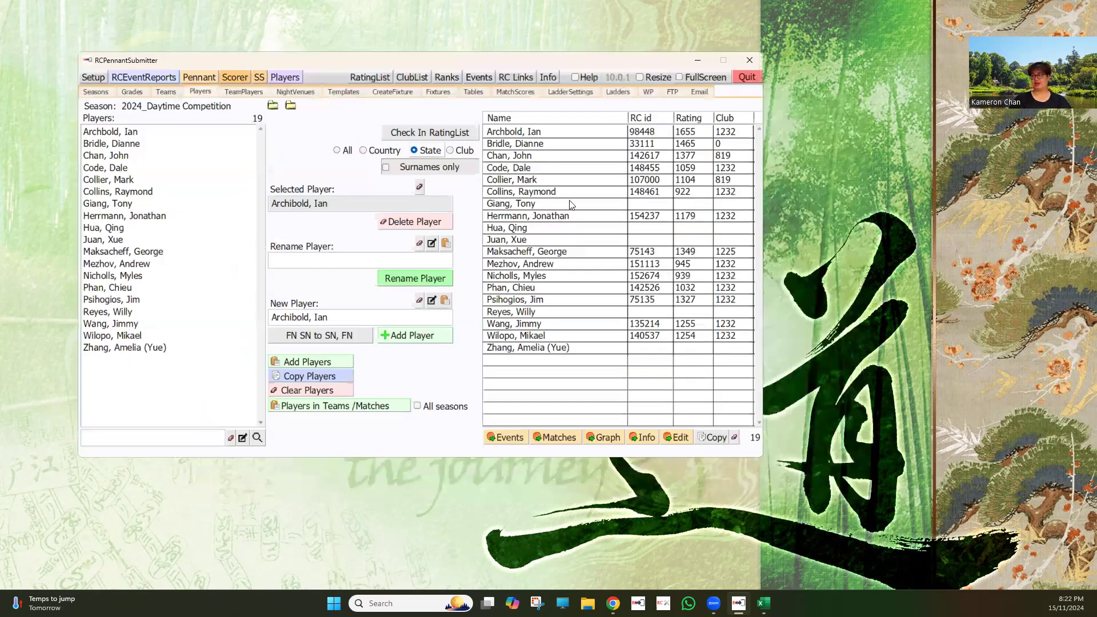
{"action": "left_click", "coordinate": [417, 168]}
{"action": "left_click", "coordinate": [412, 132]}
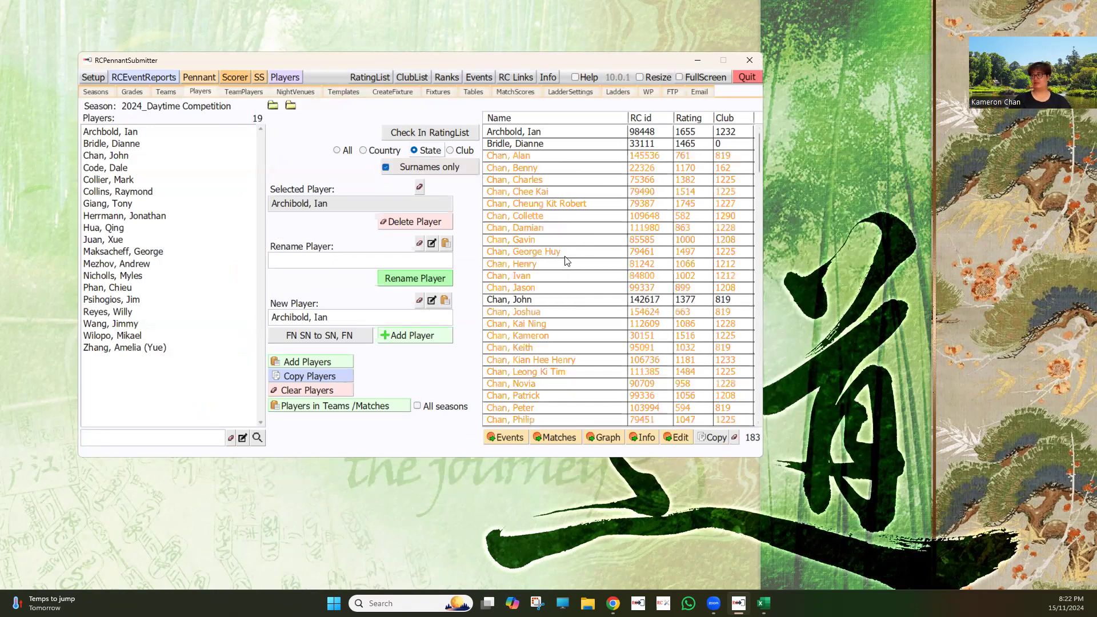
- Examine the surname-only matches in the rating list for the players without a rating, especially the surname of the last listed player
{"action": "scroll", "coordinate": [566, 261], "scroll_direction": "down", "scroll_amount": 5}
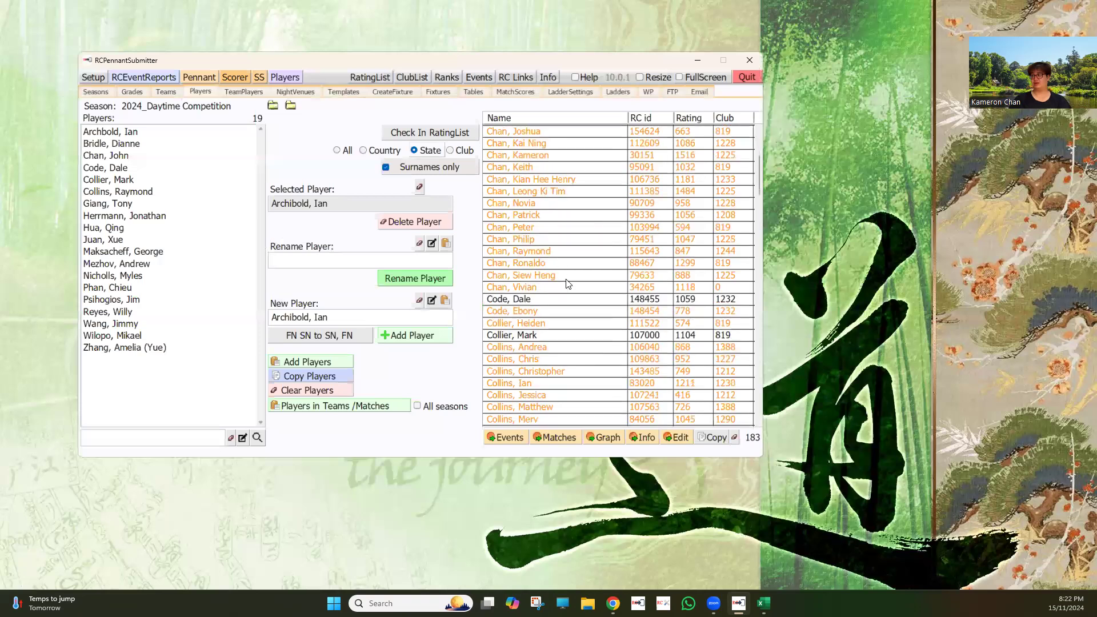
{"action": "scroll", "coordinate": [567, 284], "scroll_direction": "down", "scroll_amount": 6}
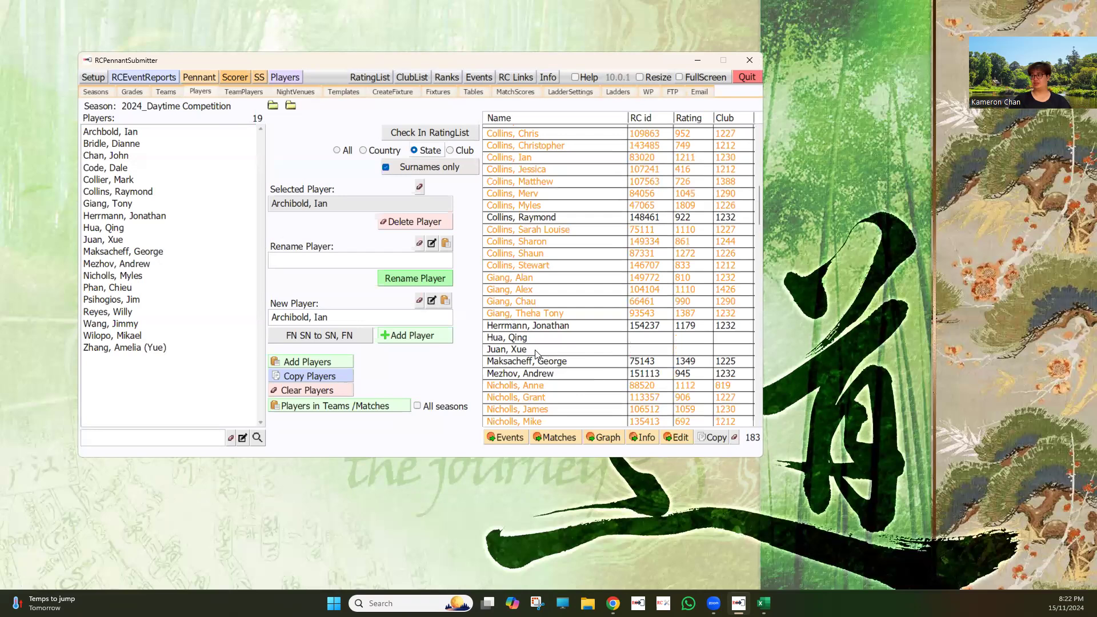
{"action": "scroll", "coordinate": [537, 354], "scroll_direction": "down", "scroll_amount": 9}
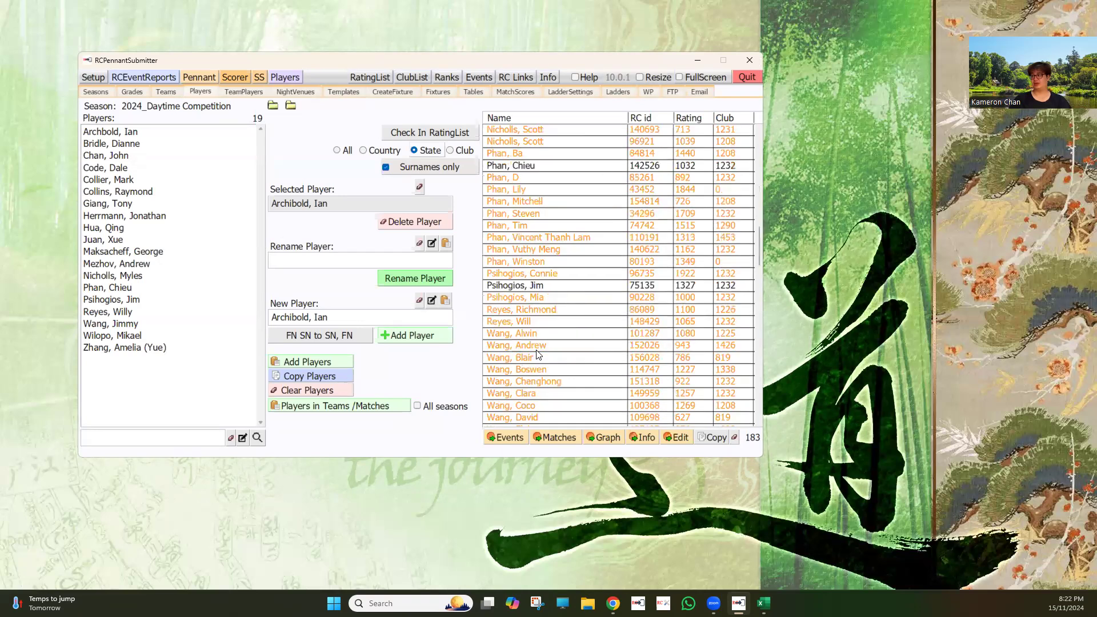
{"action": "scroll", "coordinate": [537, 354], "scroll_direction": "down", "scroll_amount": 10}
{"action": "scroll", "coordinate": [562, 350], "scroll_direction": "down", "scroll_amount": 10}
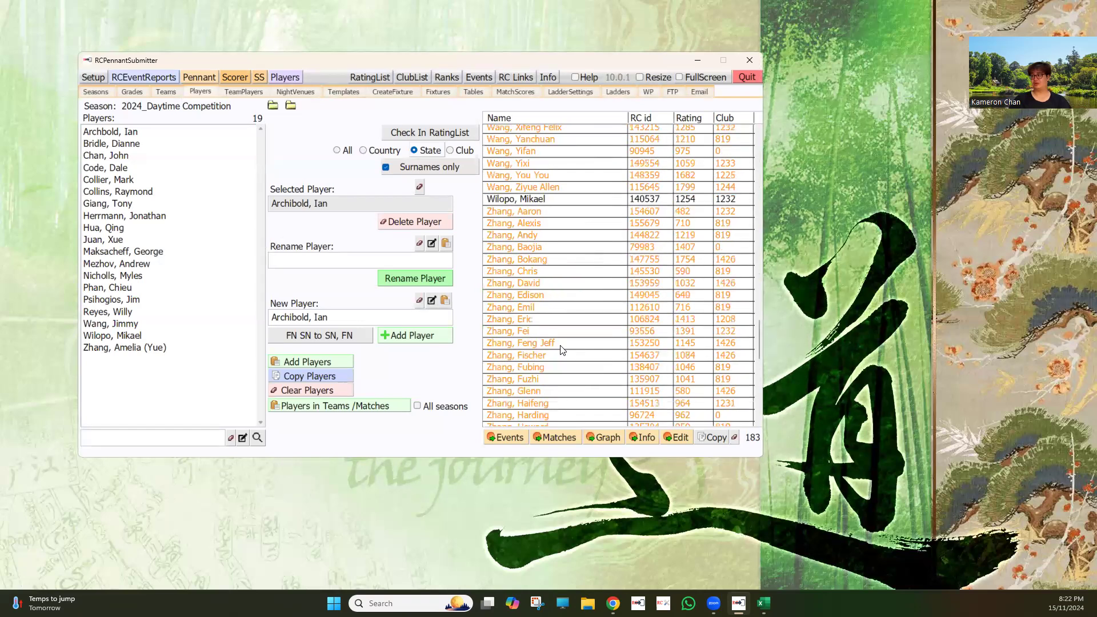
{"action": "scroll", "coordinate": [562, 350], "scroll_direction": "down", "scroll_amount": 10}
{"action": "scroll", "coordinate": [577, 406], "scroll_direction": "down", "scroll_amount": 3}
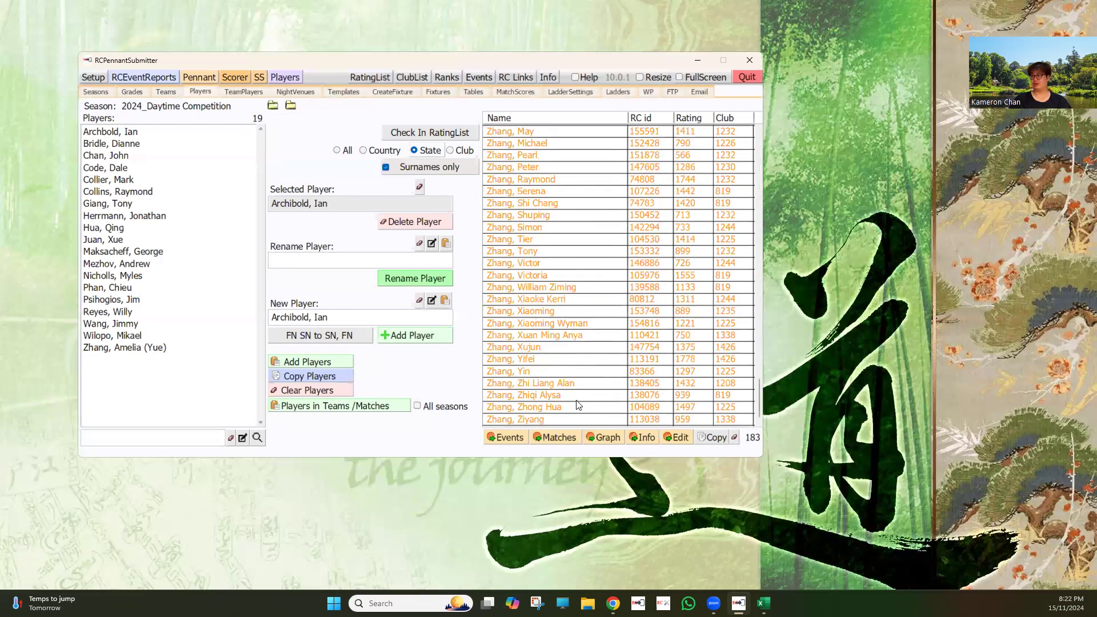
{"action": "scroll", "coordinate": [580, 403], "scroll_direction": "up", "scroll_amount": 8}
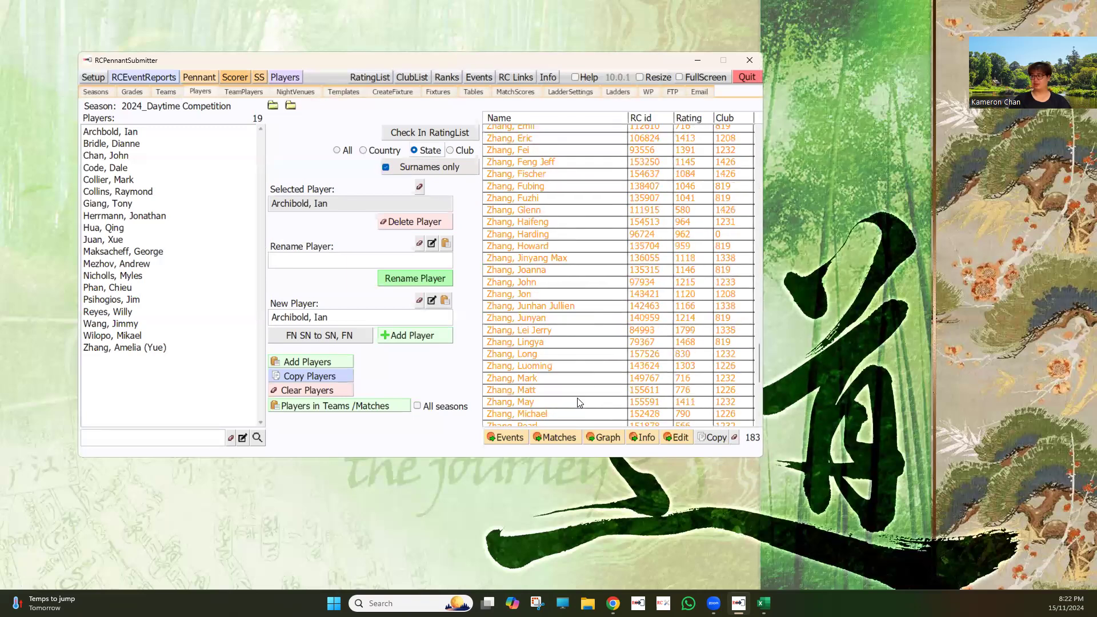
{"action": "scroll", "coordinate": [580, 403], "scroll_direction": "up", "scroll_amount": 6}
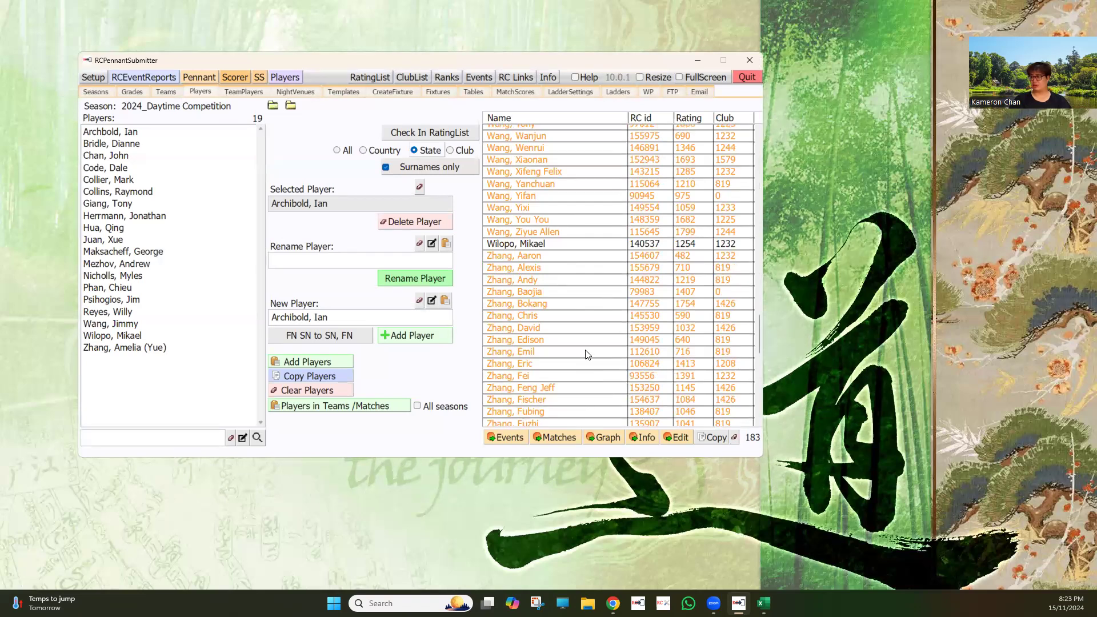
{"action": "scroll", "coordinate": [587, 355], "scroll_direction": "down", "scroll_amount": 1}
{"action": "scroll", "coordinate": [585, 354], "scroll_direction": "down", "scroll_amount": 10}
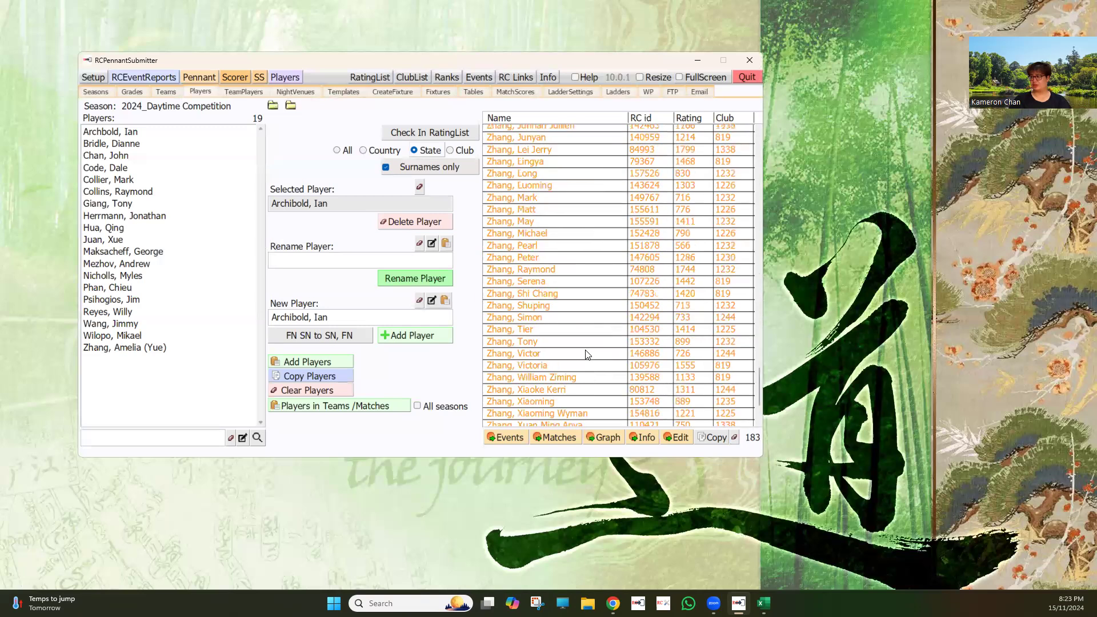
{"action": "scroll", "coordinate": [588, 355], "scroll_direction": "down", "scroll_amount": 3}
- Recheck the players with surname-only matching off, and compare the unmatched entries with the team roster in Excel before returning to RCPennantSubmitter
{"action": "left_click", "coordinate": [437, 167]}
{"action": "left_click", "coordinate": [453, 135]}
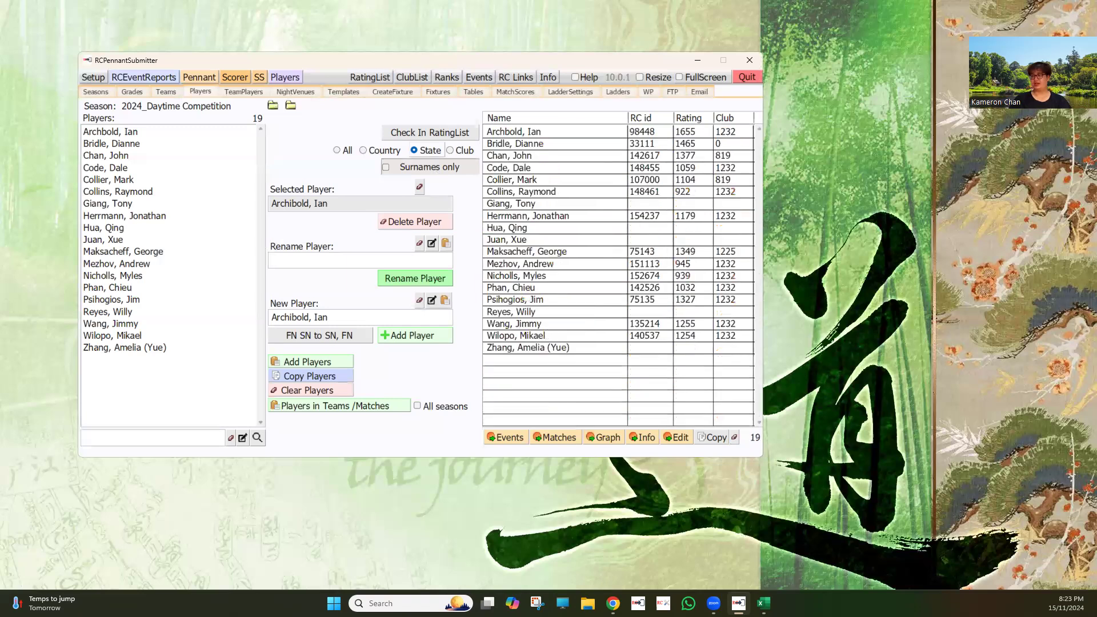
{"action": "key", "text": "alt+Tab"}
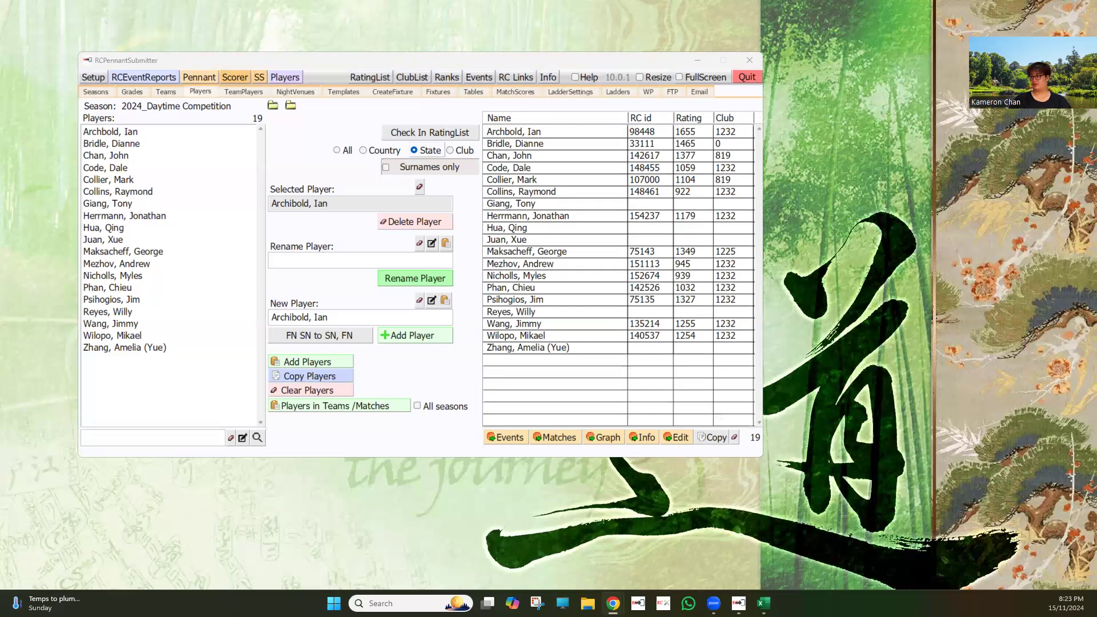
{"action": "key", "text": "alt+Tab"}
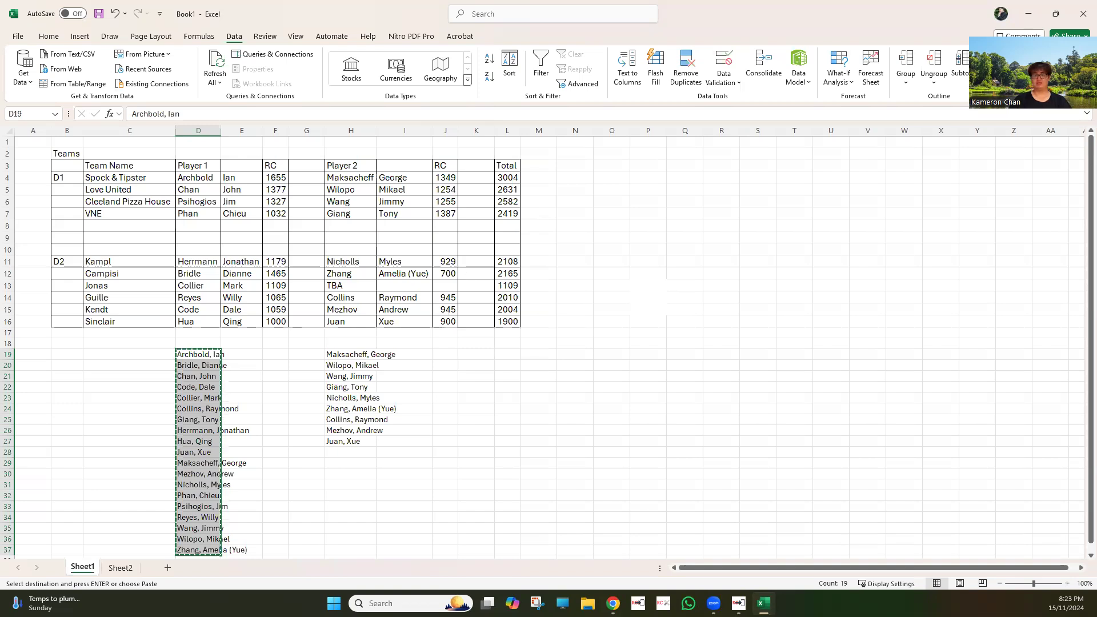
{"action": "key", "text": "alt+Tab"}
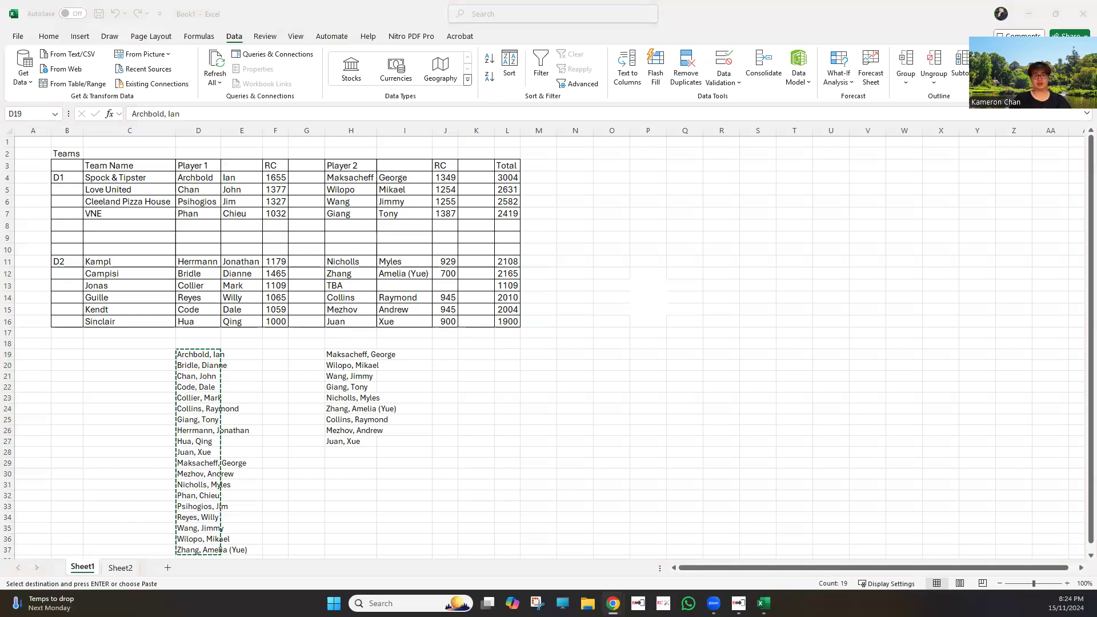
{"action": "key", "text": "alt+Tab"}
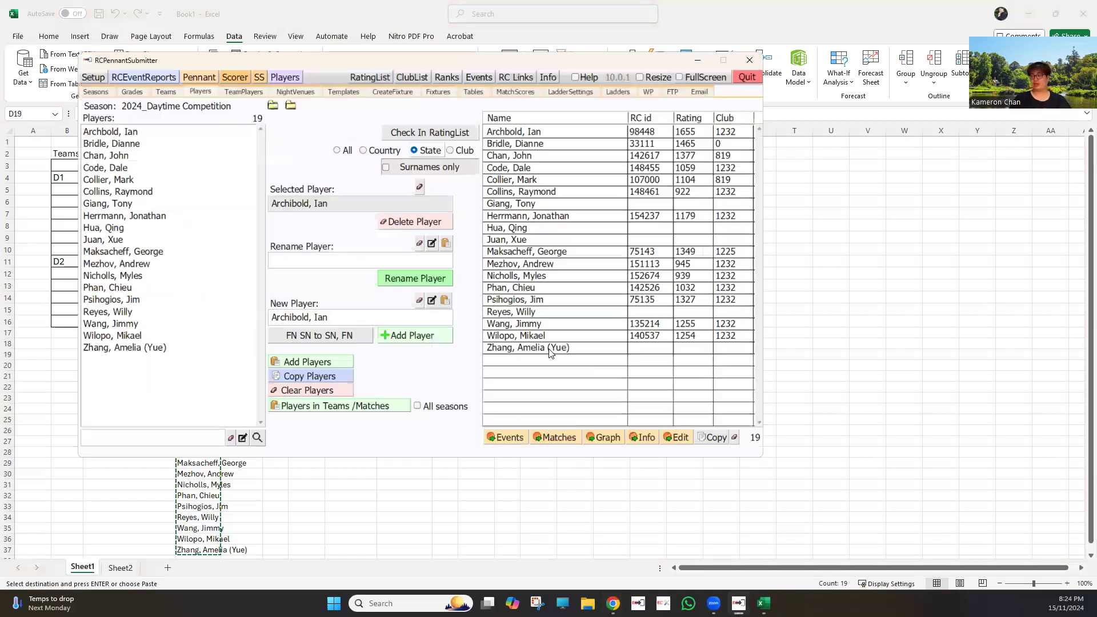
- Rename the last player in the season's list, placing the bracketed given name first and removing the brackets
{"action": "left_click", "coordinate": [175, 349]}
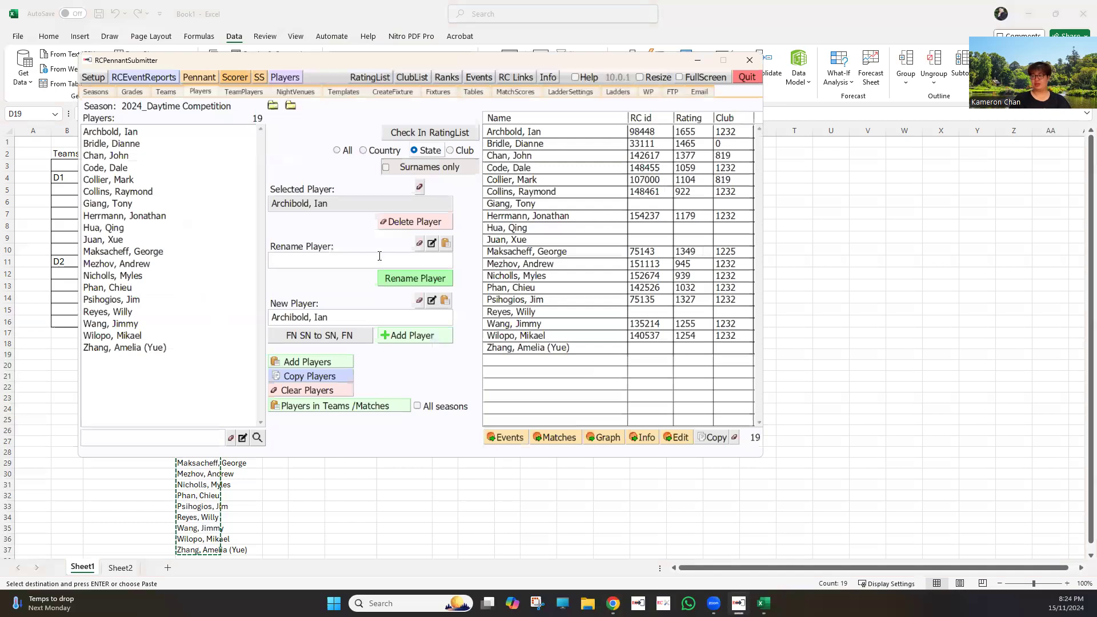
{"action": "left_click", "coordinate": [340, 264]}
{"action": "type", "text": "Zhan"}
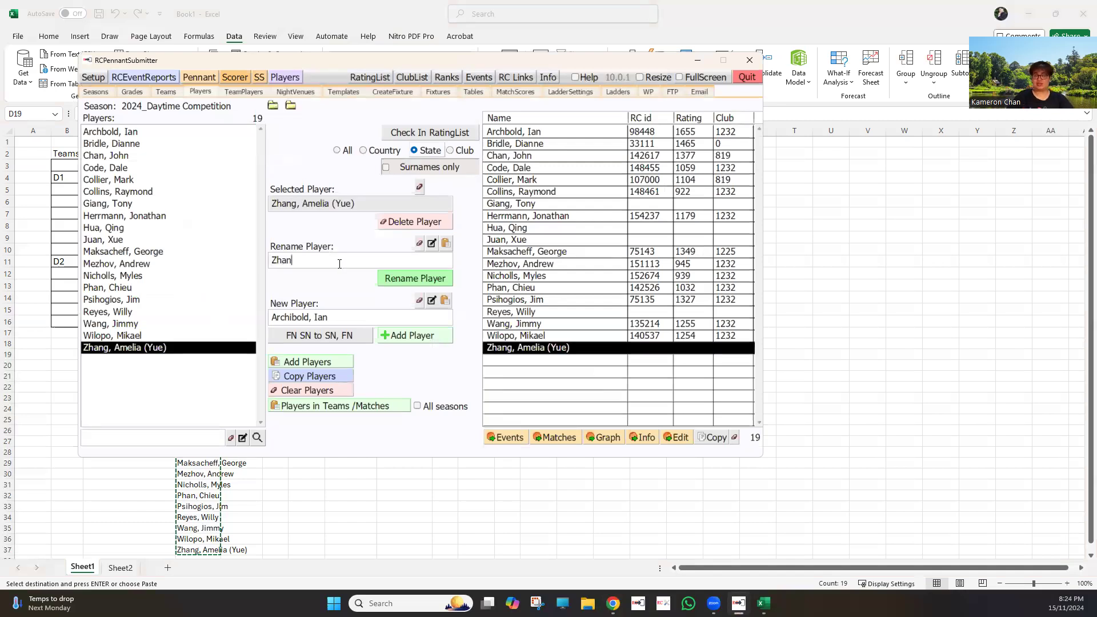
{"action": "type", "text": "g,"}
{"action": "type", "text": "Yue Amelia"}
{"action": "left_click", "coordinate": [391, 278]}
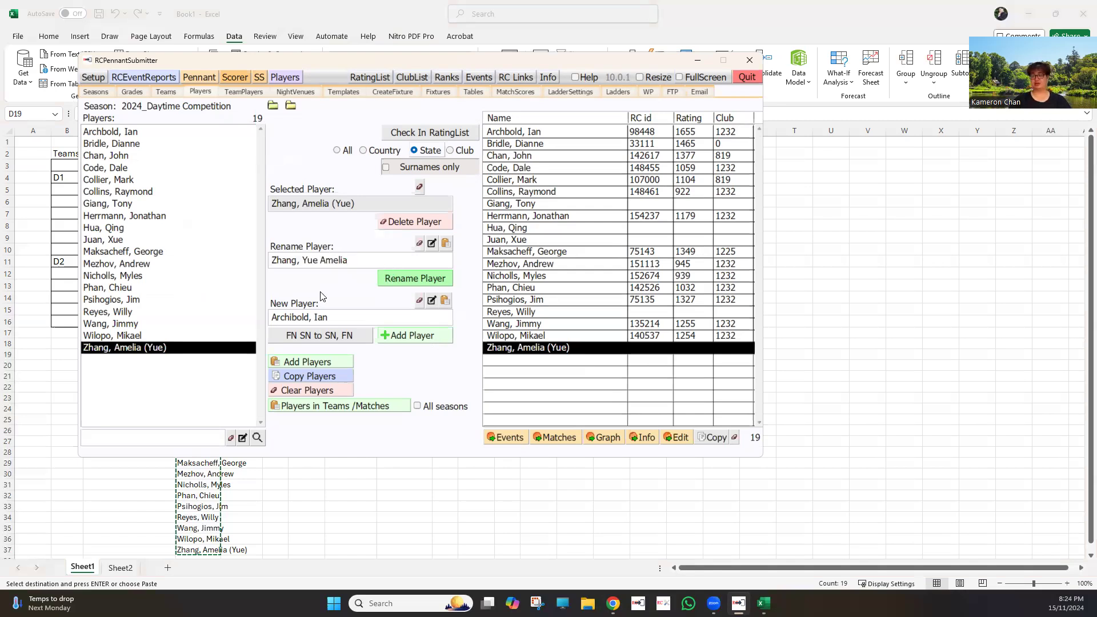
{"action": "left_click", "coordinate": [512, 276]}
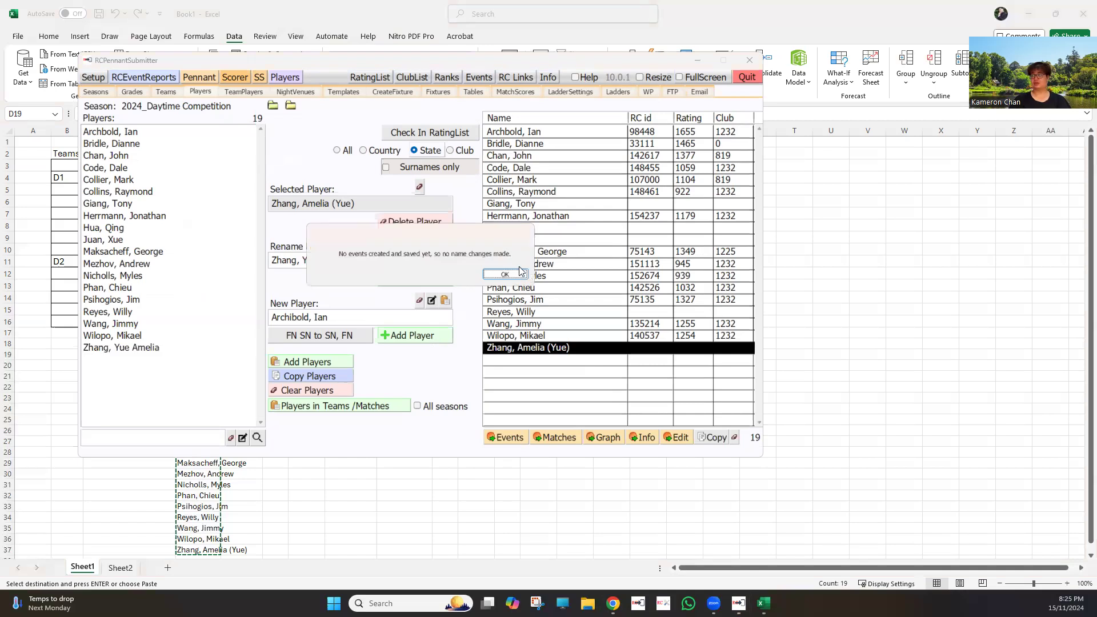
{"action": "left_click", "coordinate": [505, 274]}
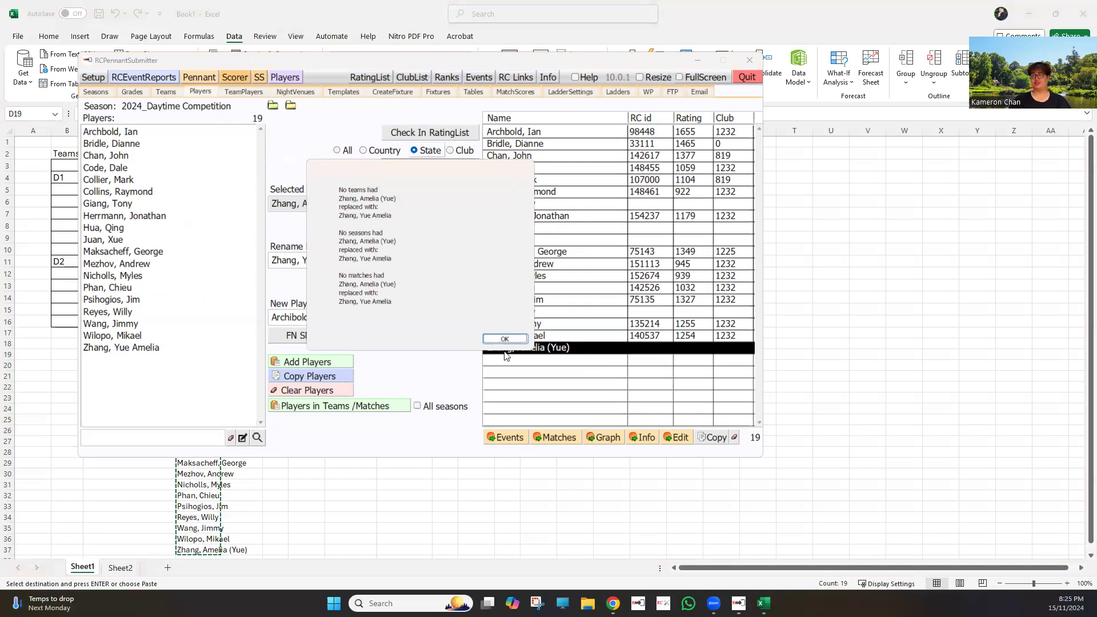
{"action": "left_click", "coordinate": [508, 339]}
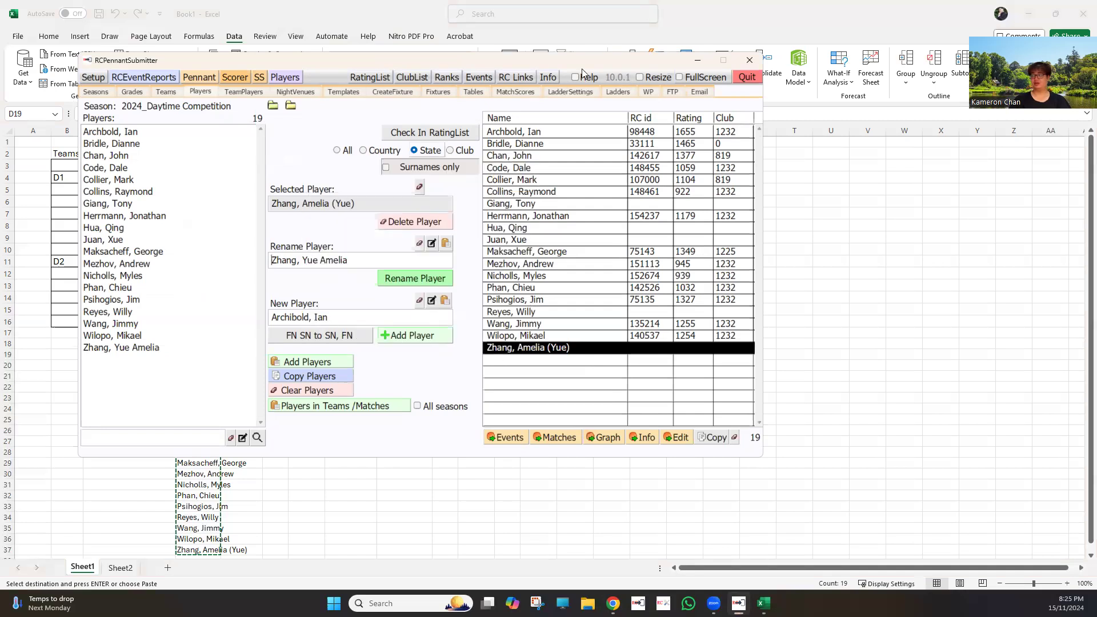
- Copy VNE's Player 2 surname from cell H7 in Excel, search for it on Ratings Central and copy the full name of the 1387-rated match
{"action": "left_click_drag", "start_coordinate": [582, 69], "coordinate": [668, 89]}
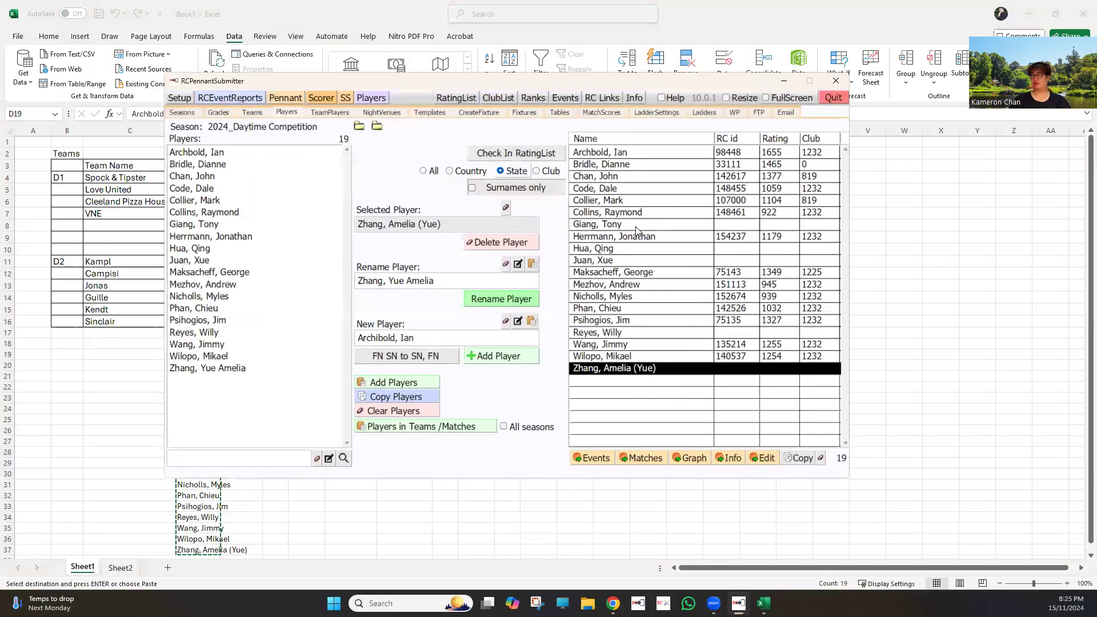
{"action": "left_click", "coordinate": [934, 303]}
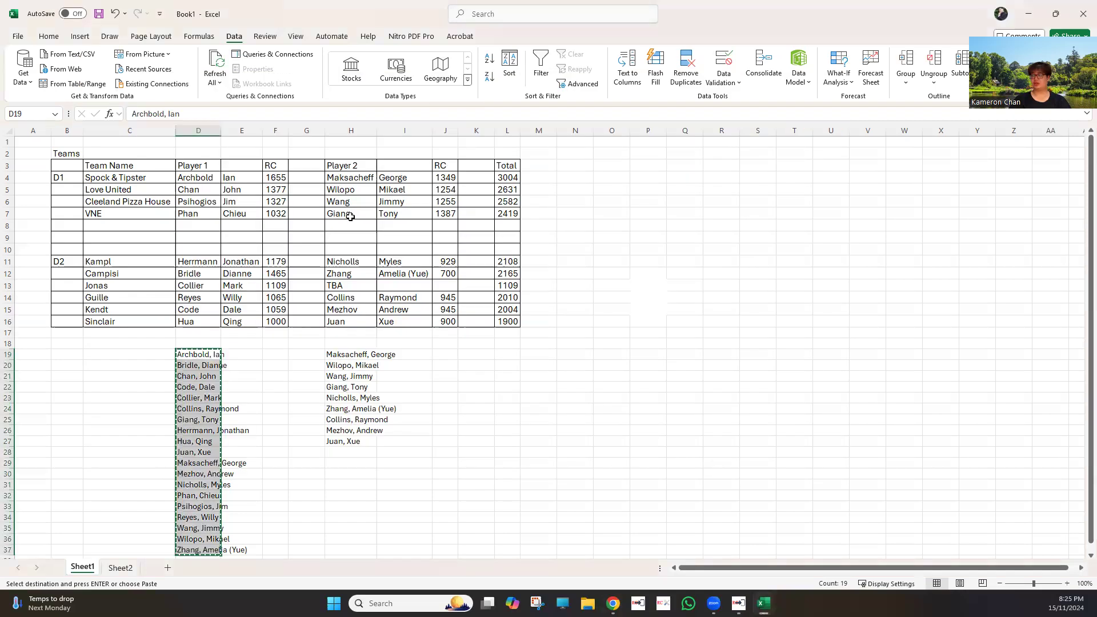
{"action": "left_click", "coordinate": [355, 214]}
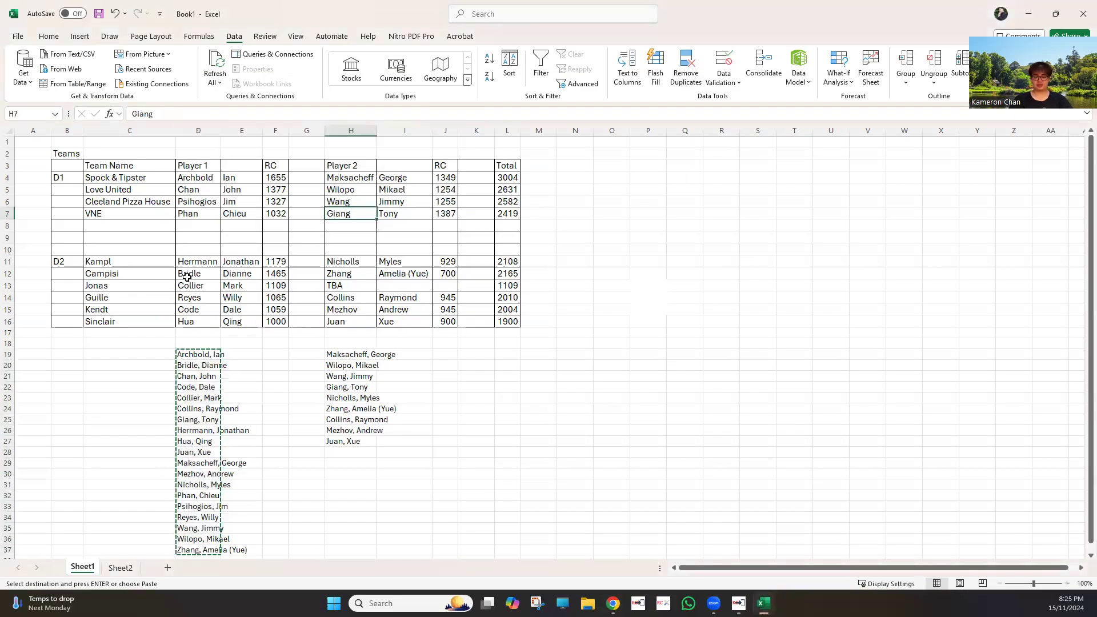
{"action": "key", "text": "ctrl+c"}
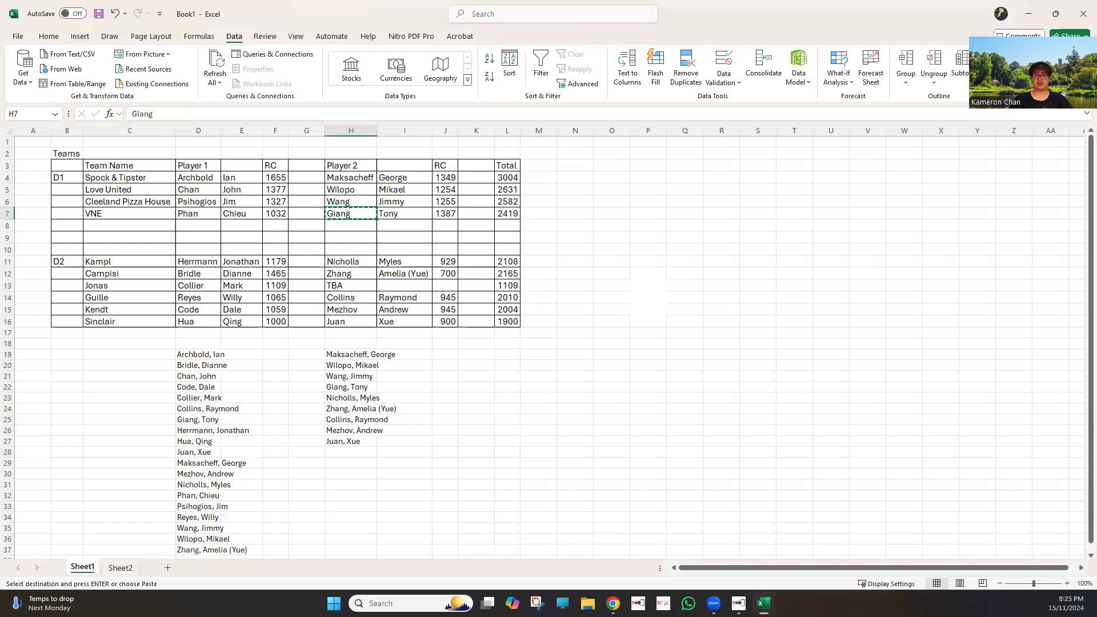
{"action": "key", "text": "alt+Tab"}
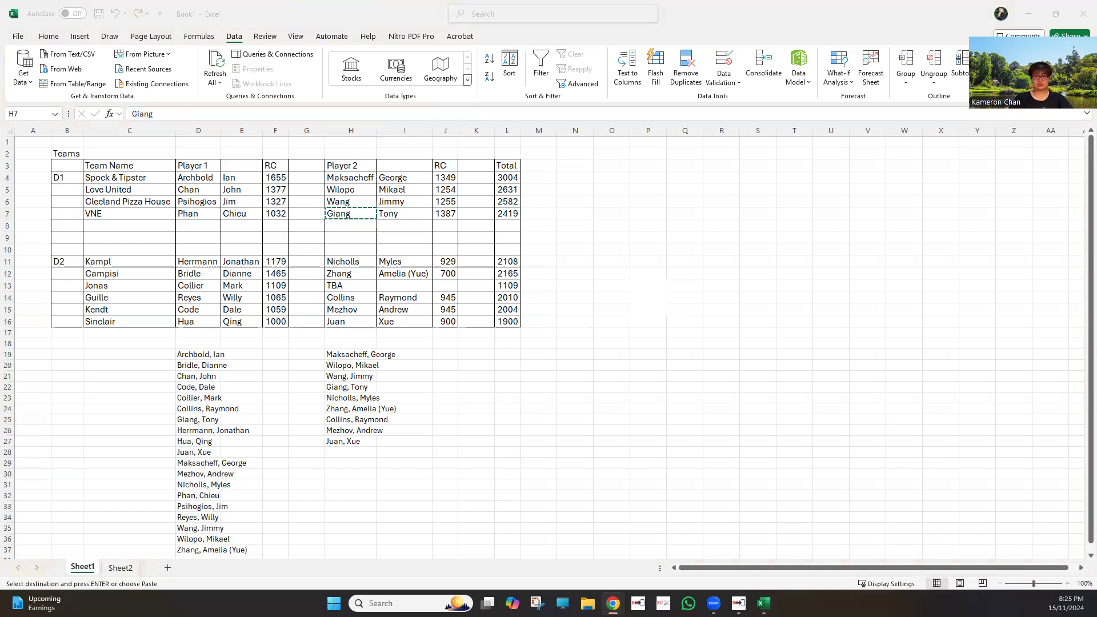
{"action": "left_click_drag", "start_coordinate": [546, 148], "coordinate": [575, 191]}
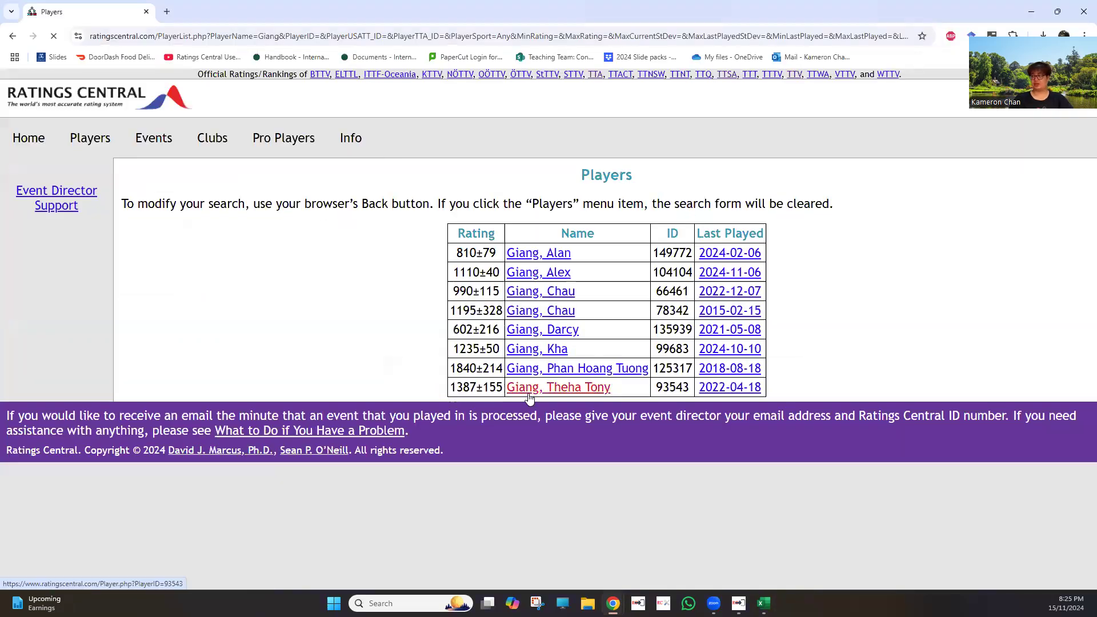
{"action": "left_click_drag", "start_coordinate": [623, 394], "coordinate": [505, 396]}
- In RCPennantSubmitter, rename VNE's second player to the full name copied from Ratings Central and recheck the season's players against the rating list
{"action": "key", "text": "alt+Tab"}
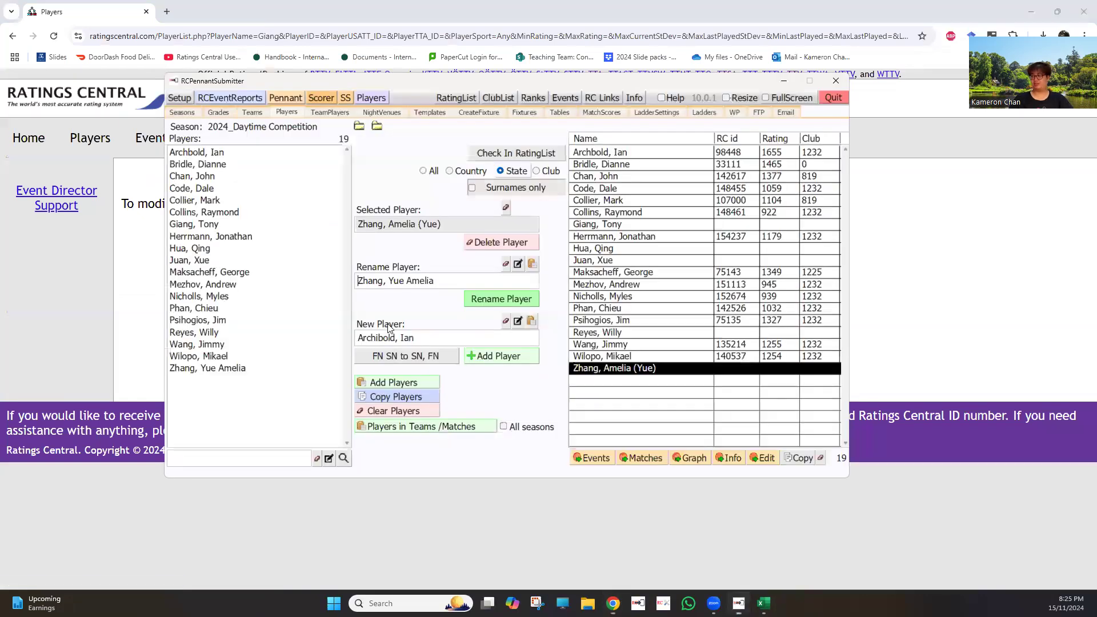
{"action": "left_click", "coordinate": [179, 224]}
{"action": "left_click_drag", "start_coordinate": [456, 284], "coordinate": [360, 286]}
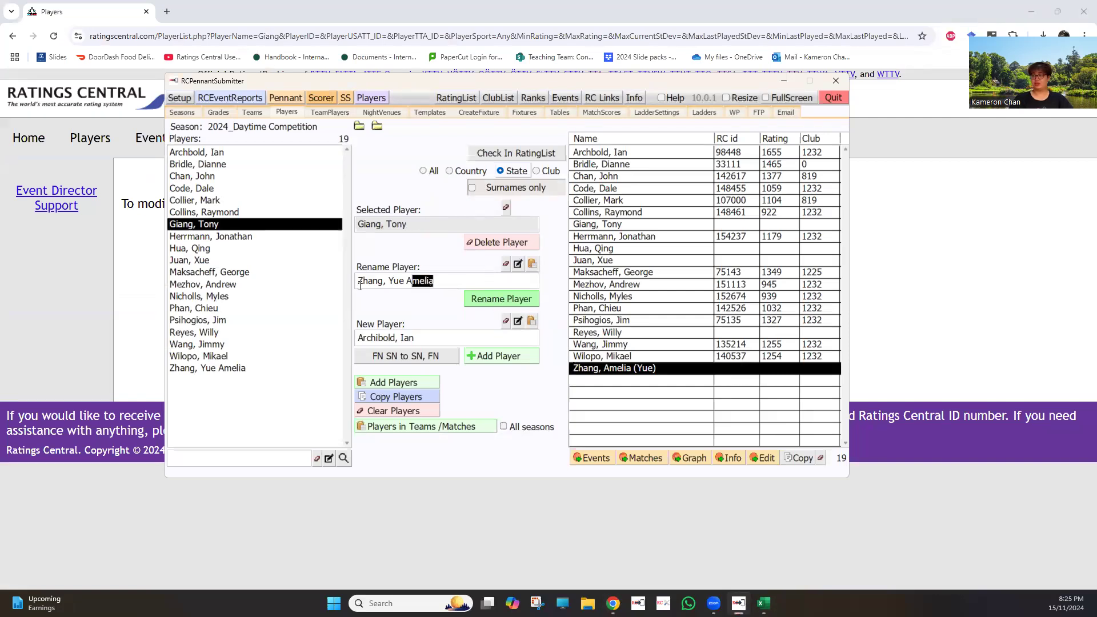
{"action": "left_click", "coordinate": [532, 264]}
{"action": "left_click", "coordinate": [503, 305]}
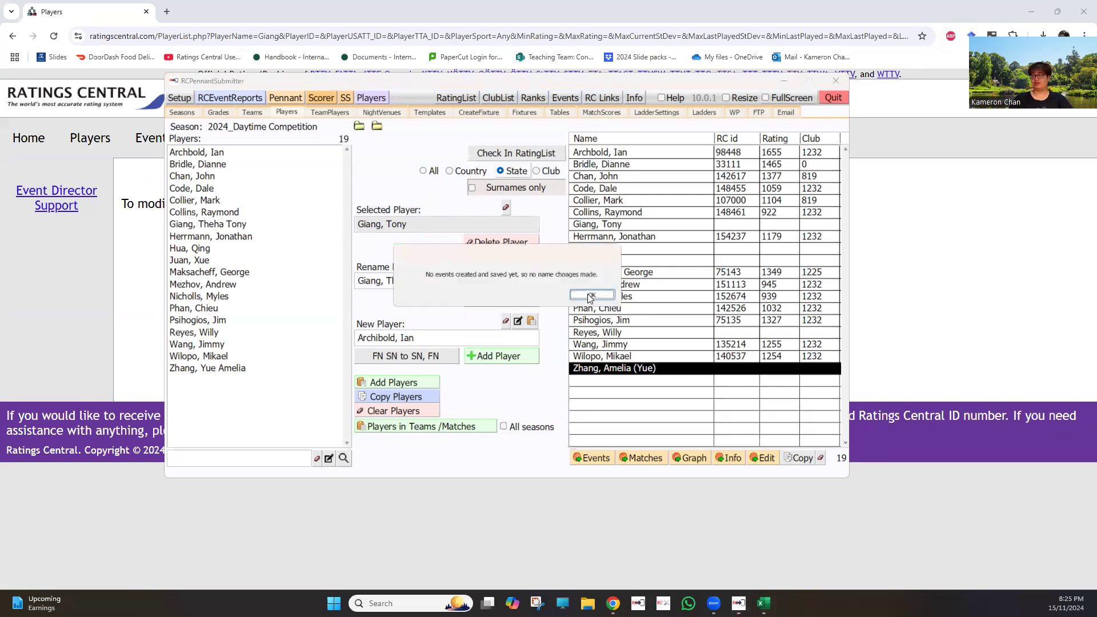
{"action": "left_click", "coordinate": [590, 295]}
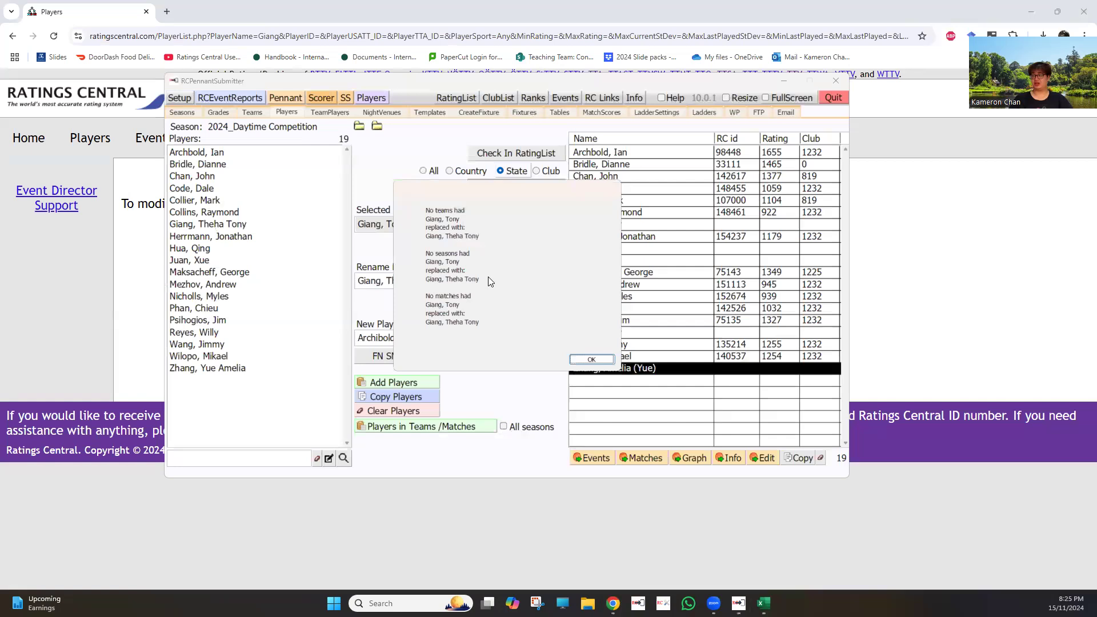
{"action": "left_click", "coordinate": [592, 359]}
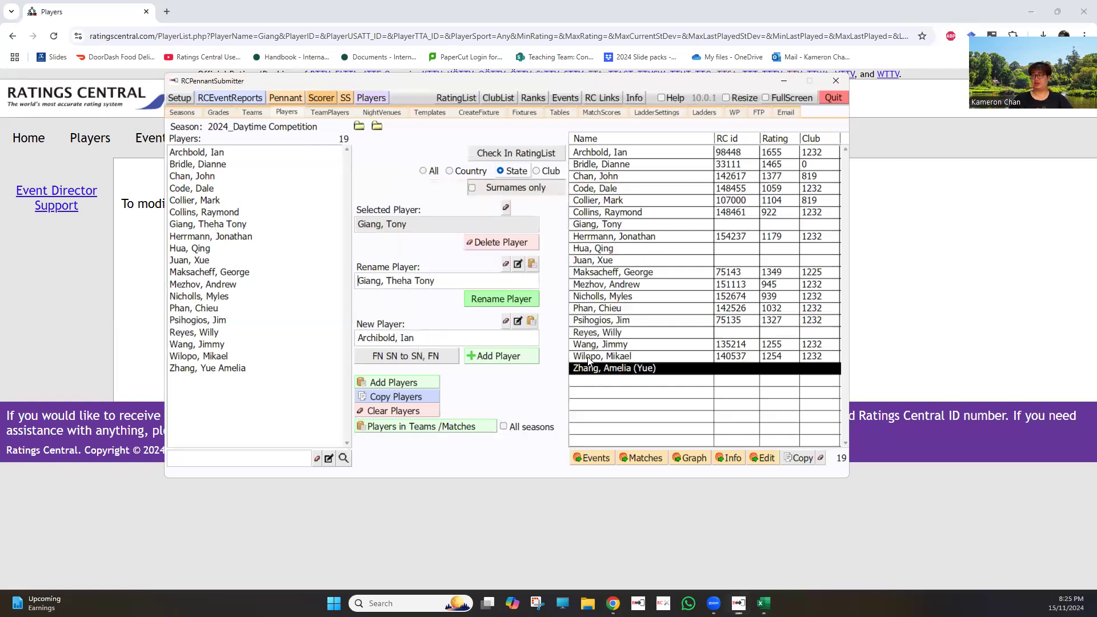
{"action": "left_click", "coordinate": [539, 155]}
{"action": "left_click", "coordinate": [658, 229]}
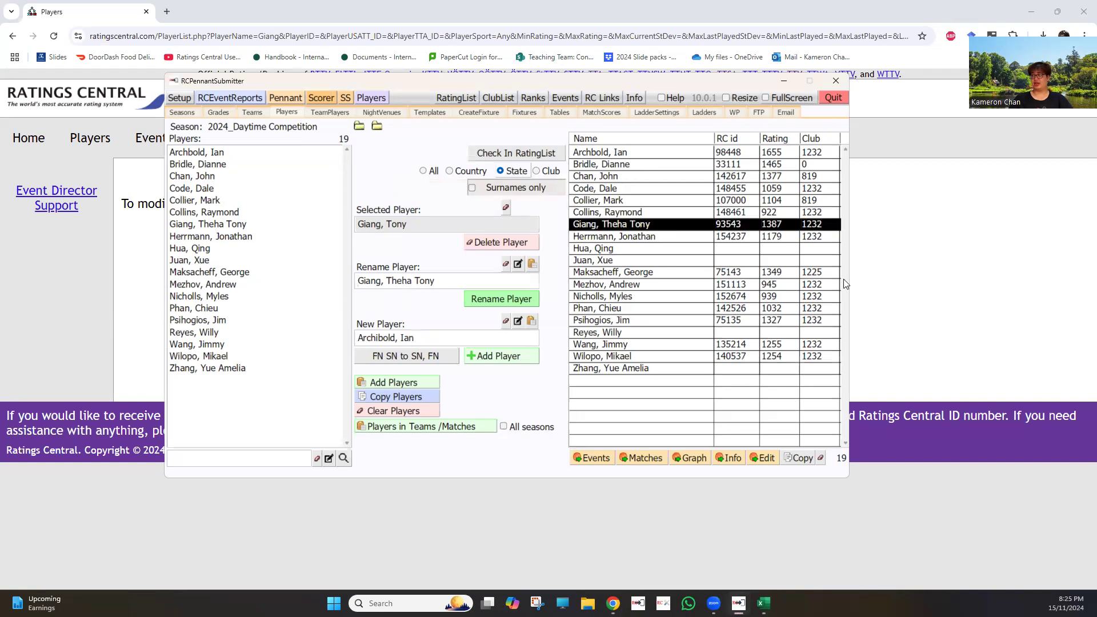